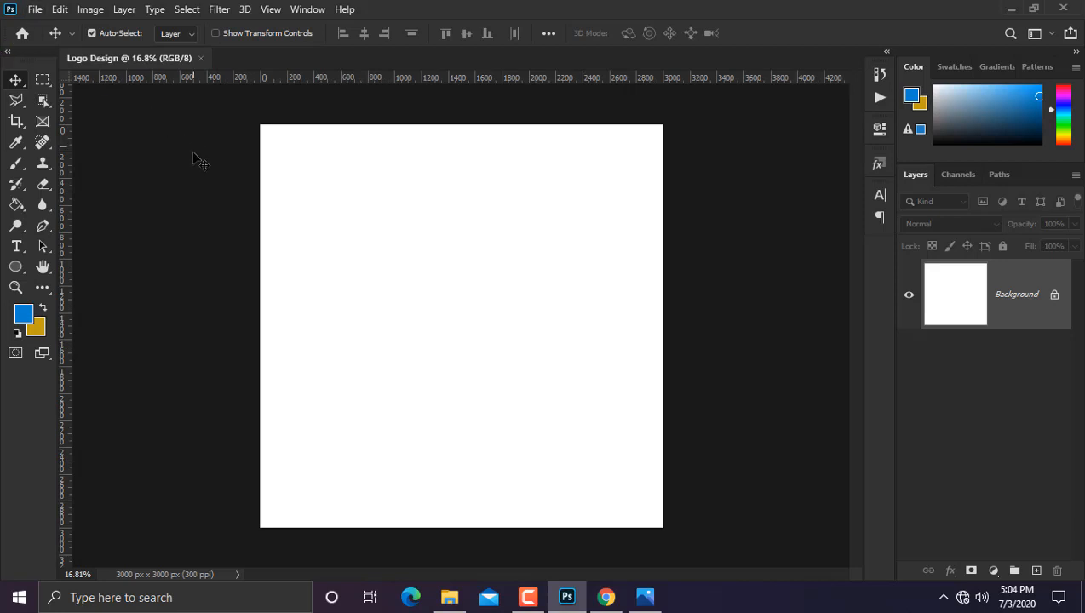
# Draw a circle about 1176 px in diameter near the canvas centre, with no fill and a blue stroke.
pyautogui.click(17, 272)
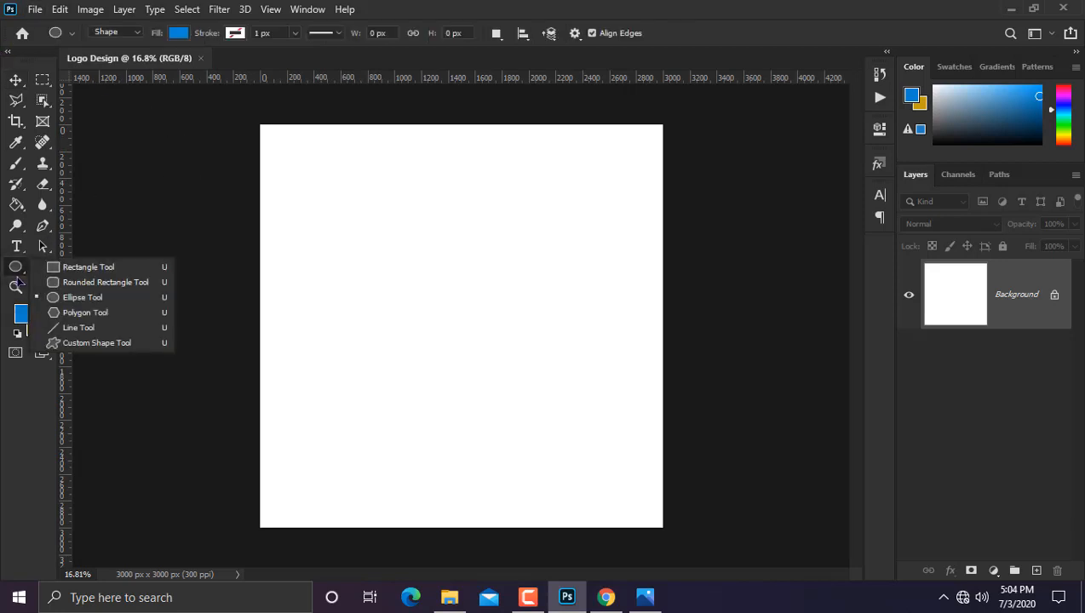
pyautogui.click(66, 303)
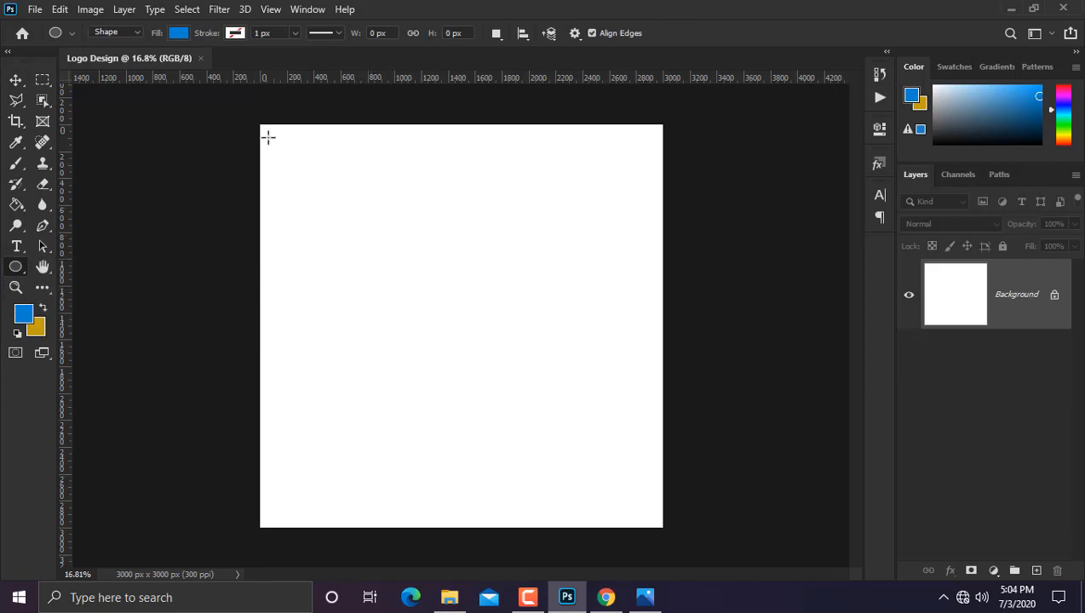
pyautogui.click(177, 33)
pyautogui.click(85, 64)
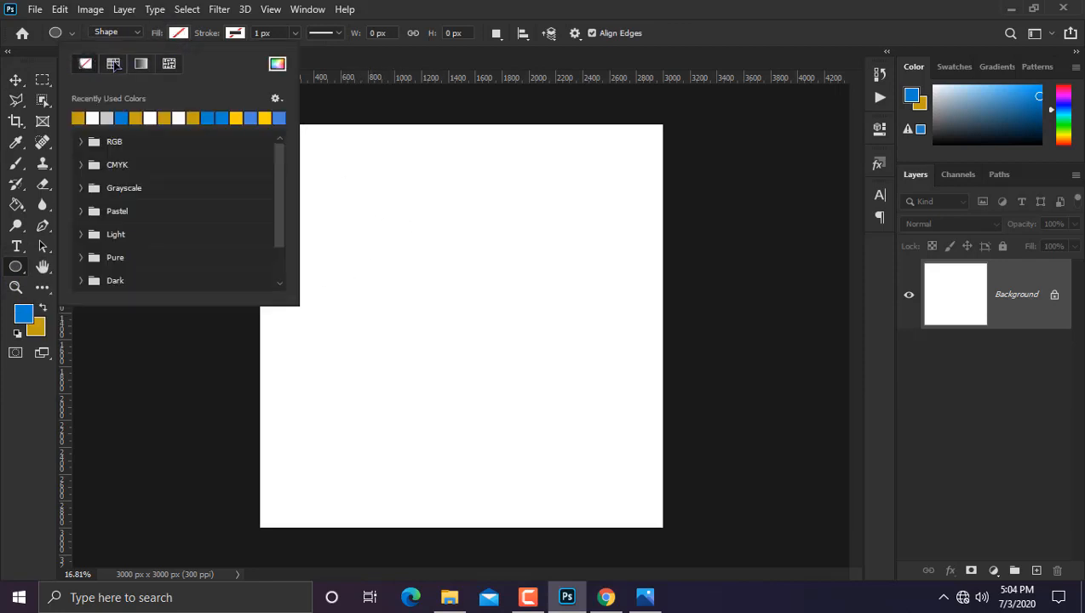
pyautogui.click(228, 34)
pyautogui.click(234, 33)
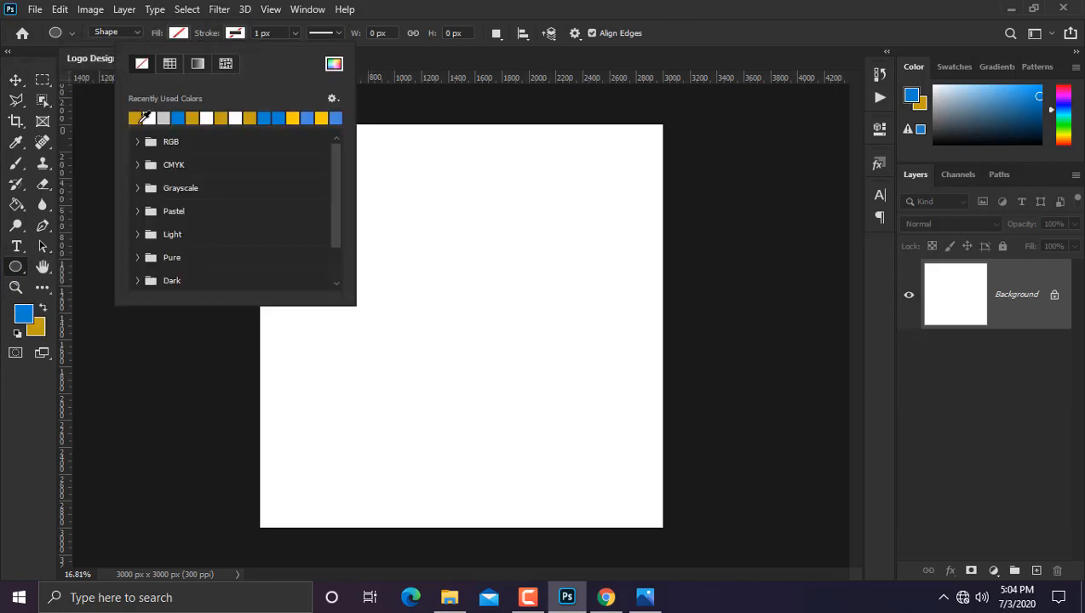
pyautogui.click(178, 117)
pyautogui.moveTo(402, 211)
pyautogui.mouseDown()
pyautogui.moveTo(543, 333)
pyautogui.moveTo(632, 383)
pyautogui.moveTo(600, 344)
pyautogui.moveTo(621, 369)
pyautogui.mouseUp()
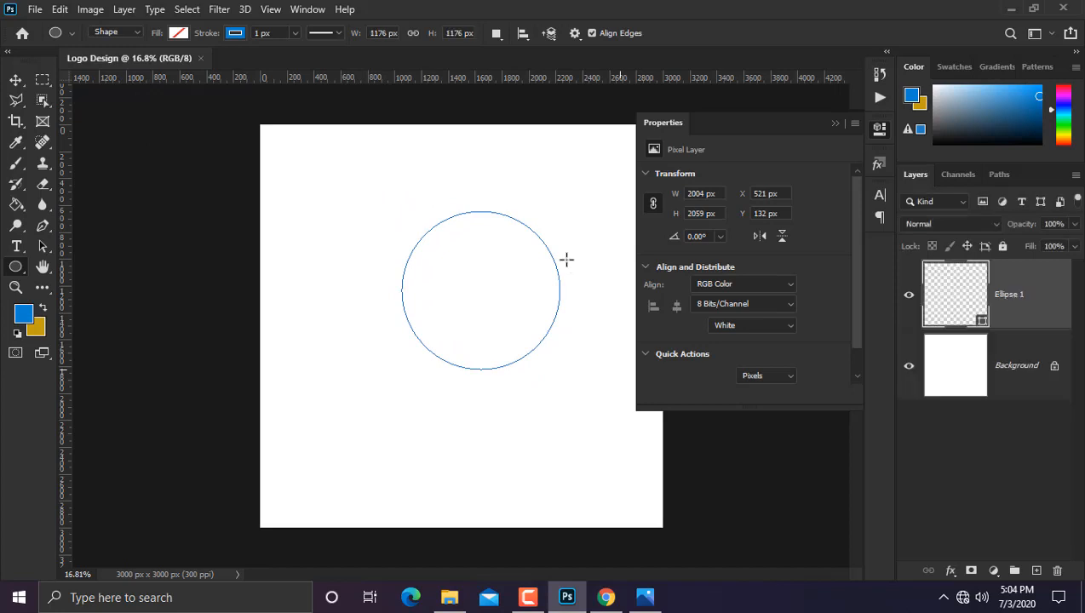
# Set the circle's stroke width to 220 px to form a thick blue ring.
pyautogui.scroll(2, 565, 257)
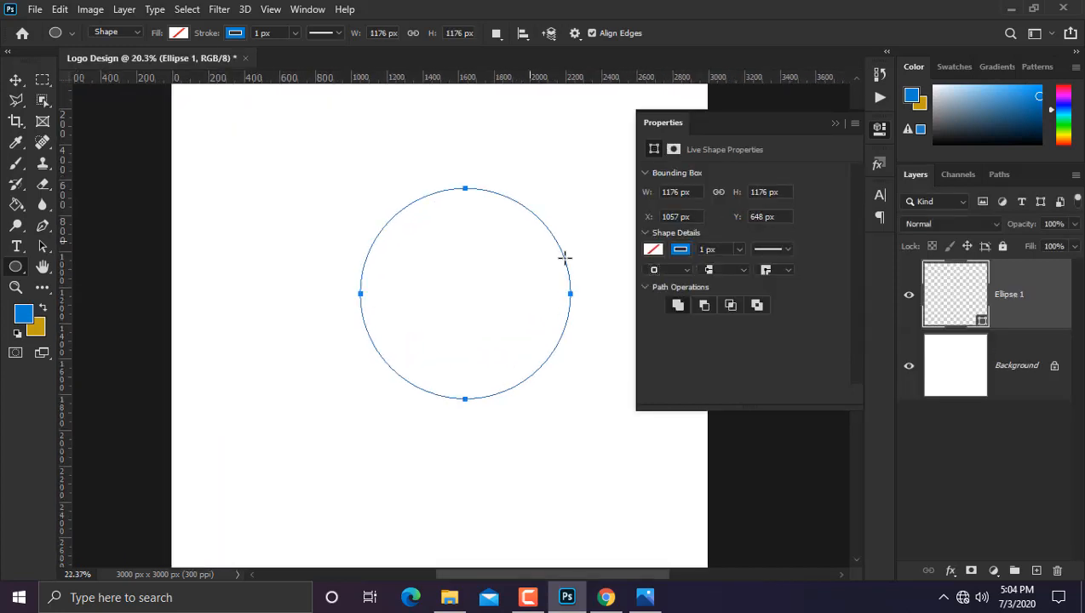
pyautogui.click(738, 252)
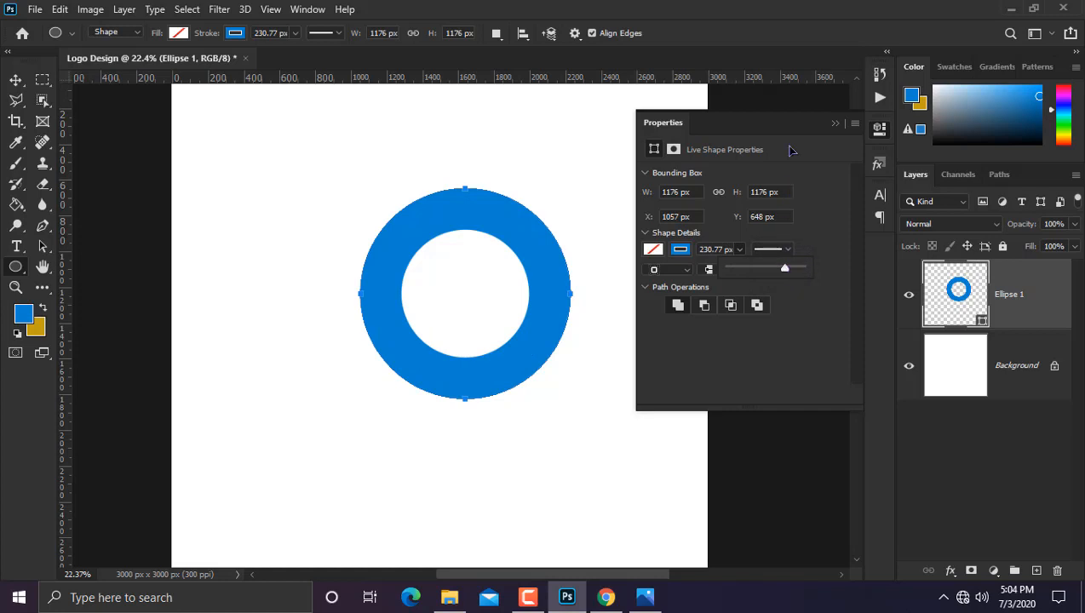
pyautogui.click(835, 134)
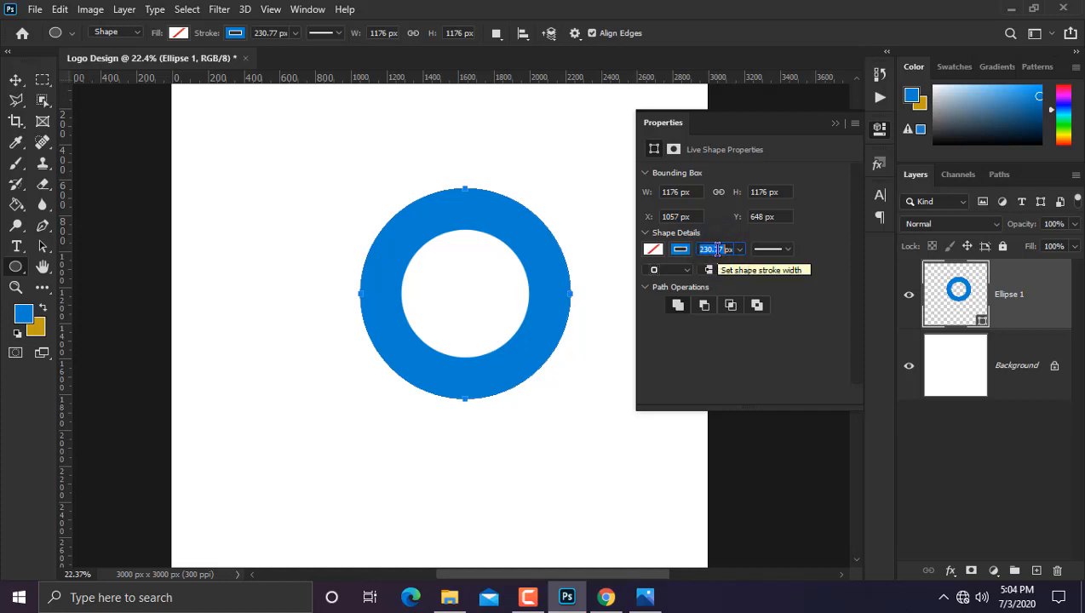
pyautogui.write('2')
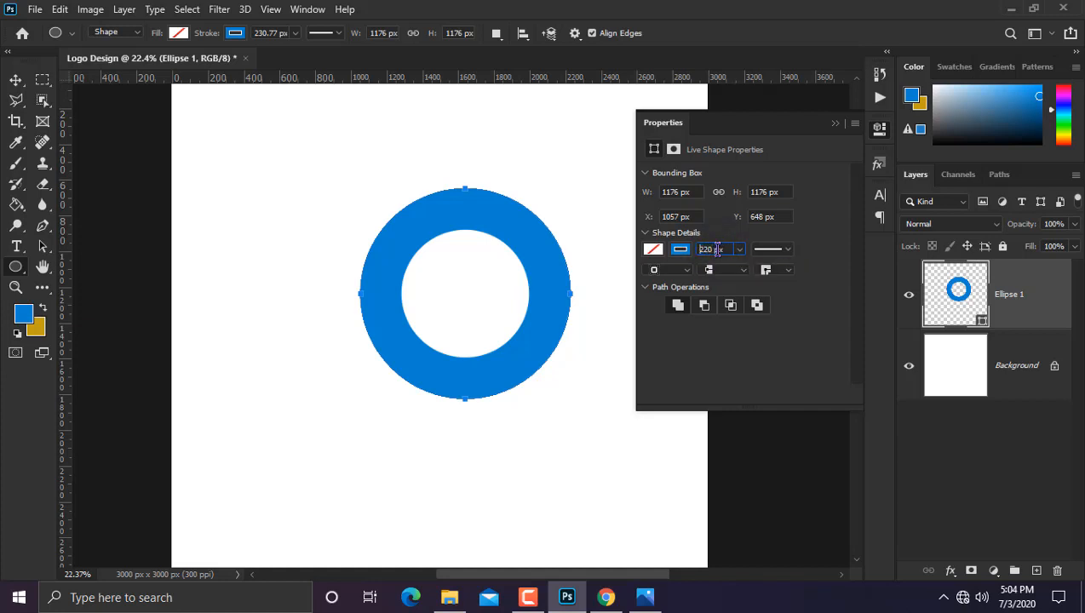
pyautogui.press('Return')
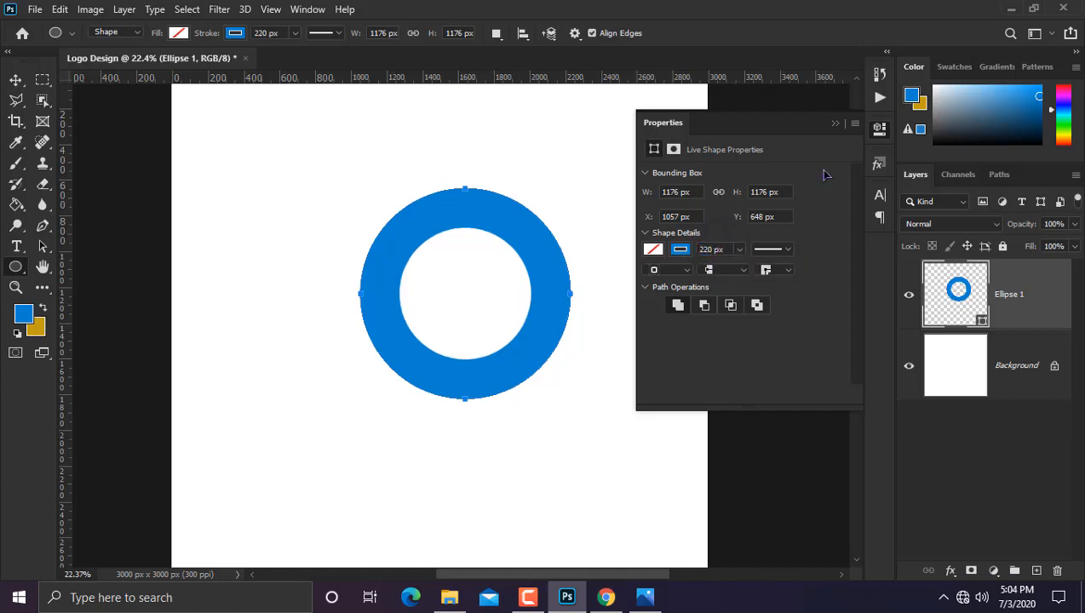
pyautogui.click(835, 123)
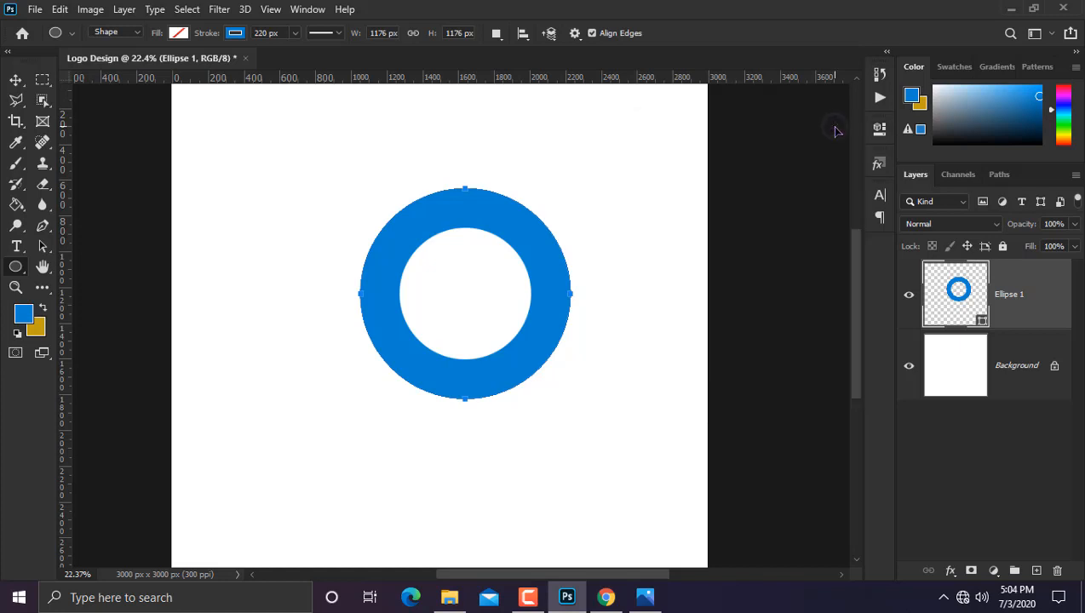
# Rasterize the ring's layer and centre it horizontally and vertically on the canvas.
pyautogui.rightClick(1048, 293)
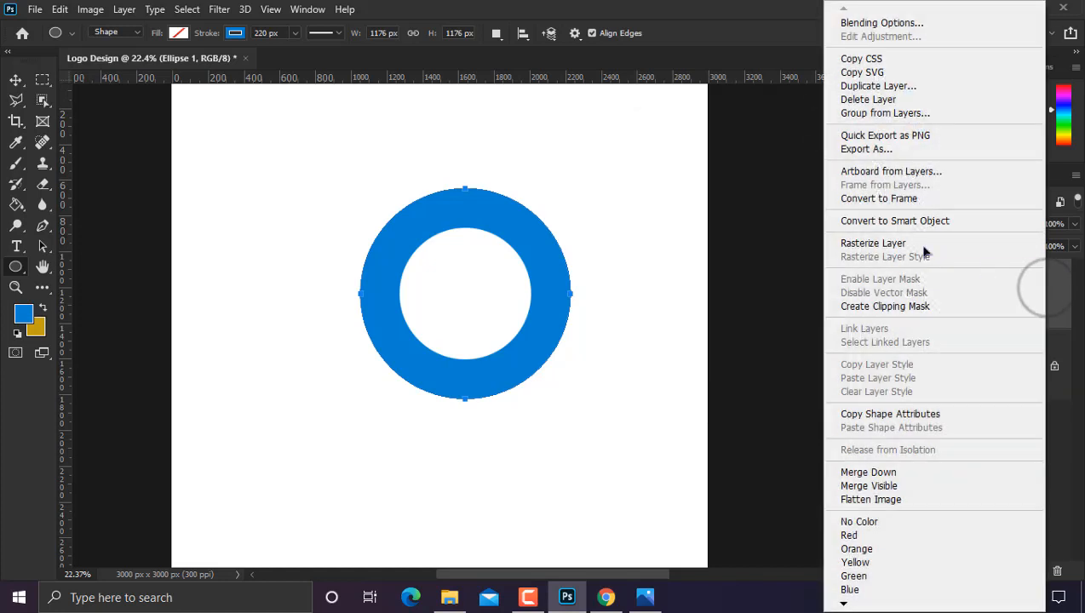
pyautogui.click(851, 238)
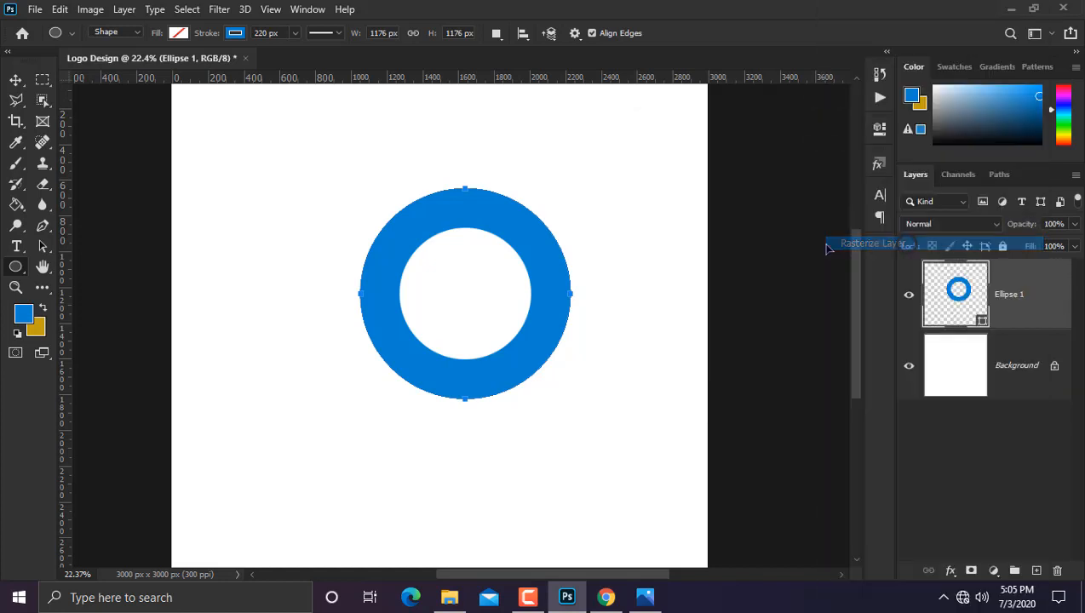
pyautogui.click(16, 79)
pyautogui.click(186, 9)
pyautogui.click(189, 24)
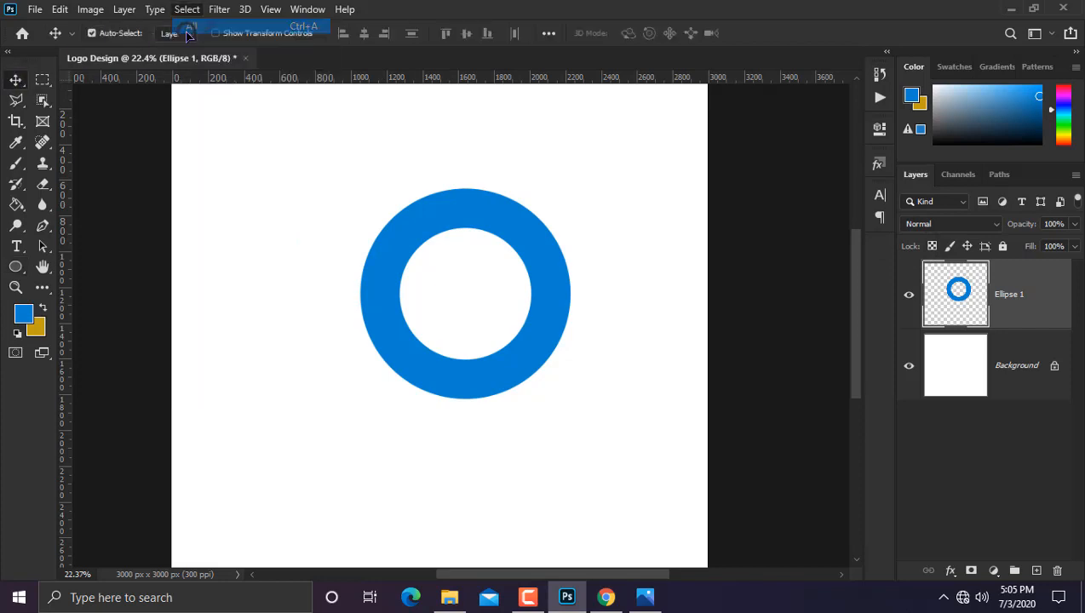
pyautogui.click(363, 33)
pyautogui.click(466, 33)
pyautogui.hotkey('ctrl', 'd')
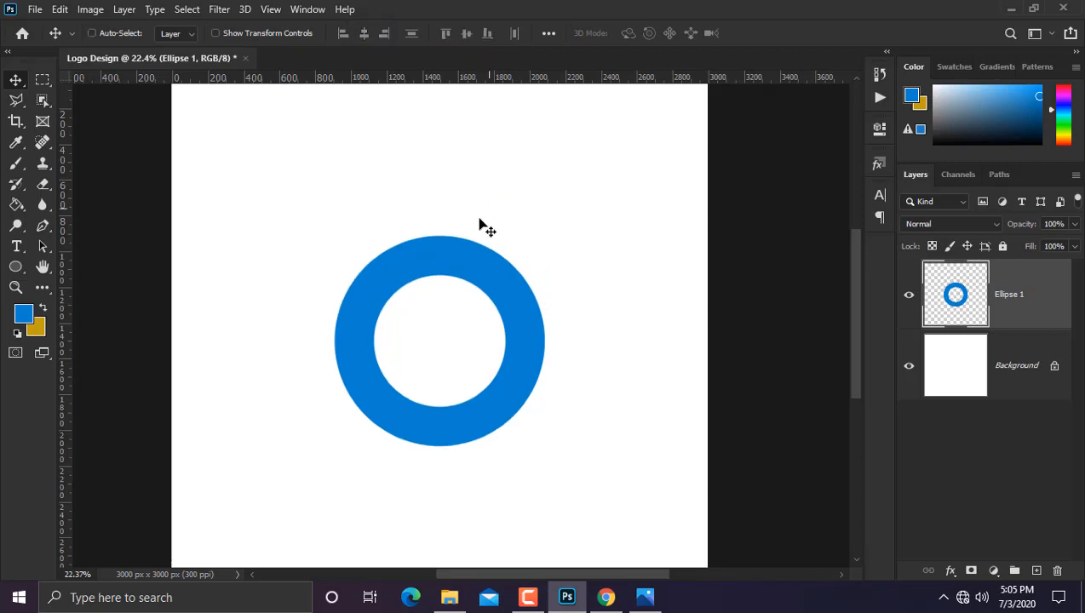
# Add a vertical guide slightly right of the ring's centre and a horizontal guide through its centre.
pyautogui.moveTo(168, 259); pyautogui.dragTo(446, 248)
pyautogui.moveTo(438, 78); pyautogui.dragTo(470, 345)
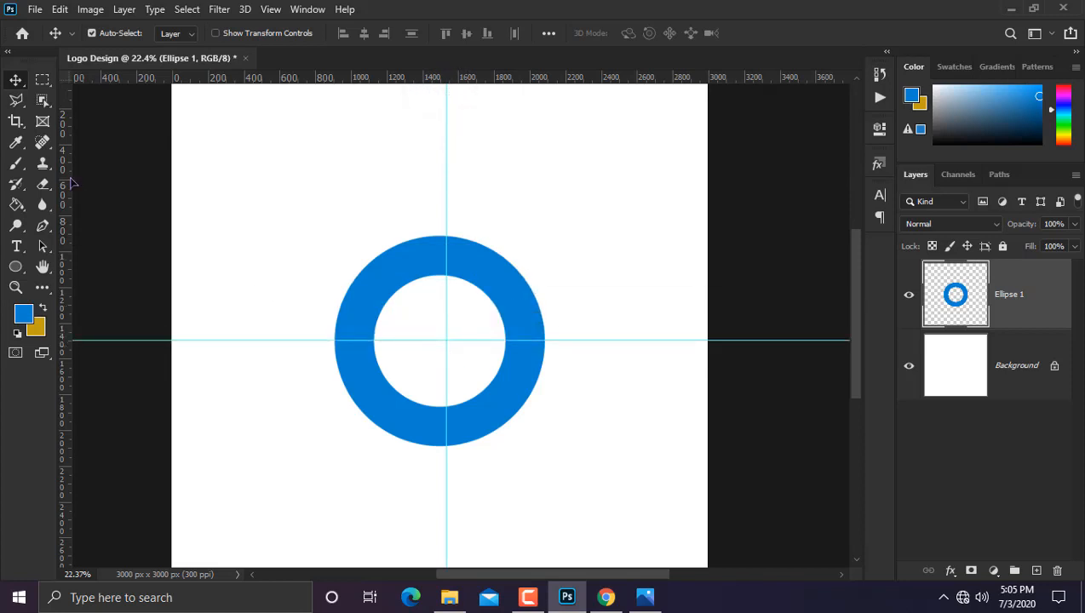
# Delete a rectangular section from the ring's right side, centred on the horizontal guide, to form a C shape.
pyautogui.click(44, 81)
pyautogui.moveTo(648, 311); pyautogui.dragTo(471, 357)
pyautogui.scroll(8, 509, 370)
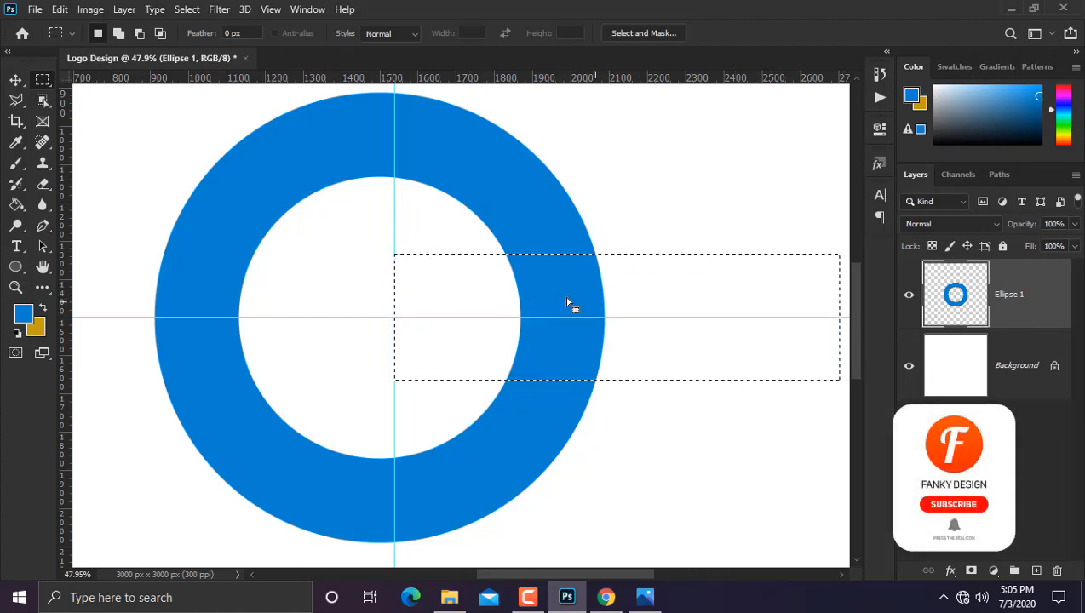
pyautogui.scroll(-1, 561, 293)
pyautogui.scroll(-2, 670, 299)
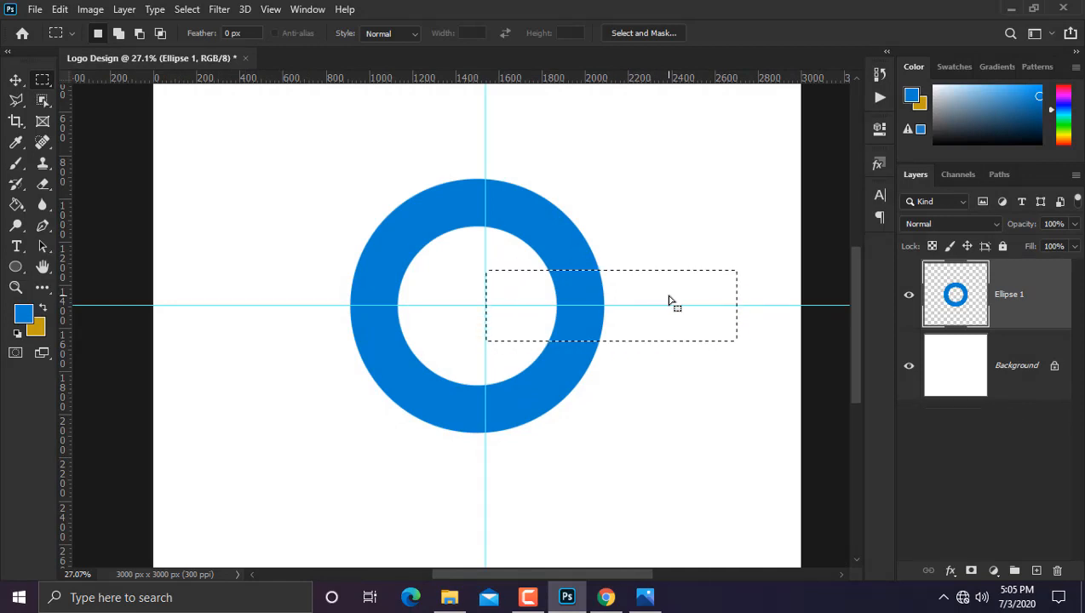
pyautogui.press('Delete')
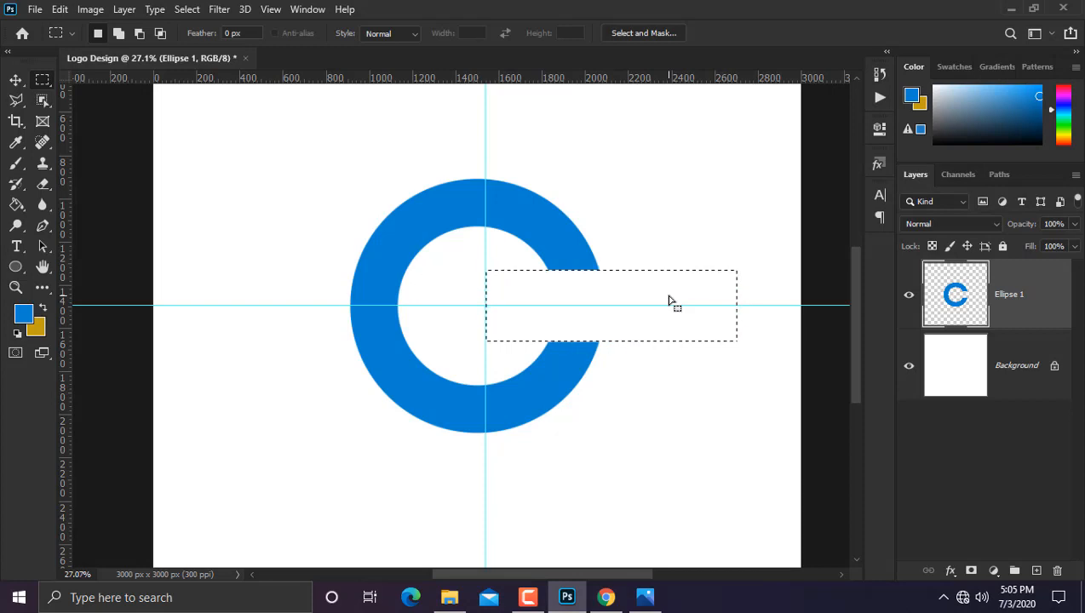
pyautogui.hotkey('ctrl', 'd')
# Try to duplicate the C shape, rotate the copy about 176° and position it interlocking with the original.
pyautogui.click(16, 80)
pyautogui.moveTo(551, 246); pyautogui.dragTo(640, 348)
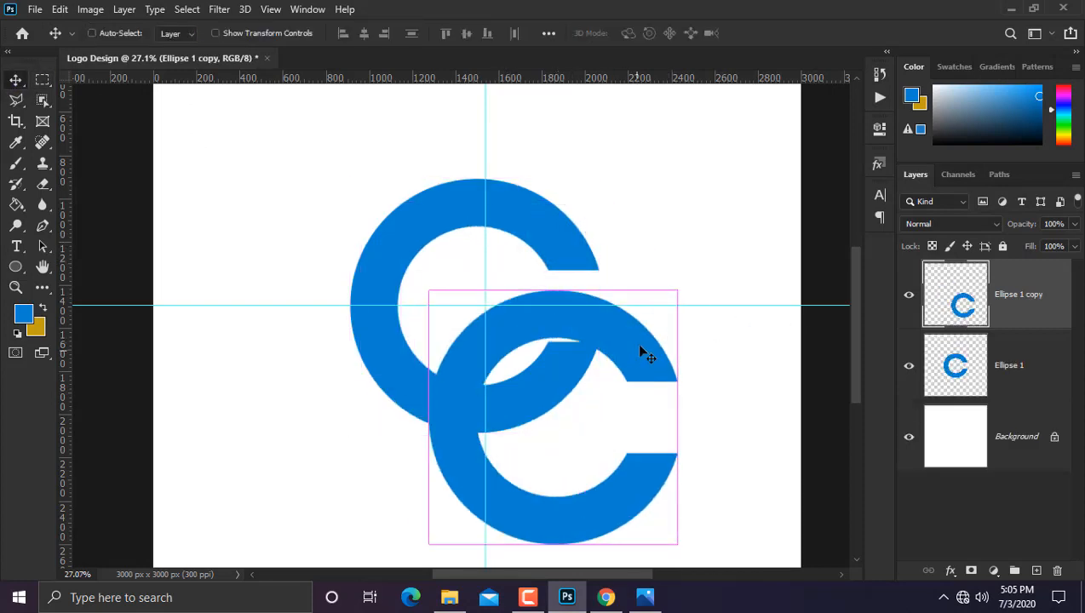
pyautogui.hotkey('ctrl', 't')
pyautogui.moveTo(686, 269); pyautogui.dragTo(487, 433)
pyautogui.press('space')
pyautogui.moveTo(528, 205); pyautogui.dragTo(548, 387)
pyautogui.moveTo(667, 364); pyautogui.dragTo(694, 324)
pyautogui.moveTo(702, 179); pyautogui.dragTo(706, 339)
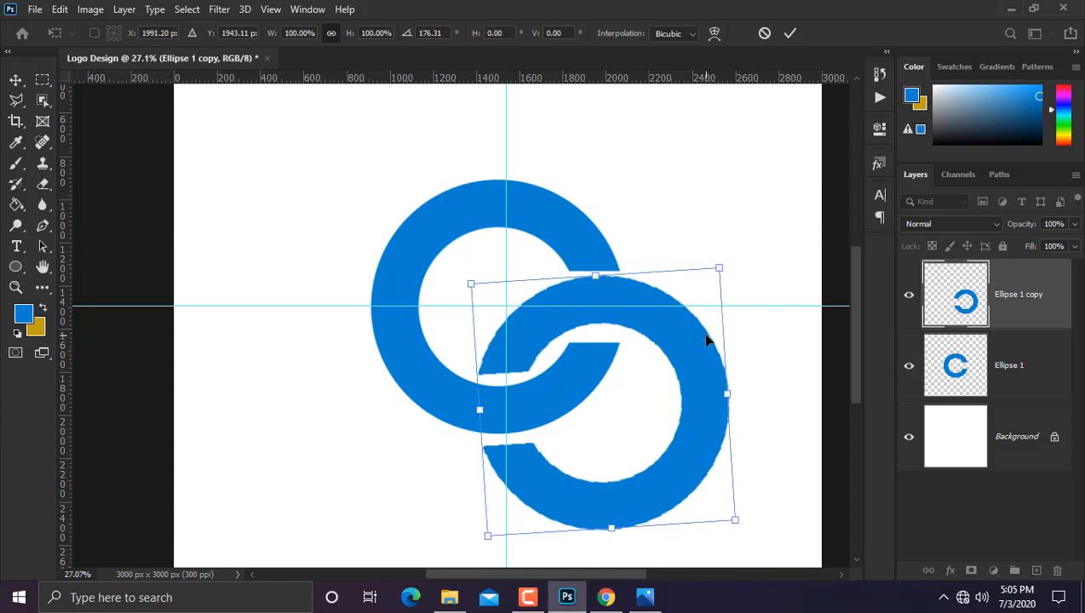
# Undo the rotation and moves of the copied C shape and close the transform.
pyautogui.hotkey('ctrl', 'z')
pyautogui.hotkey('ctrl', 'z')
pyautogui.hotkey('ctrl', 'z')
pyautogui.hotkey('ctrl', 'z')
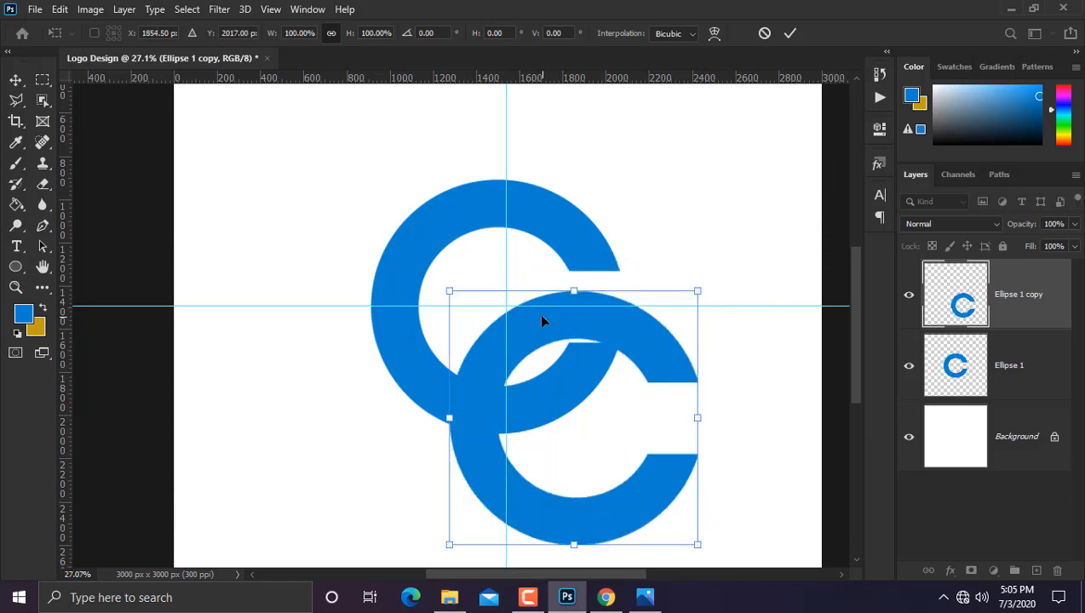
pyautogui.press('Return')
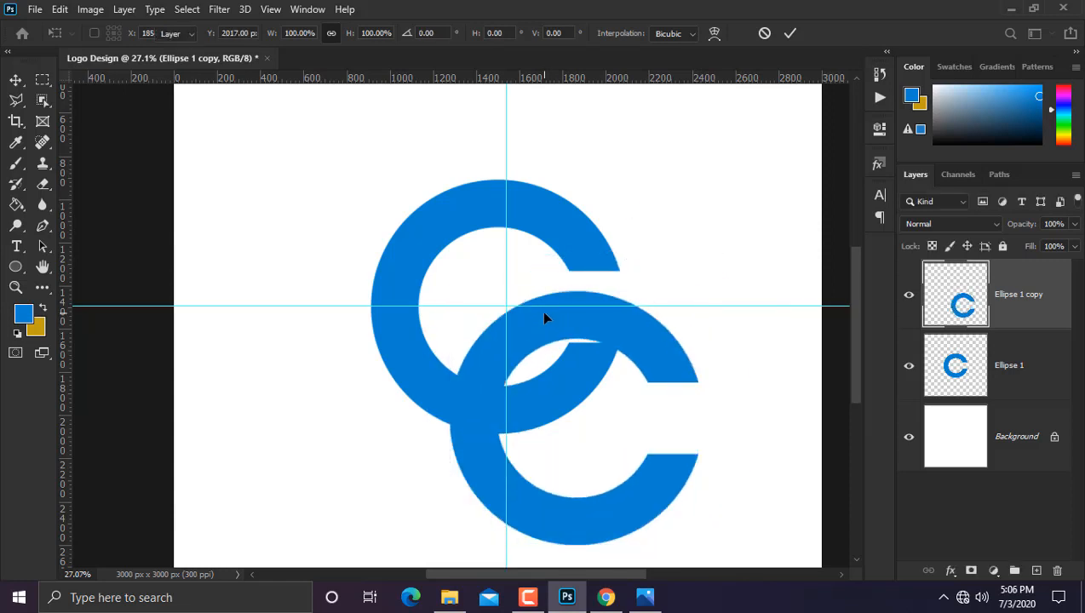
# Undo the C shape's duplication and the gap in the ring, and clear the selection.
pyautogui.hotkey('ctrl', 'e')
pyautogui.hotkey('ctrl', 'z')
pyautogui.hotkey('ctrl', 'z')
pyautogui.hotkey('ctrl', 'z')
pyautogui.hotkey('ctrl', 'z')
pyautogui.hotkey('ctrl', 'z')
pyautogui.hotkey('ctrl', 'z')
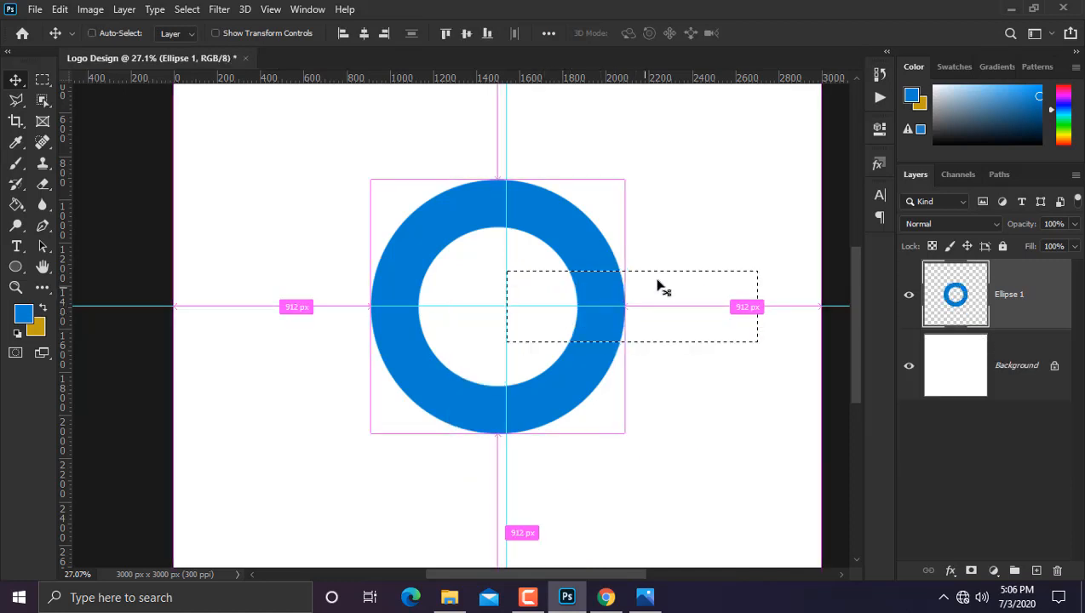
pyautogui.press('z')
pyautogui.hotkey('ctrl', 'd')
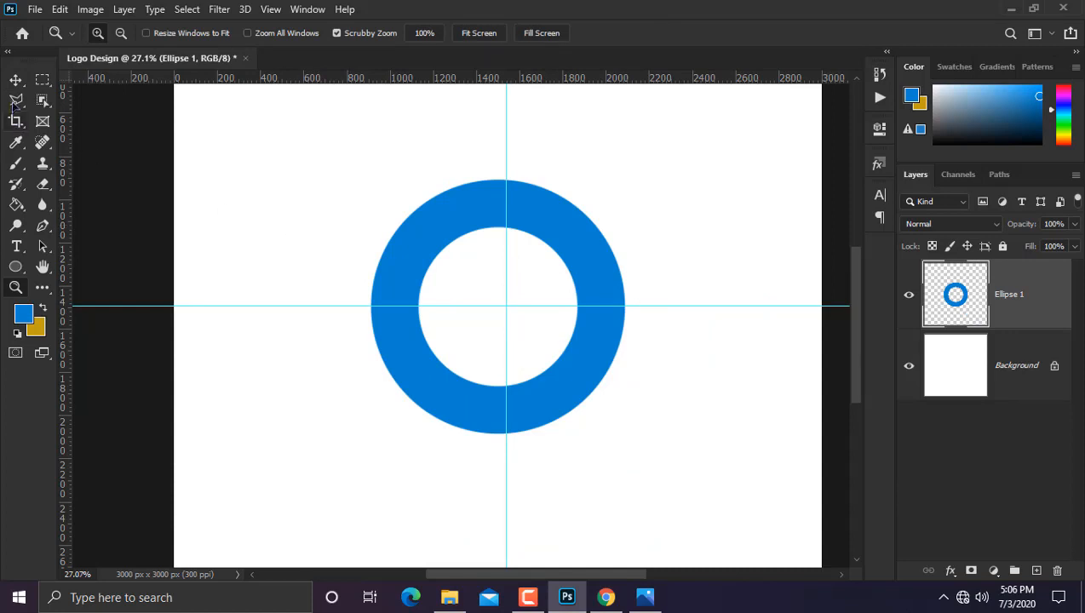
# Cut a rectangular gap about 400 px tall from the ring's right side, starting at the vertical guide and centred on the horizontal one.
pyautogui.click(42, 79)
pyautogui.moveTo(737, 265); pyautogui.dragTo(506, 352)
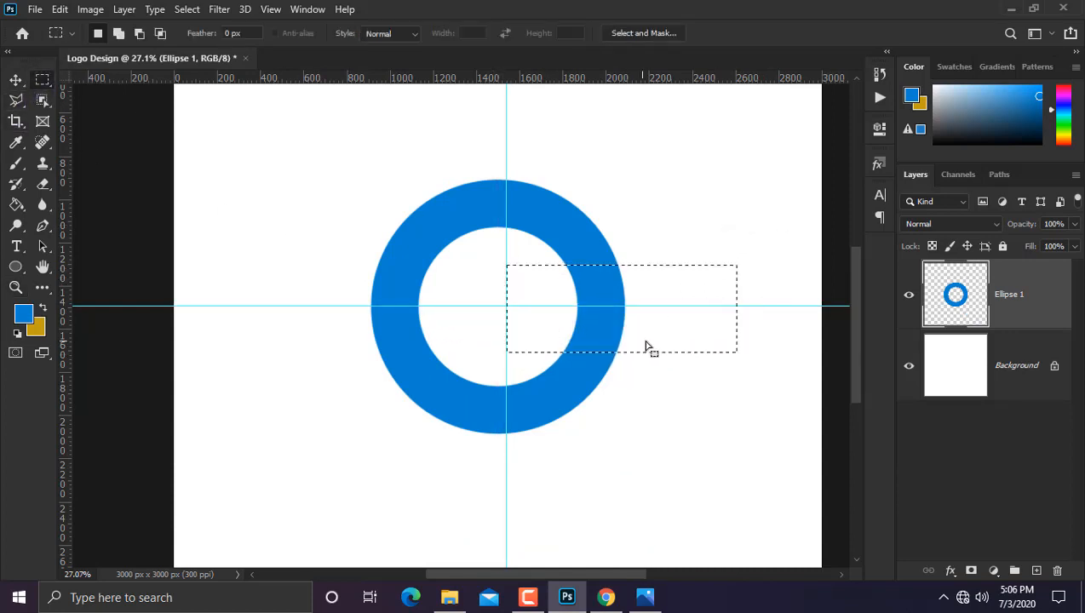
pyautogui.scroll(2, 645, 347)
pyautogui.moveTo(622, 341); pyautogui.dragTo(621, 339)
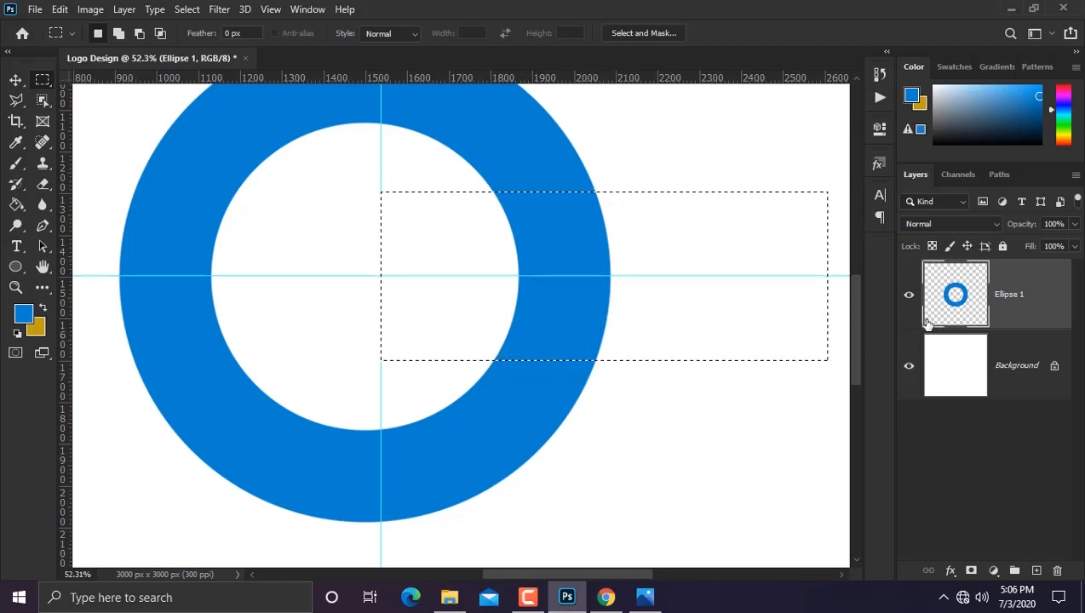
pyautogui.hotkey('ctrl', 'x')
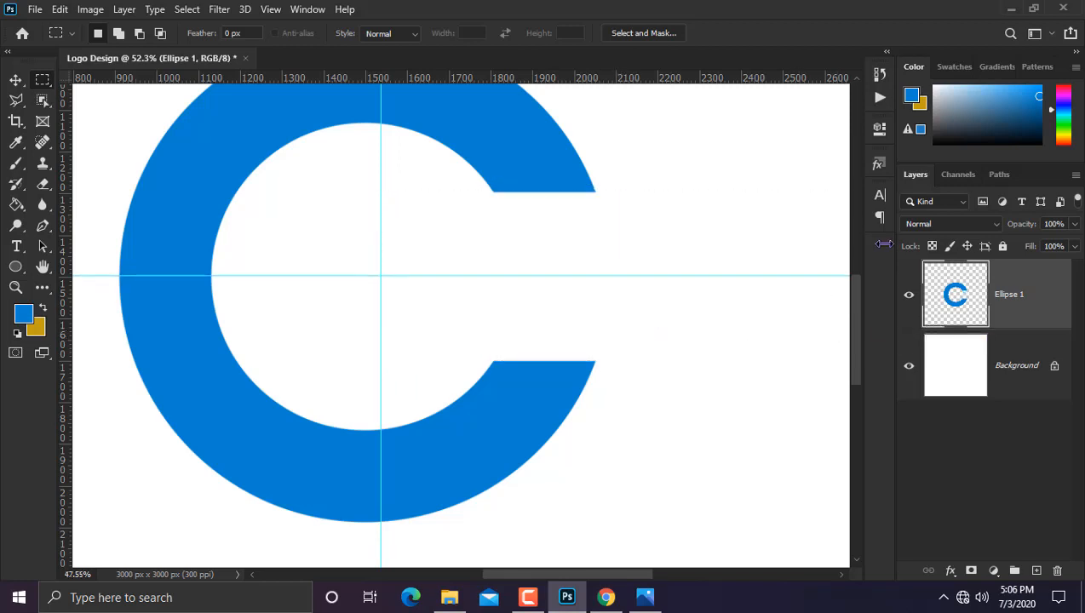
pyautogui.scroll(-5, 434, 234)
# Duplicate the C-shaped layer and move the copy down and to the right of the original.
pyautogui.click(17, 80)
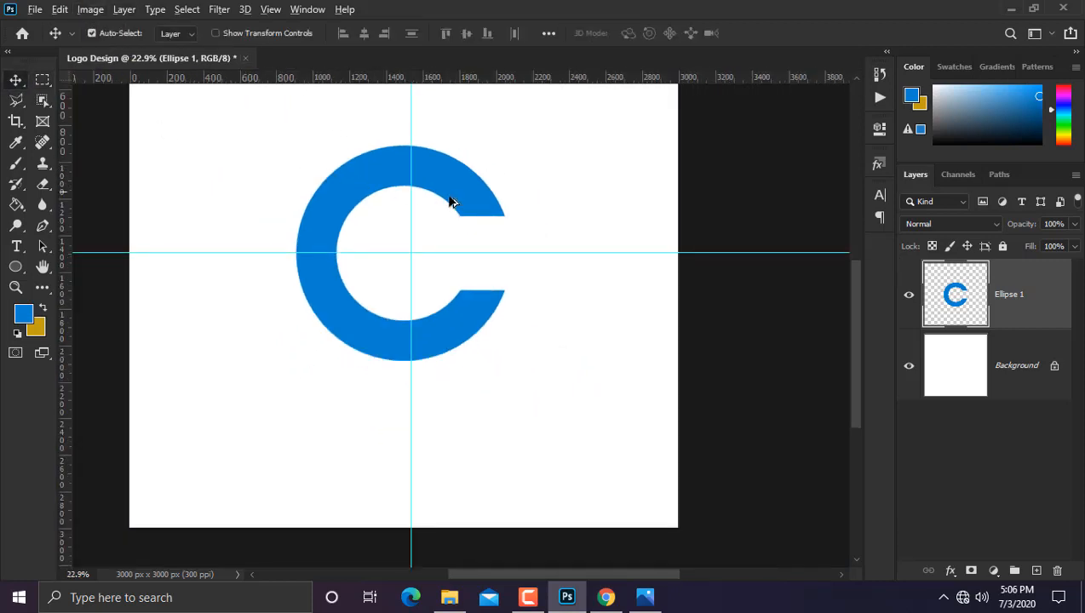
pyautogui.rightClick(1006, 306)
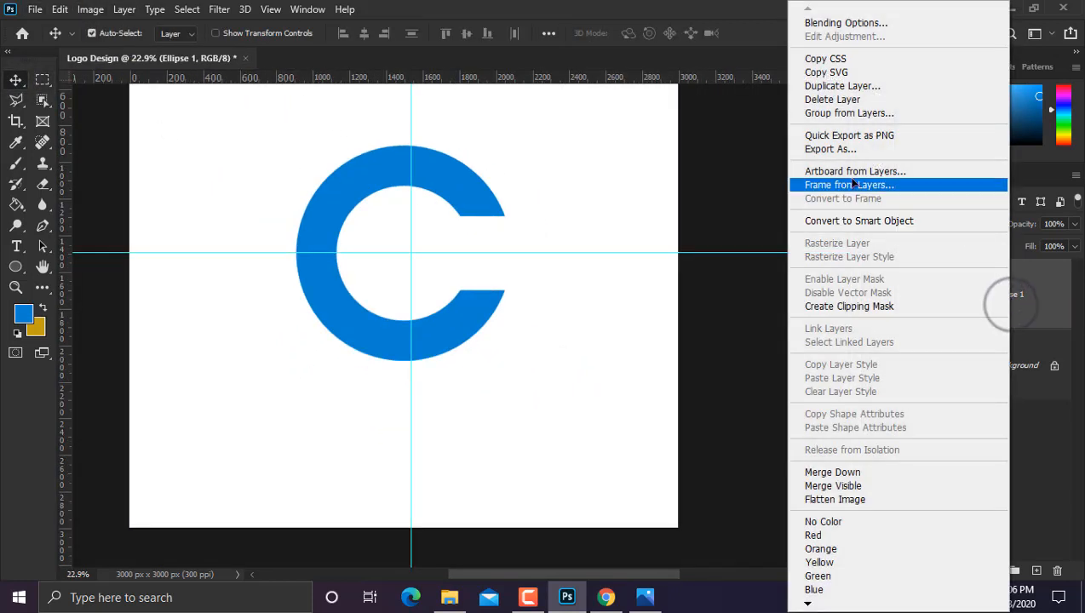
pyautogui.click(842, 85)
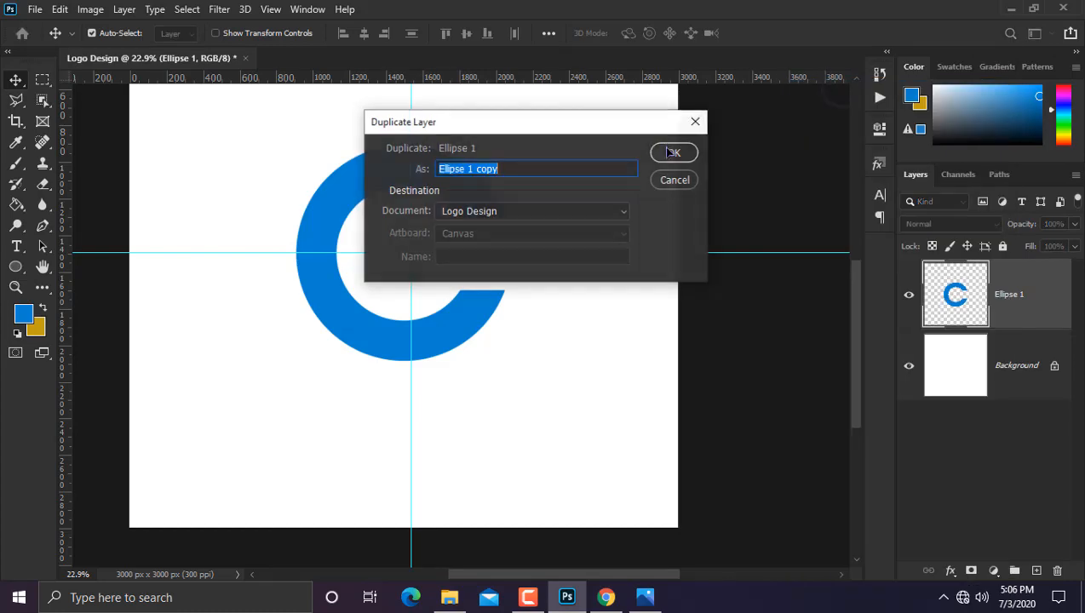
pyautogui.click(669, 149)
pyautogui.moveTo(466, 185); pyautogui.dragTo(538, 233)
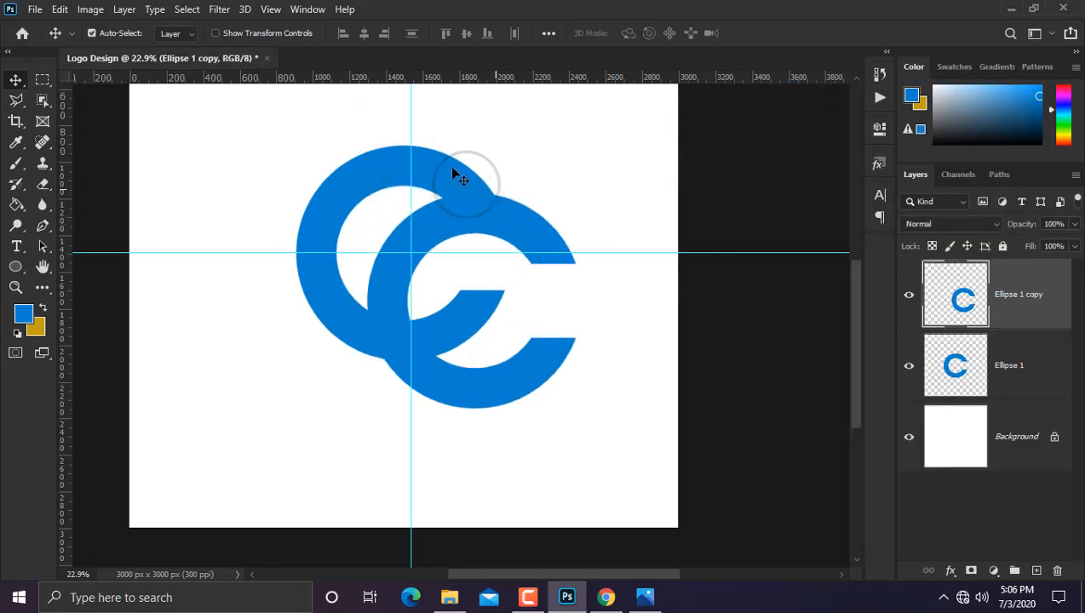
# Rotate the copied C to about -175.8° and position it down and right so that it interlocks with the original C.
pyautogui.click(240, 34)
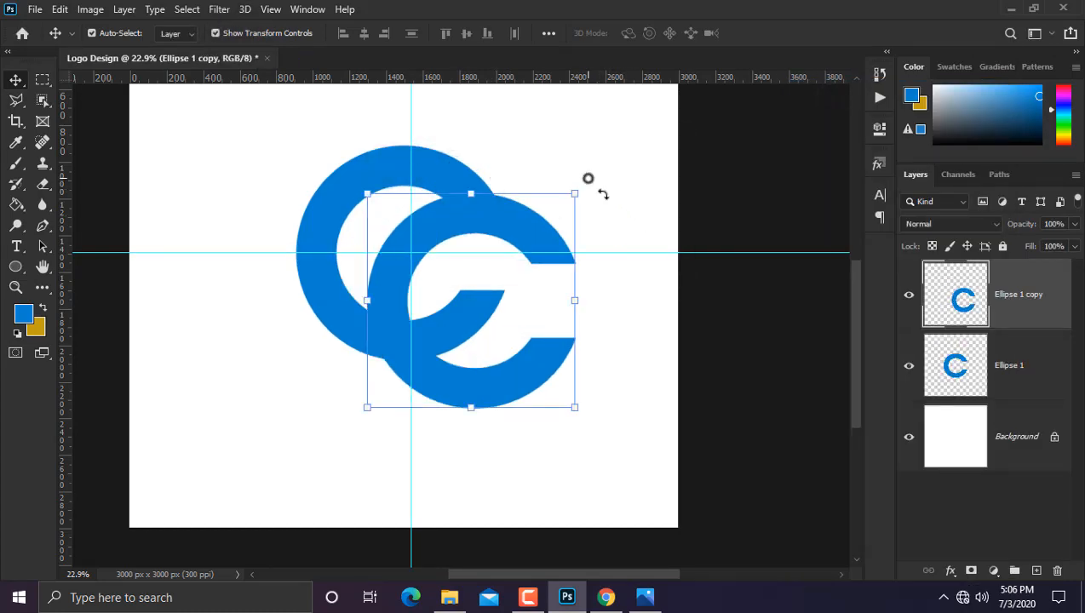
pyautogui.moveTo(603, 194); pyautogui.dragTo(416, 456)
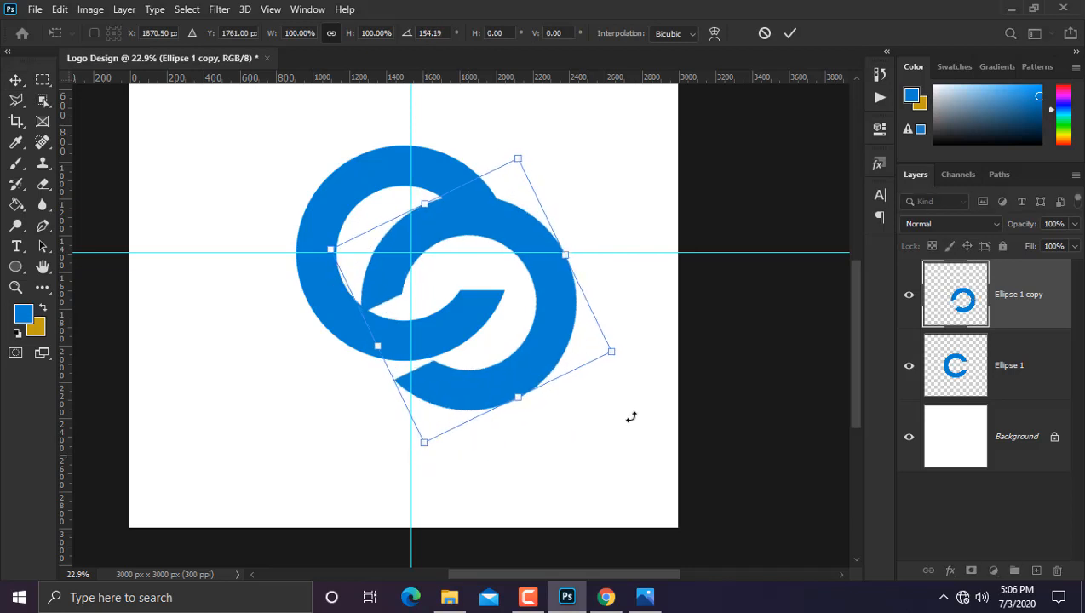
pyautogui.moveTo(558, 322); pyautogui.dragTo(600, 330)
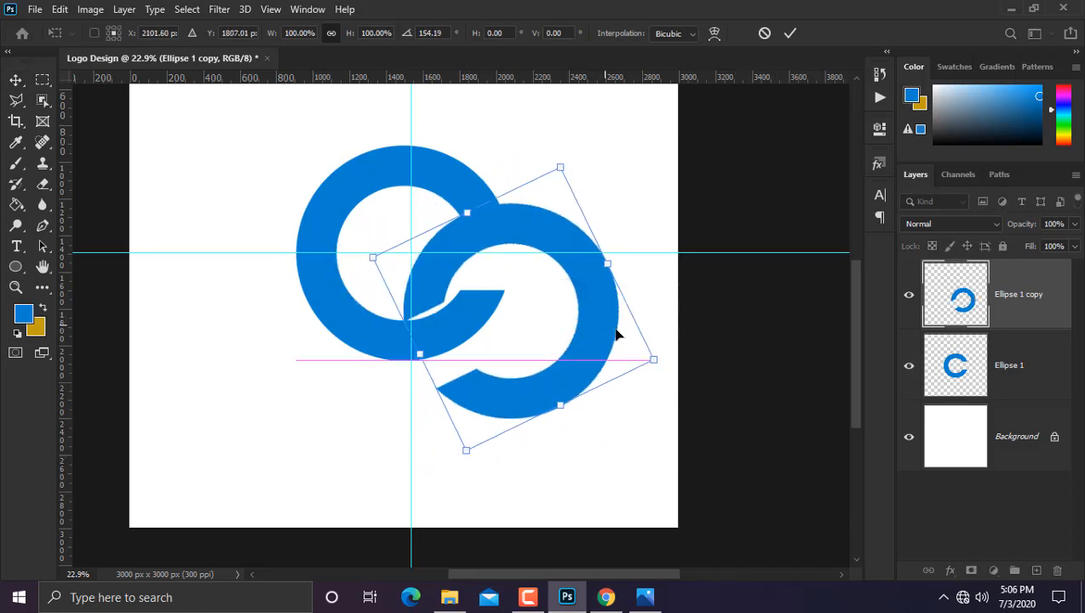
pyautogui.moveTo(690, 352); pyautogui.dragTo(666, 392)
pyautogui.scroll(2, 494, 336)
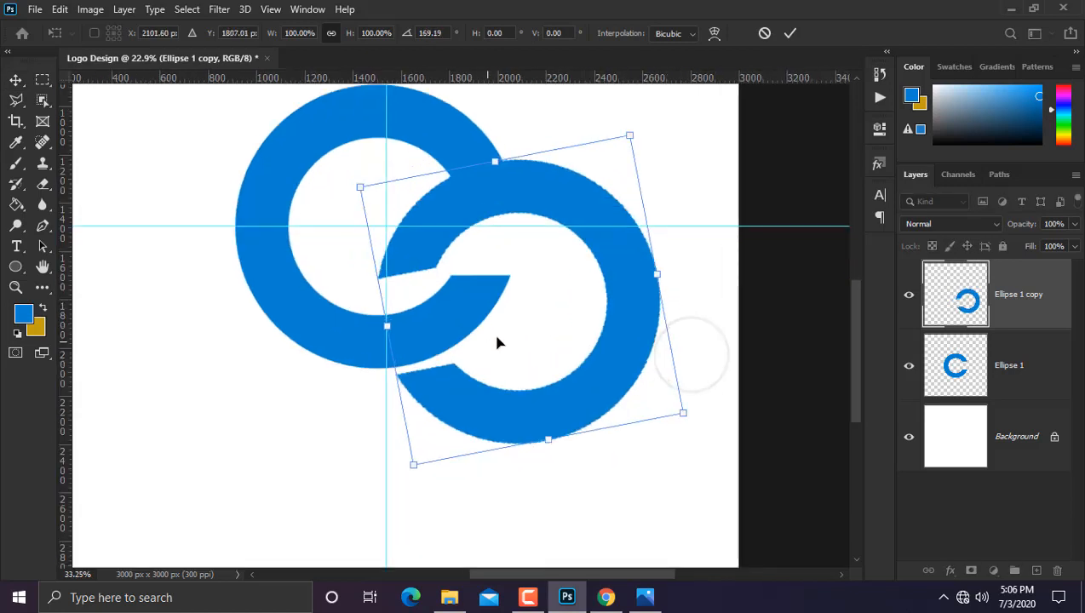
pyautogui.moveTo(618, 228); pyautogui.dragTo(602, 258)
pyautogui.scroll(-1, 656, 324)
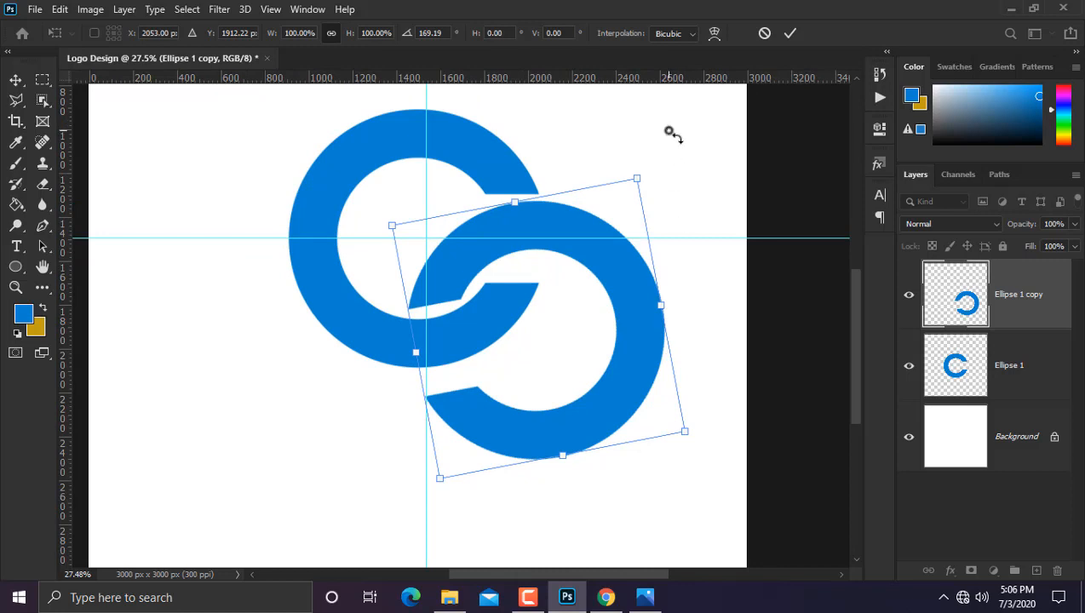
pyautogui.moveTo(673, 134); pyautogui.dragTo(666, 126)
pyautogui.moveTo(574, 381); pyautogui.dragTo(555, 393)
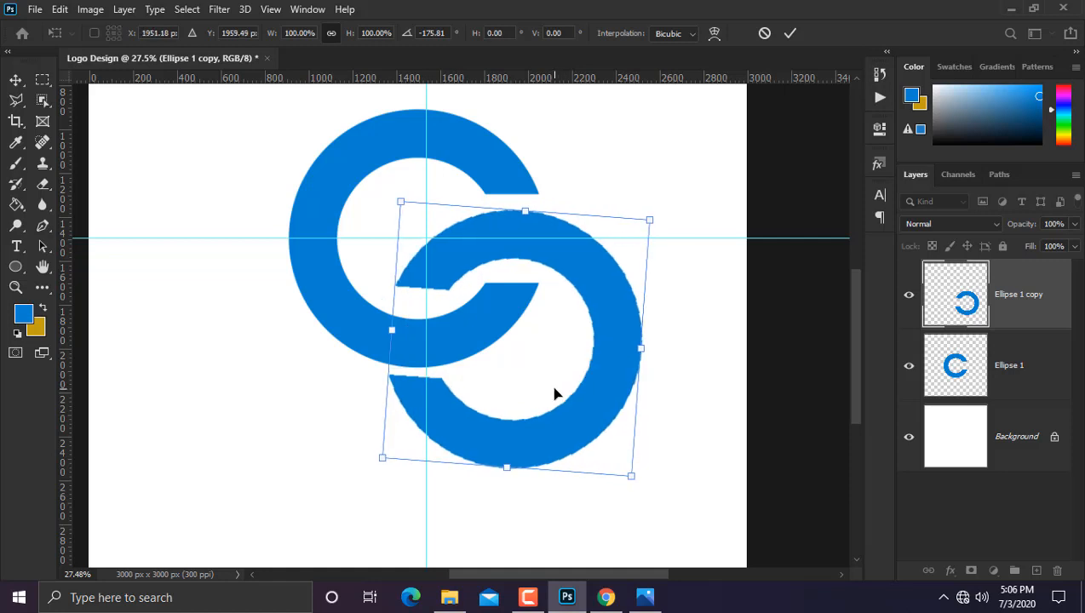
pyautogui.press('Return')
# Rotate both C-shaped layers together by 45° so that the interlocked rings stand vertically as an S.
pyautogui.scroll(-4, 690, 411)
pyautogui.scroll(-3, 694, 415)
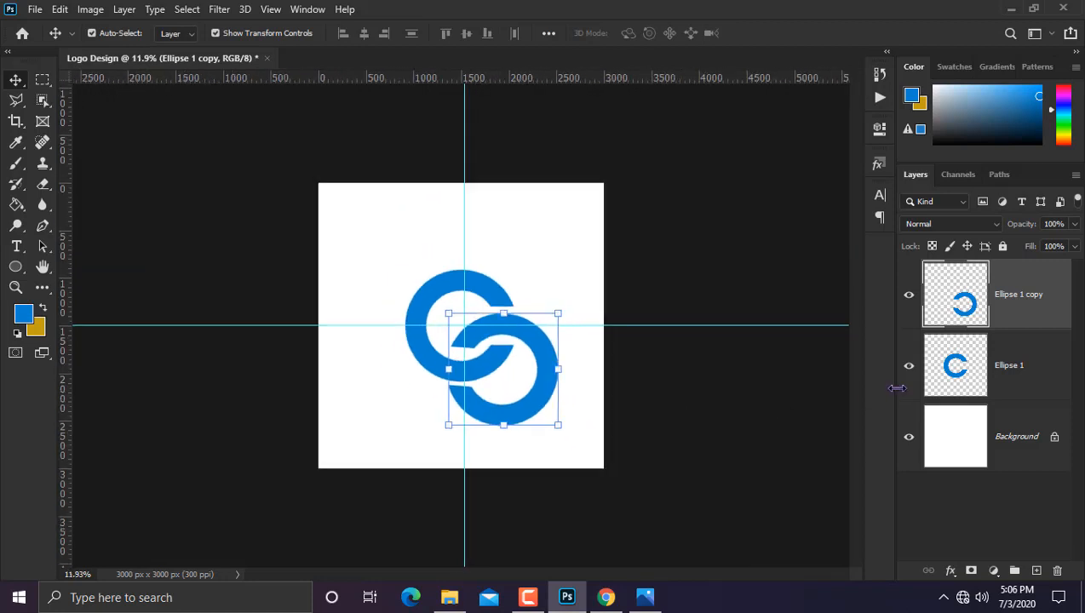
pyautogui.keyDown('shift'); pyautogui.click(996, 361); pyautogui.keyUp('shift')
pyautogui.hotkey('ctrl', 't')
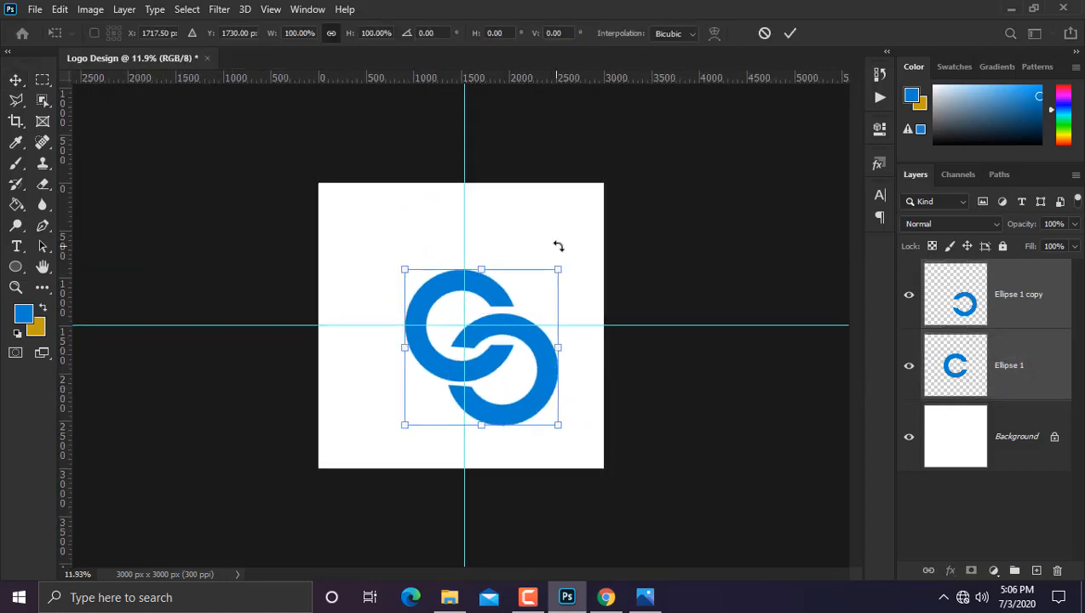
pyautogui.moveTo(580, 246); pyautogui.dragTo(580, 334)
pyautogui.scroll(4, 407, 322)
pyautogui.press('Return')
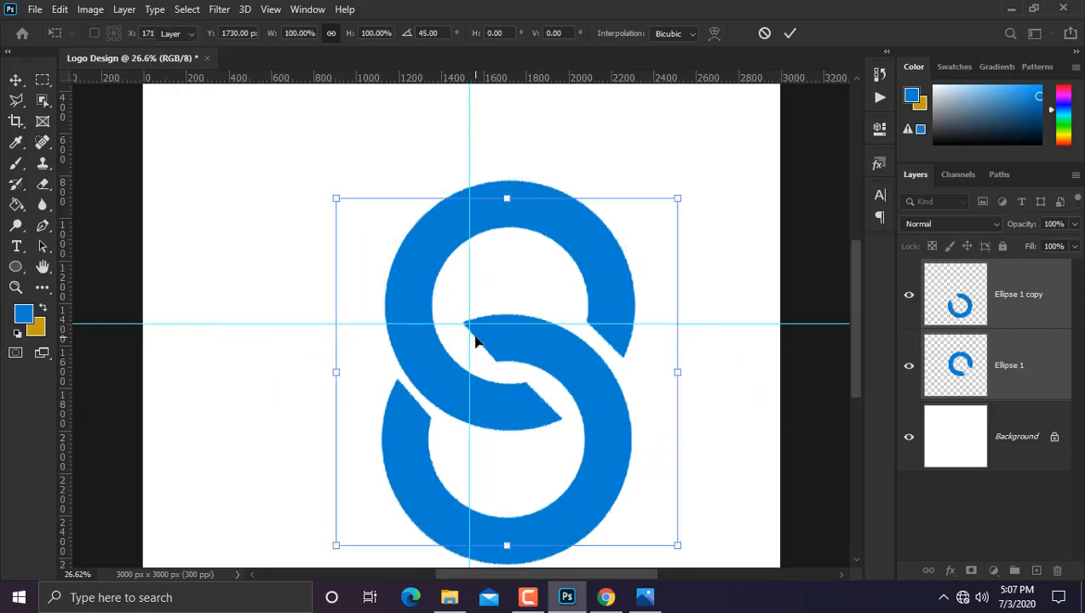
# Move the lower ring 17 px right and 46 px down so that its sides align with the upper ring.
pyautogui.click(605, 402)
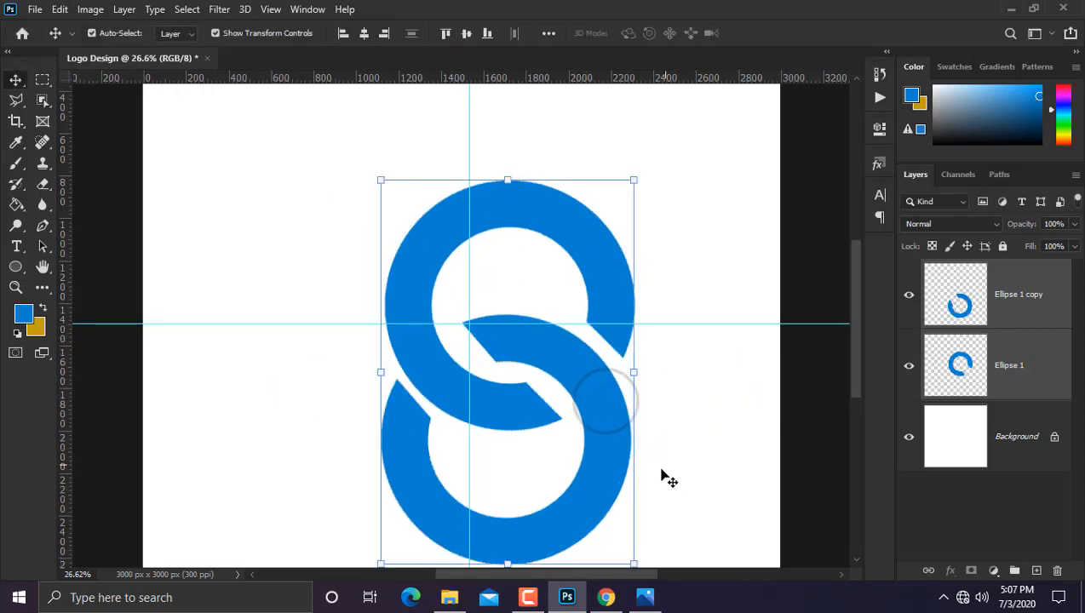
pyautogui.moveTo(610, 450); pyautogui.dragTo(616, 461)
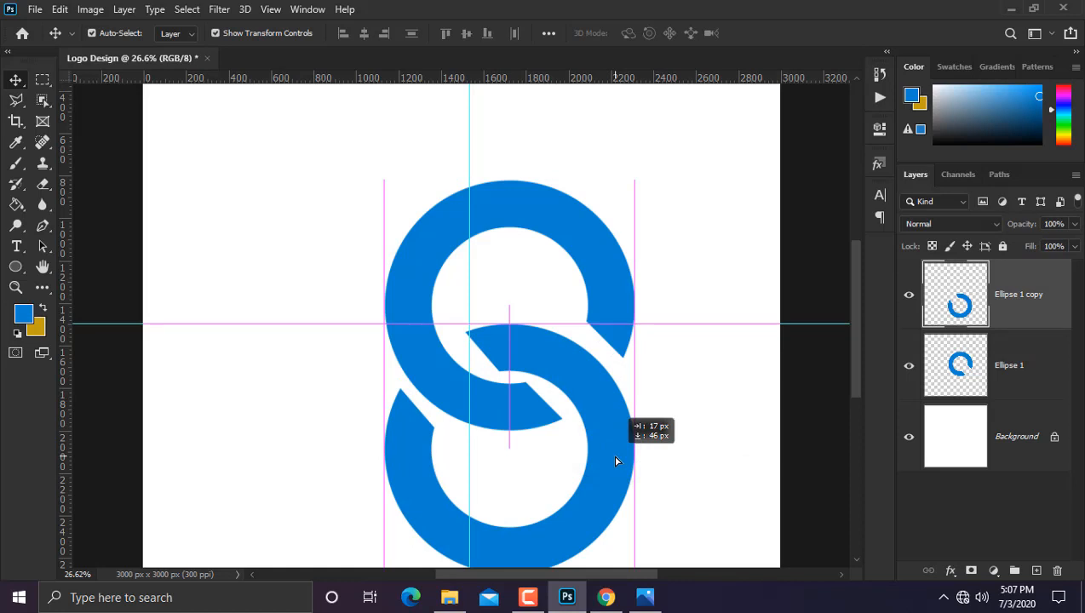
pyautogui.moveTo(617, 461); pyautogui.dragTo(621, 458)
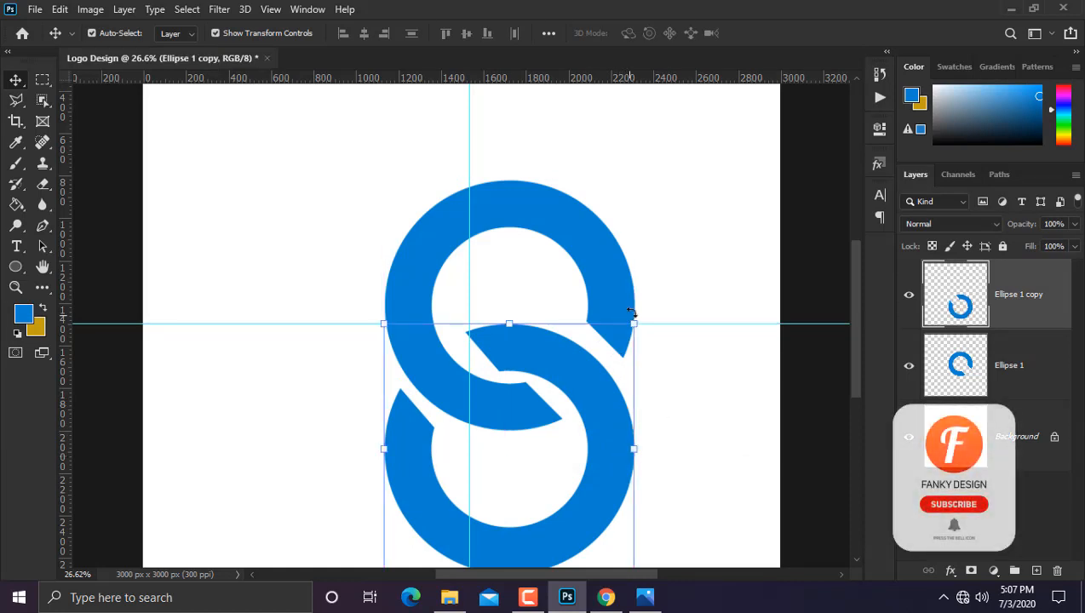
# Merge the two C-shaped layers into a single S-shaped layer.
pyautogui.keyDown('shift'); pyautogui.click(1010, 368); pyautogui.keyUp('shift')
pyautogui.rightClick(998, 326)
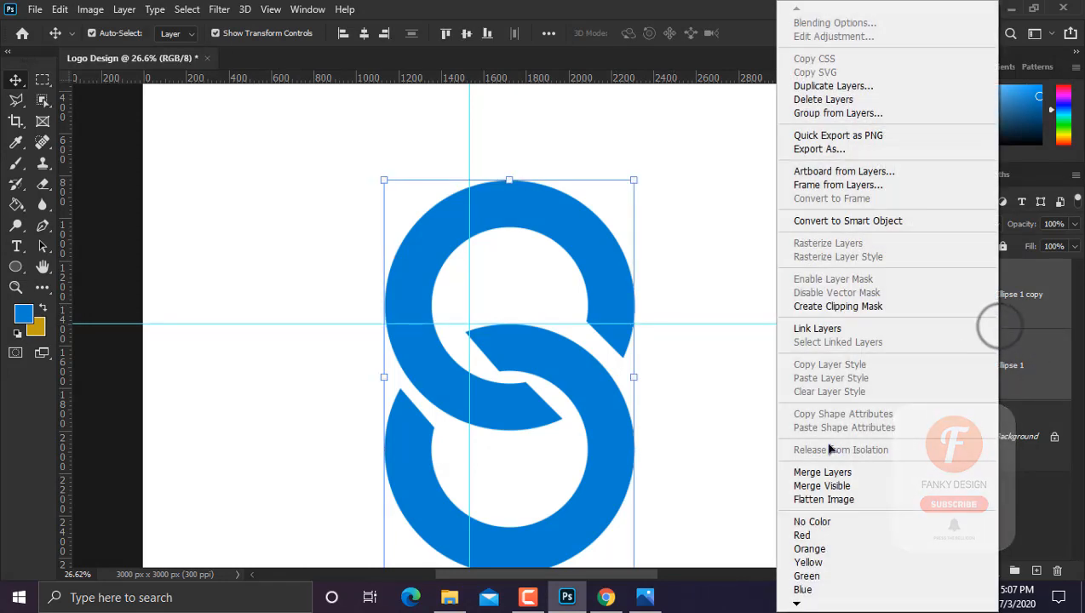
pyautogui.click(833, 474)
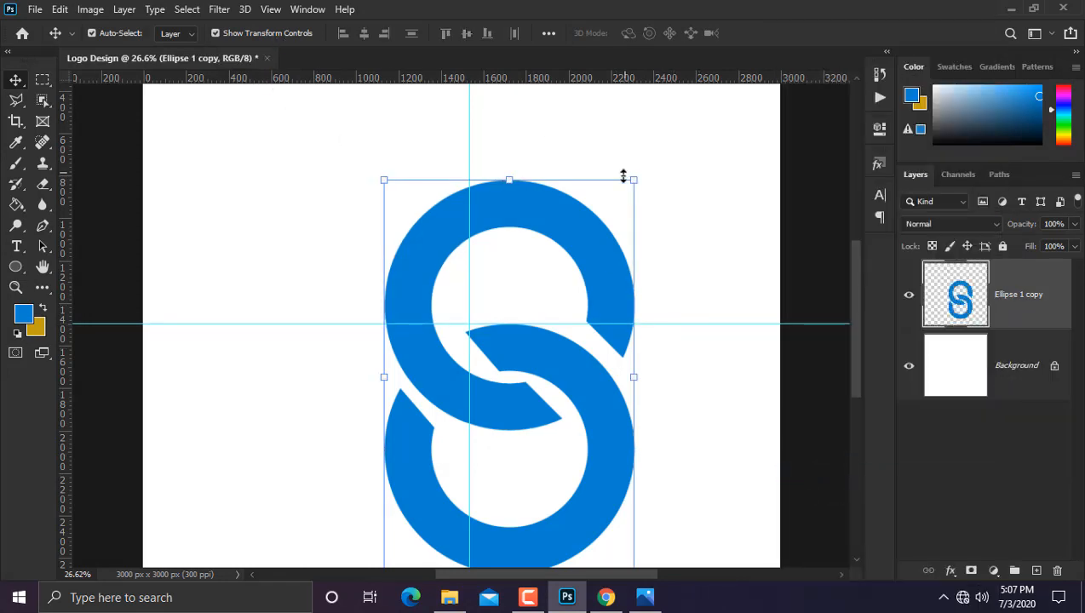
# Scale the S shape to 85.84% height, narrow it slightly, and move it up and left on the canvas.
pyautogui.moveTo(521, 176); pyautogui.dragTo(523, 234)
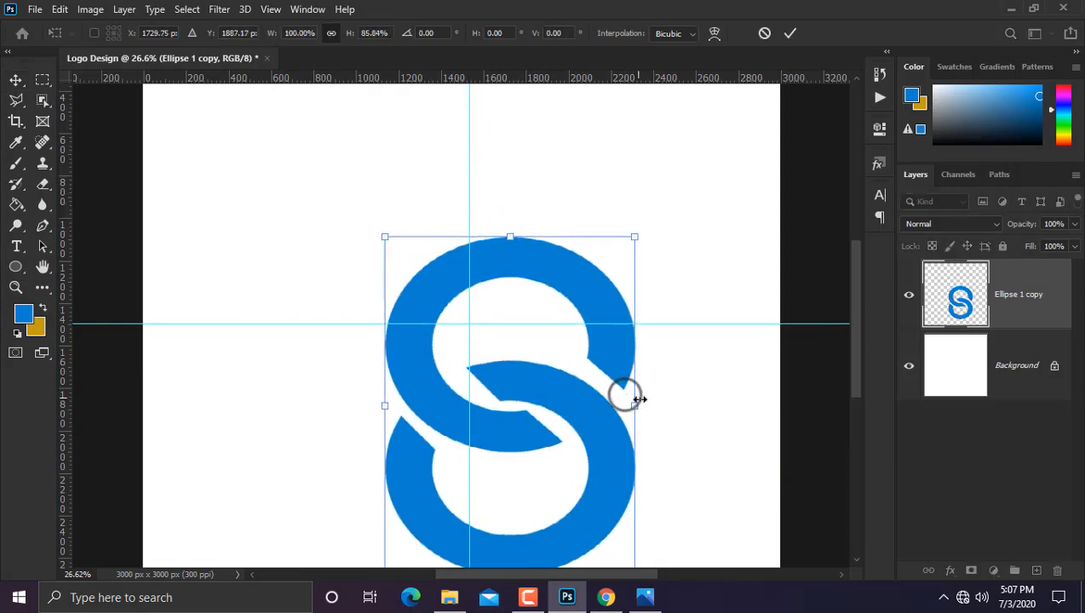
pyautogui.moveTo(634, 404); pyautogui.dragTo(616, 405)
pyautogui.moveTo(587, 409); pyautogui.dragTo(452, 305)
pyautogui.press('Return')
pyautogui.scroll(-3, 484, 310)
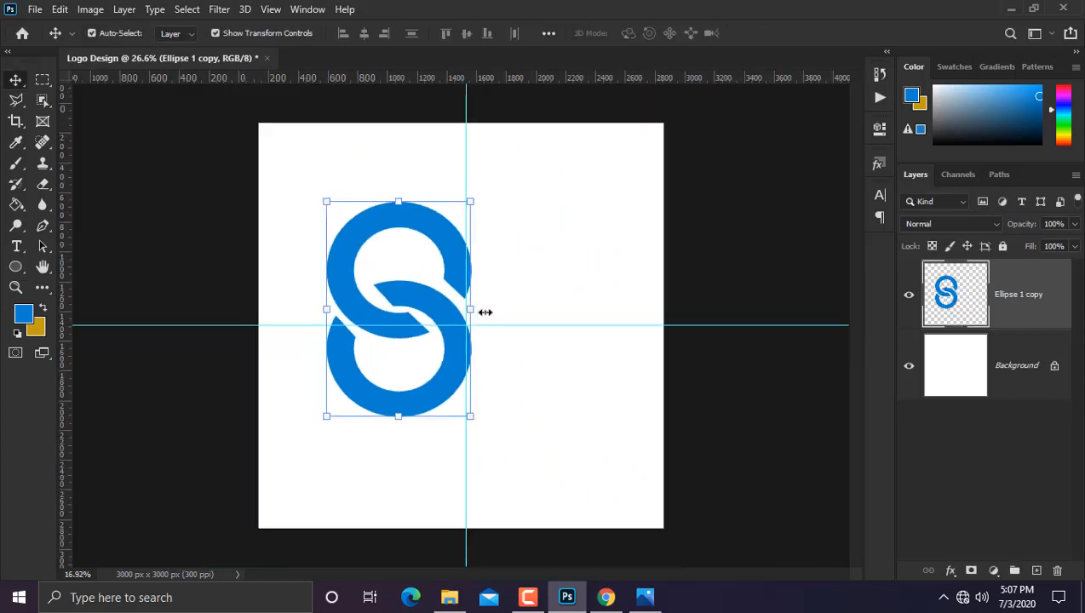
# Draw an unfilled circle with a 220 px blue stroke, about 645 px across, beside the S shape.
pyautogui.scroll(3, 476, 307)
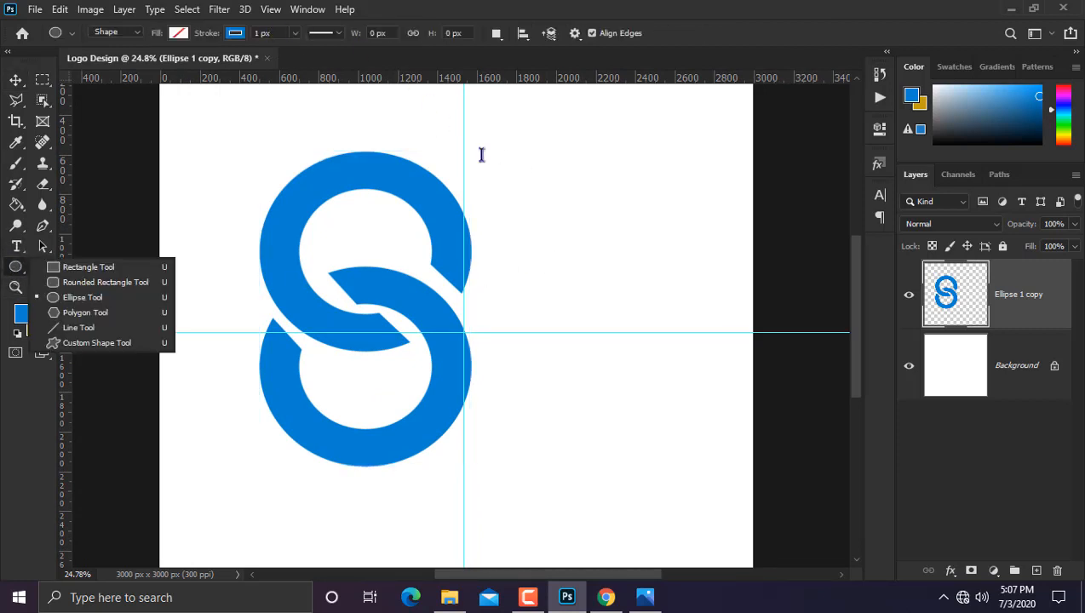
pyautogui.click(274, 31)
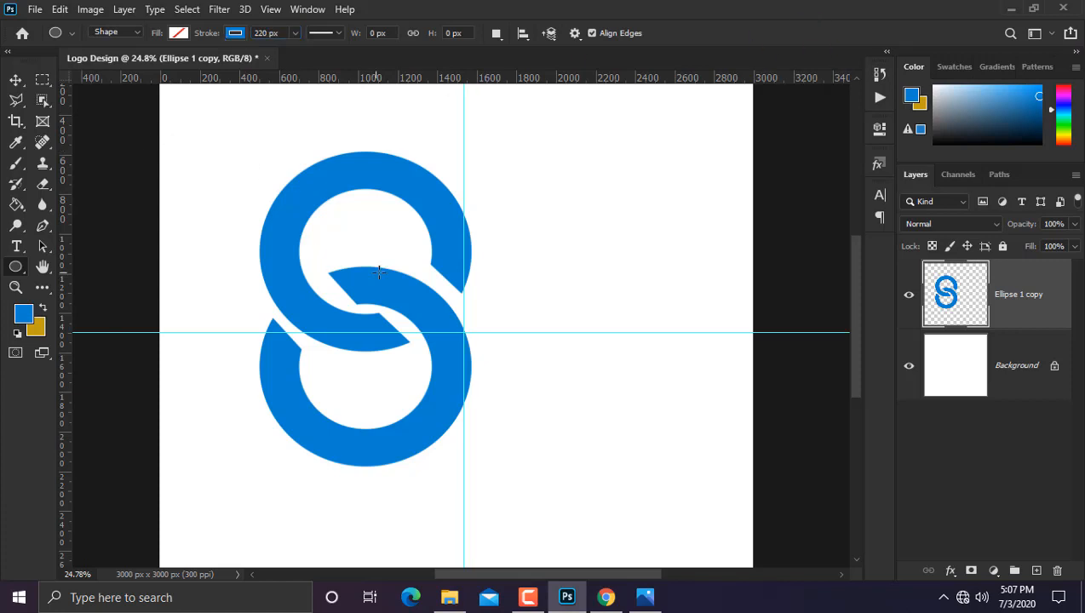
pyautogui.moveTo(528, 163); pyautogui.dragTo(655, 375)
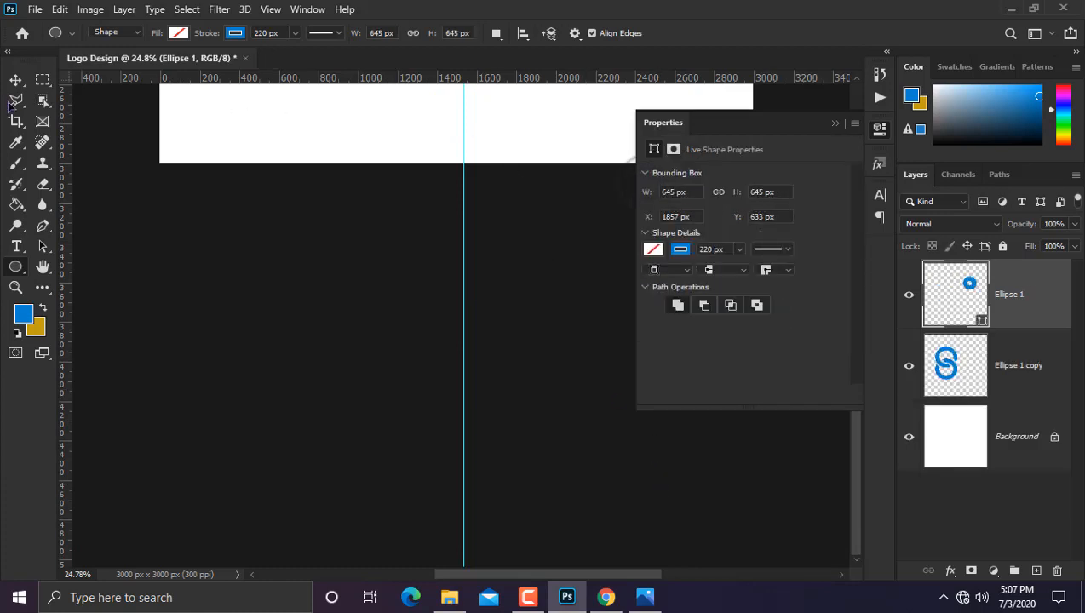
# Scale the circle to 247.22% to match the S shape's height and place it over the S.
pyautogui.click(15, 79)
pyautogui.scroll(-3, 574, 203)
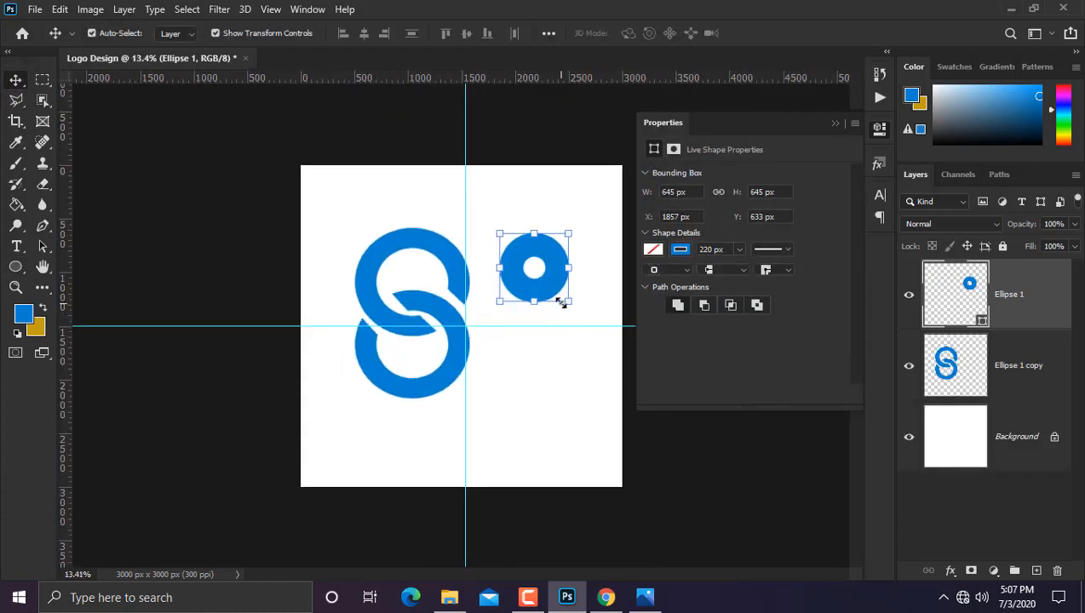
pyautogui.moveTo(567, 302); pyautogui.dragTo(647, 380)
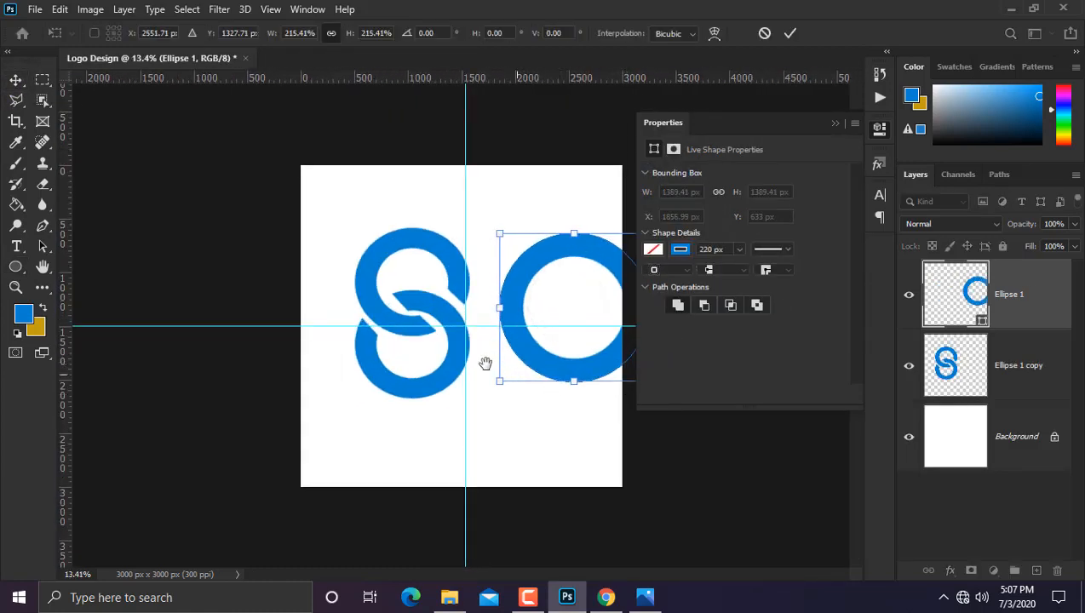
pyautogui.scroll(2, 472, 366)
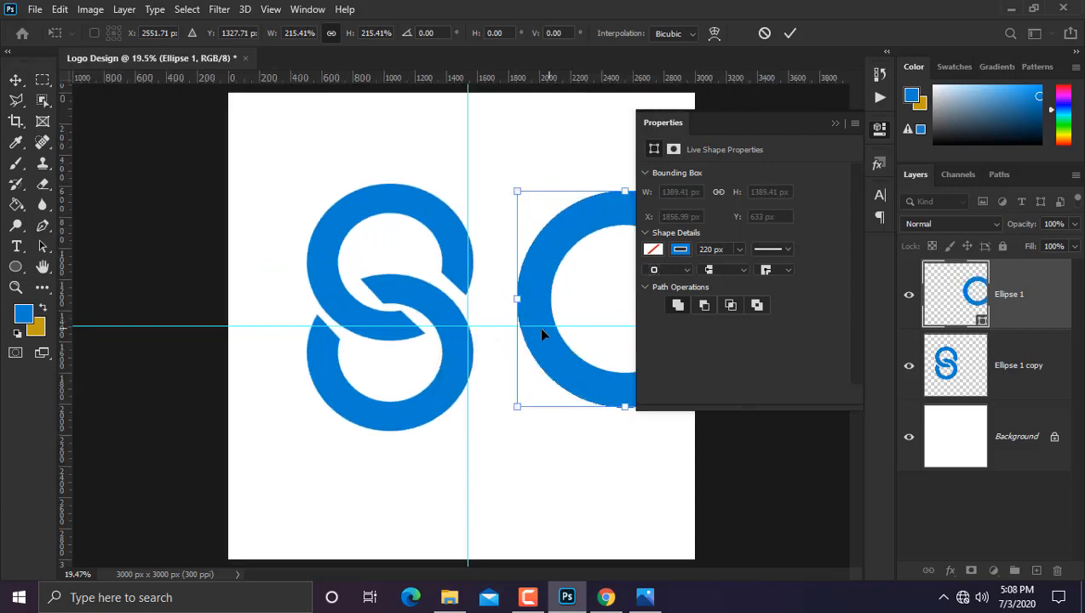
pyautogui.moveTo(538, 326); pyautogui.dragTo(303, 322)
pyautogui.moveTo(499, 400); pyautogui.dragTo(528, 432)
pyautogui.scroll(2, 482, 402)
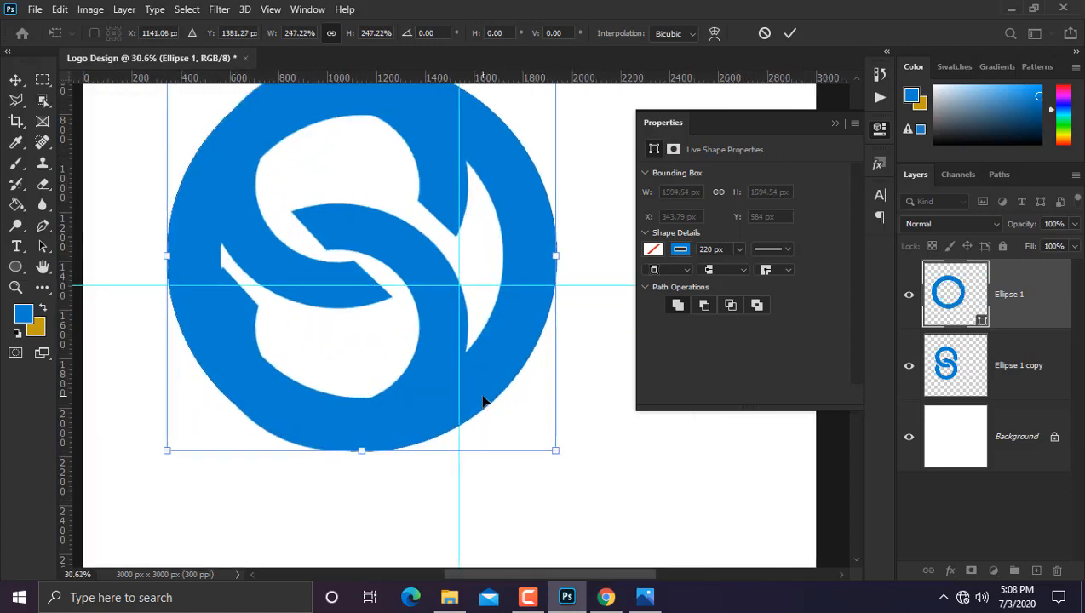
pyautogui.press('Return')
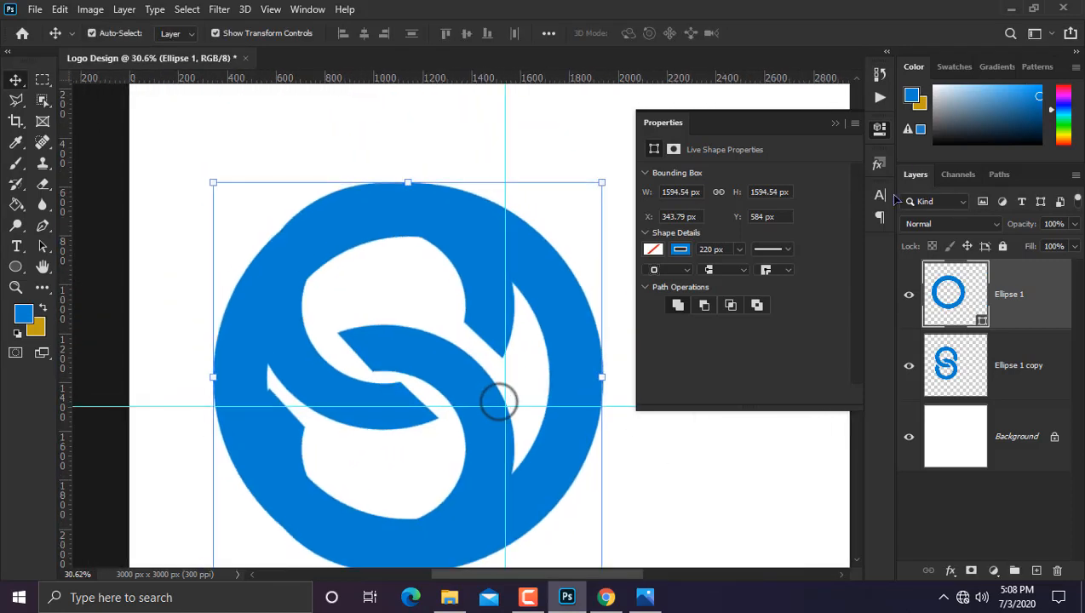
# Close the shape properties and shift the large ring right so it partly overlaps the S, level with its upper and lower edges.
pyautogui.click(835, 122)
pyautogui.moveTo(533, 278); pyautogui.dragTo(688, 283)
pyautogui.moveTo(593, 390); pyautogui.dragTo(636, 239)
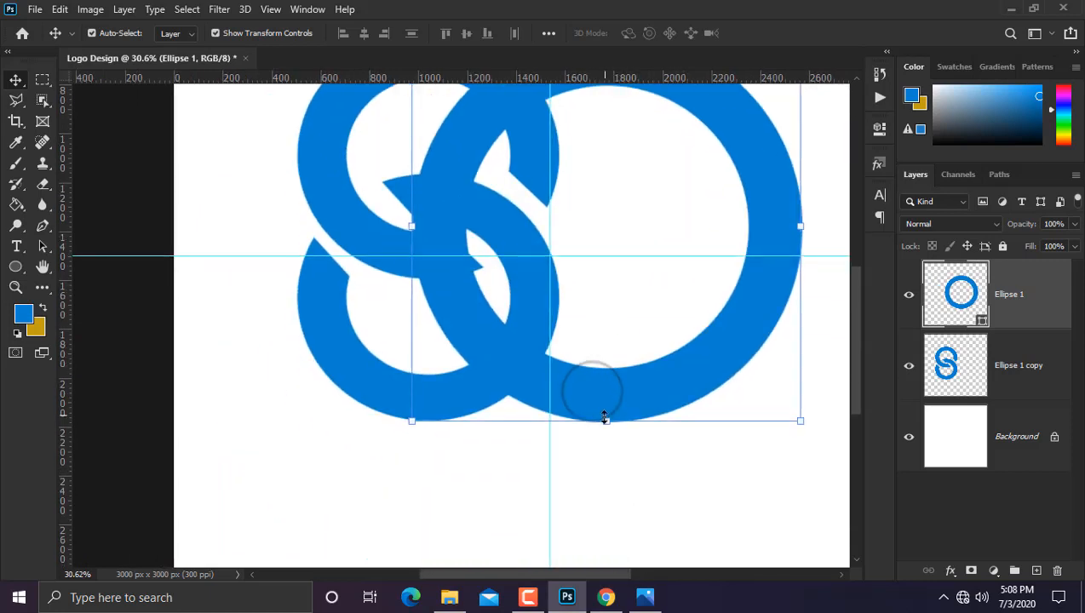
pyautogui.moveTo(604, 420); pyautogui.dragTo(602, 421)
pyautogui.scroll(-3, 676, 355)
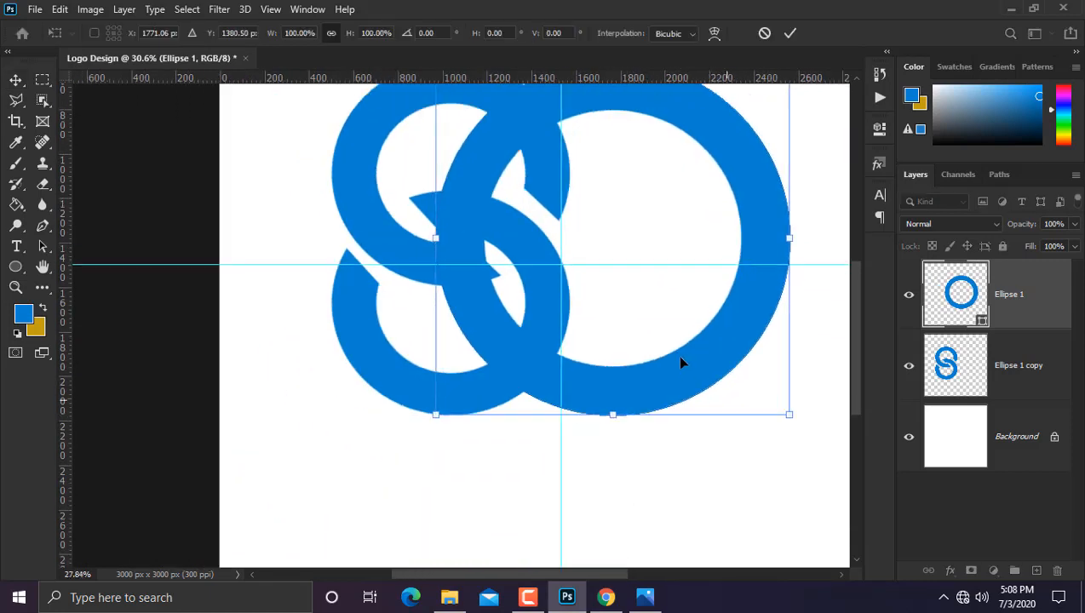
pyautogui.moveTo(679, 358); pyautogui.dragTo(645, 415)
pyautogui.press('Return')
# Rasterize the large ring's shape layer.
pyautogui.scroll(2, 733, 393)
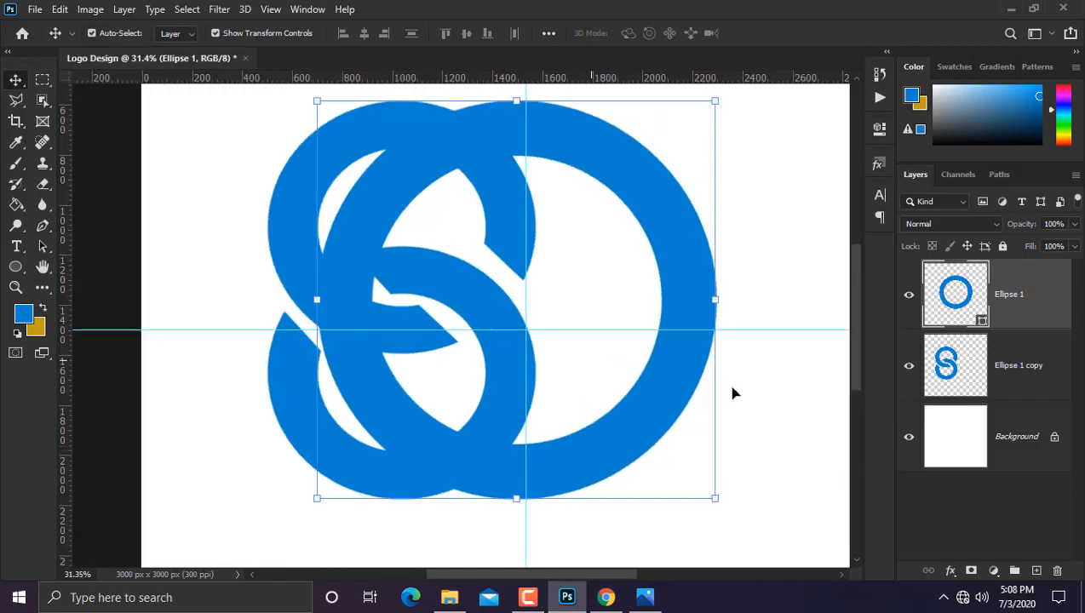
pyautogui.rightClick(1066, 303)
pyautogui.click(779, 323)
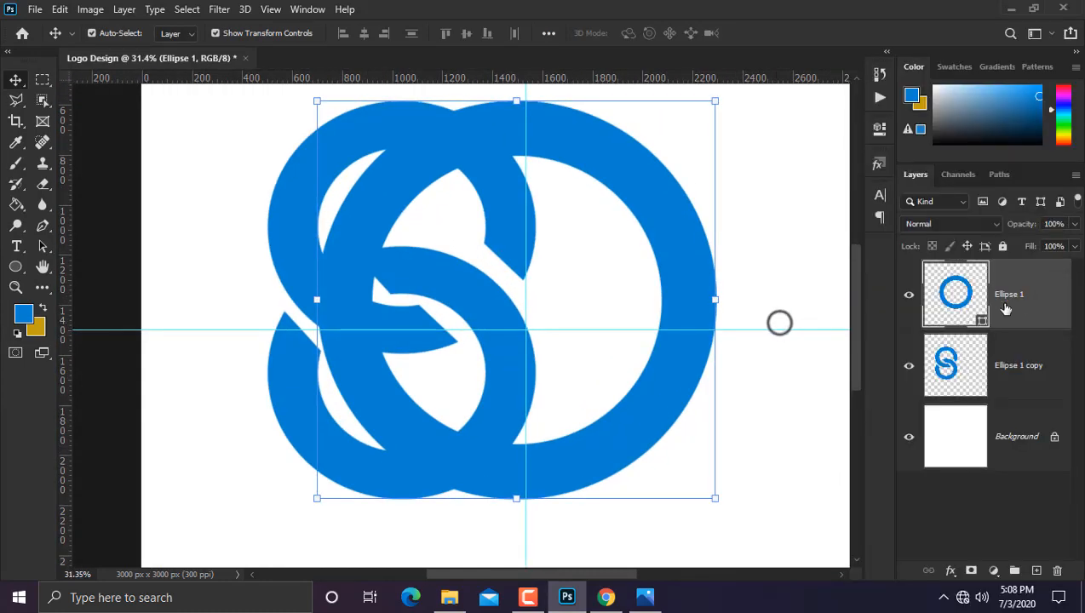
pyautogui.rightClick(1006, 309)
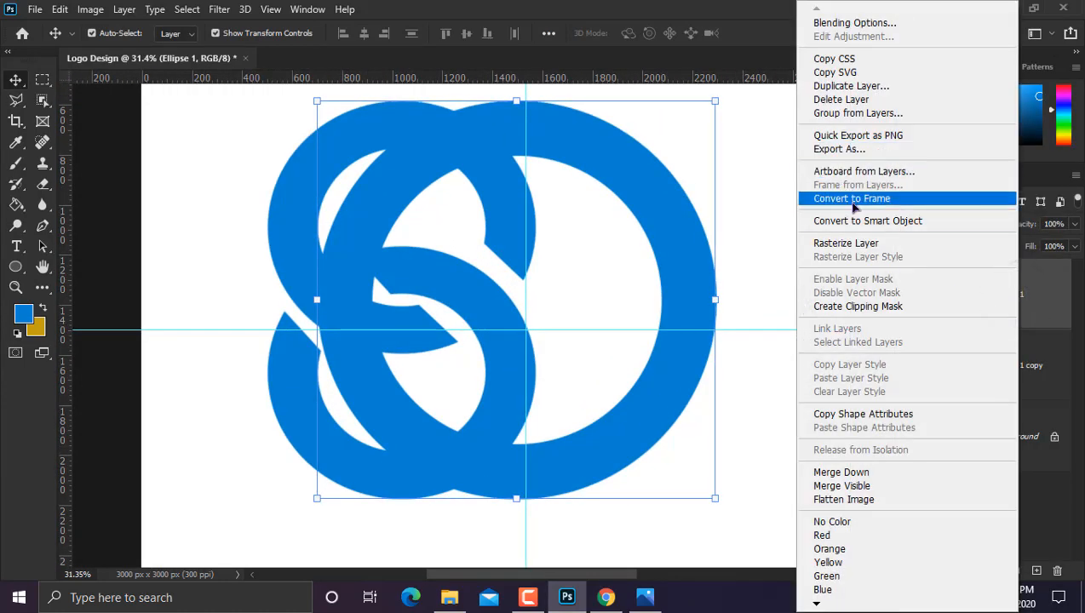
pyautogui.click(845, 243)
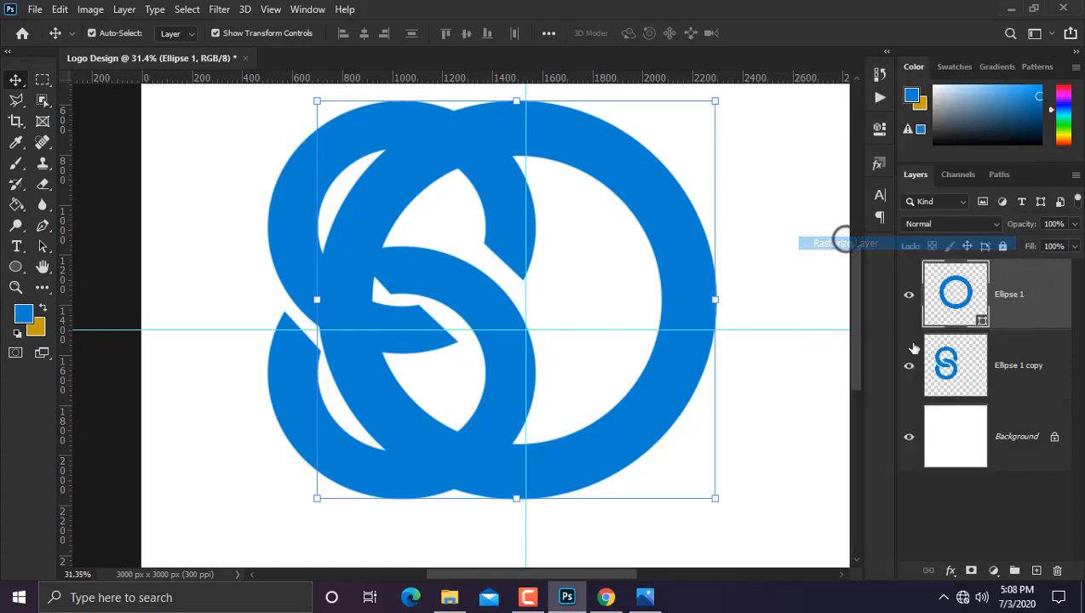
# Load the S shape's outline as a selection, then hide the S layer and leave the ring layer visible.
pyautogui.scroll(-1, 533, 339)
pyautogui.scroll(1, 527, 334)
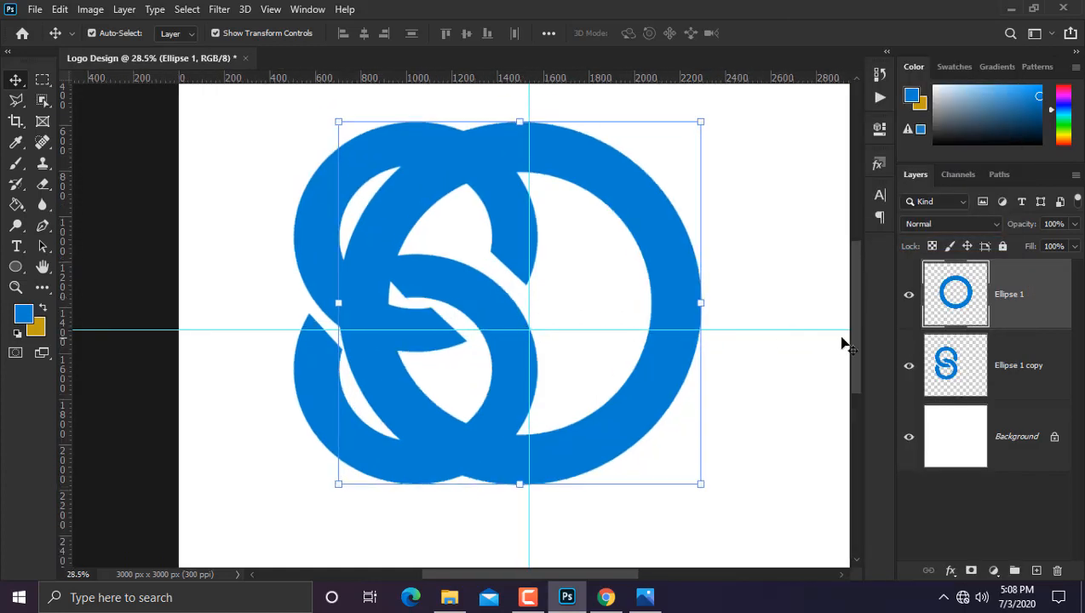
pyautogui.click(994, 372)
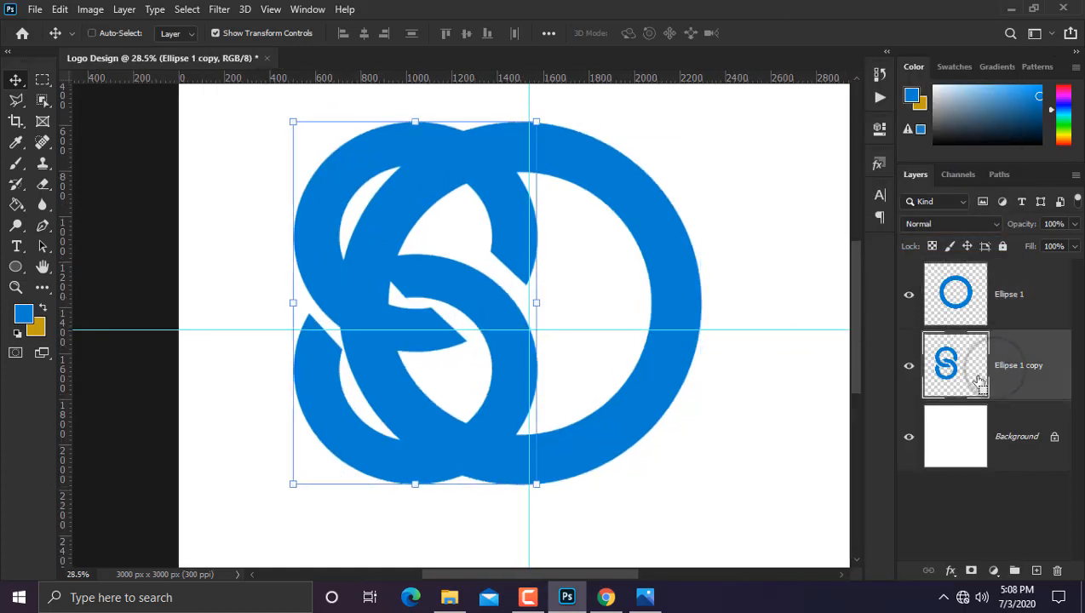
pyautogui.keyDown('ctrl'); pyautogui.click(947, 366); pyautogui.keyUp('ctrl')
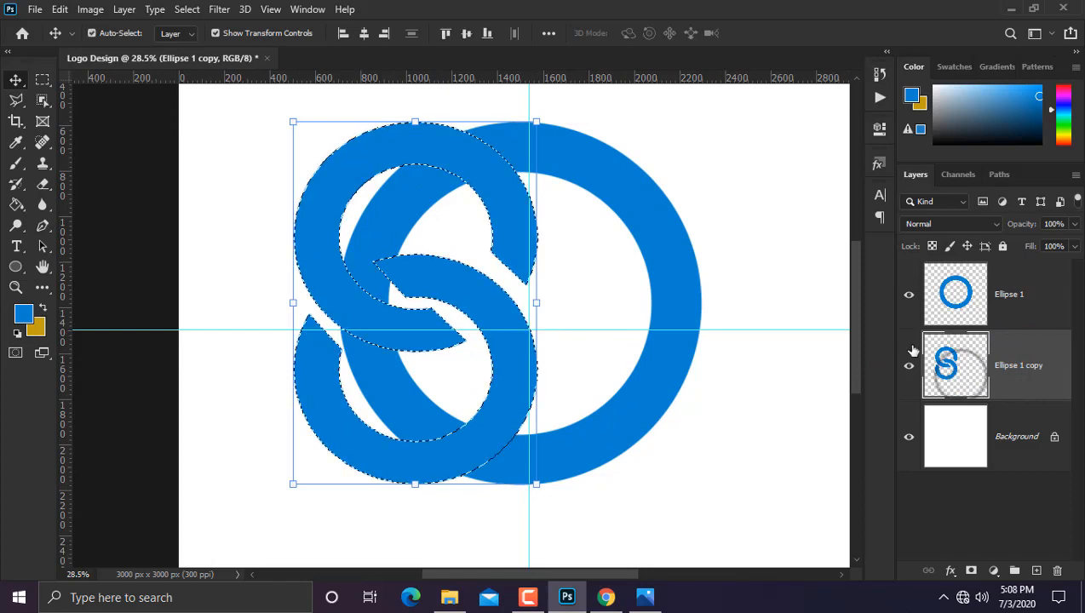
pyautogui.click(909, 294)
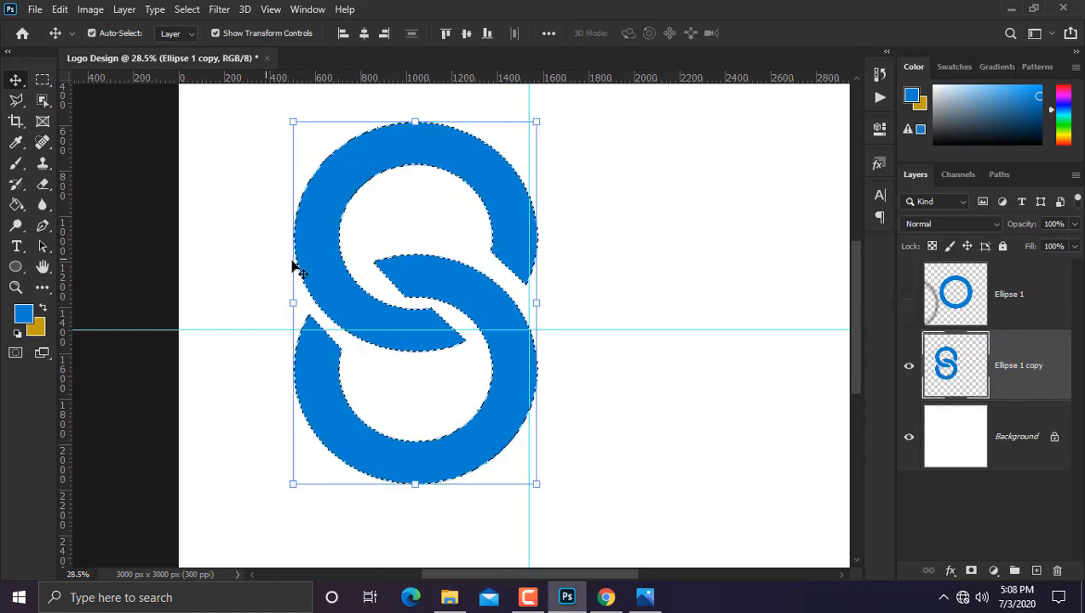
pyautogui.click(908, 365)
pyautogui.click(909, 294)
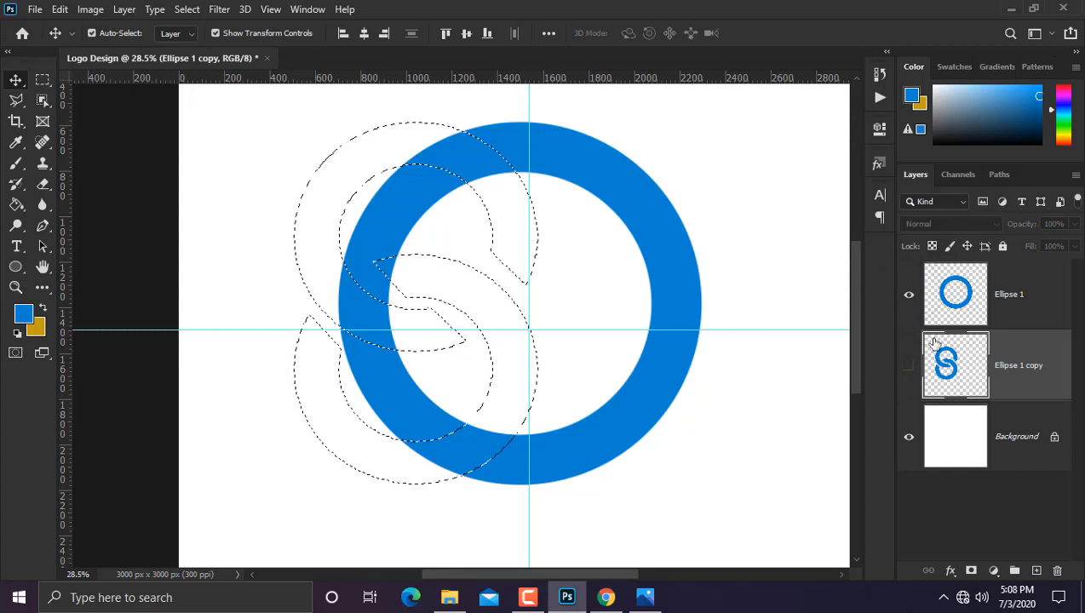
# Delete the selected S-shaped overlap from the large ring's layer and clear the selection.
pyautogui.click(1011, 307)
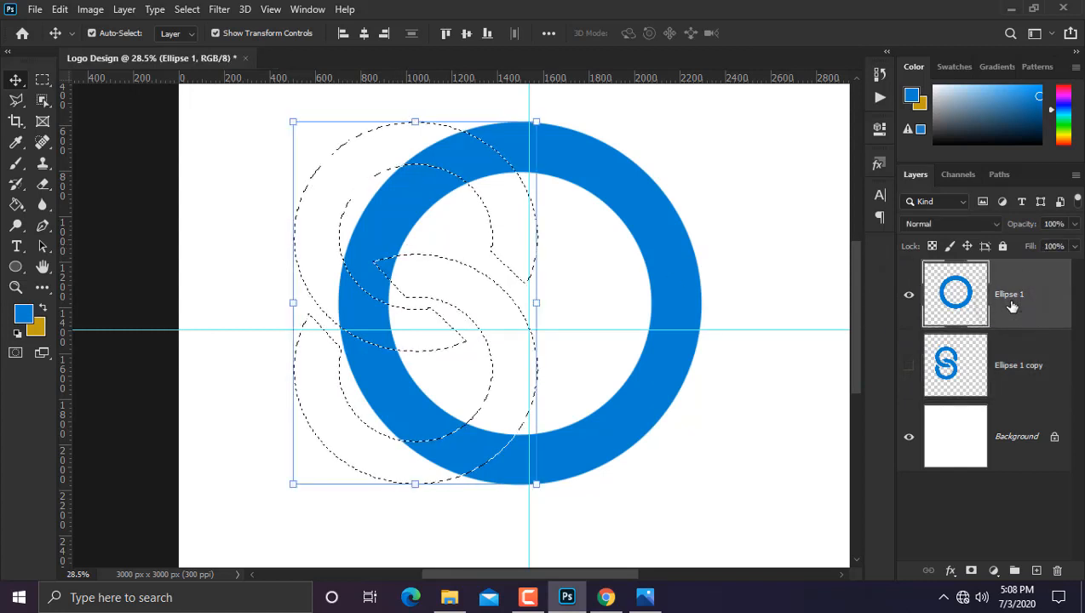
pyautogui.press('Delete')
pyautogui.hotkey('ctrl', 'd')
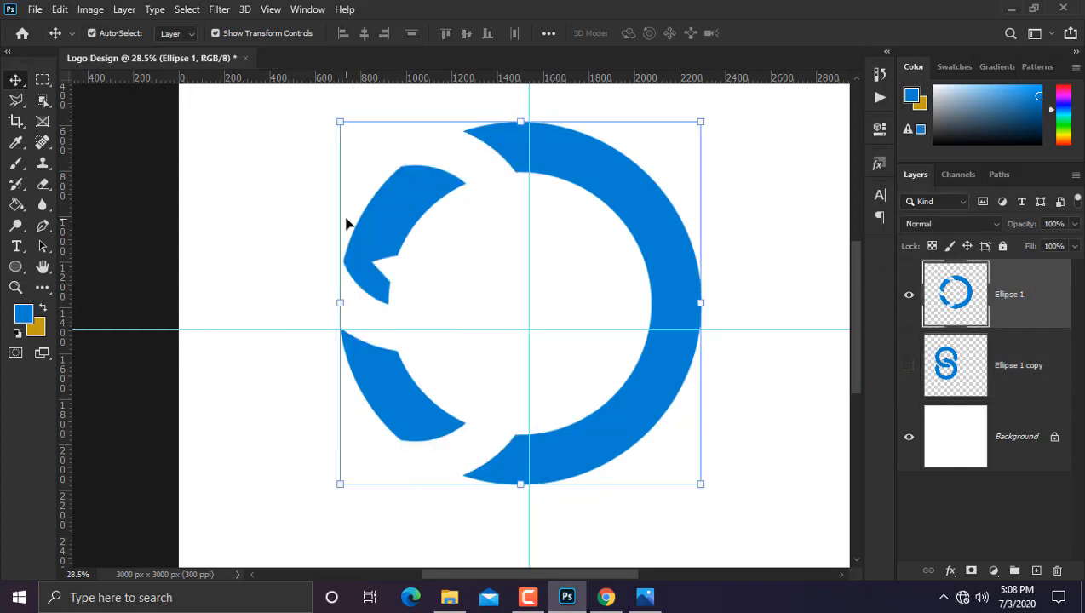
# Outline the leftover ring fragments inside the S area with the Polygonal Lasso, delete them, and clear the selection.
pyautogui.click(14, 103)
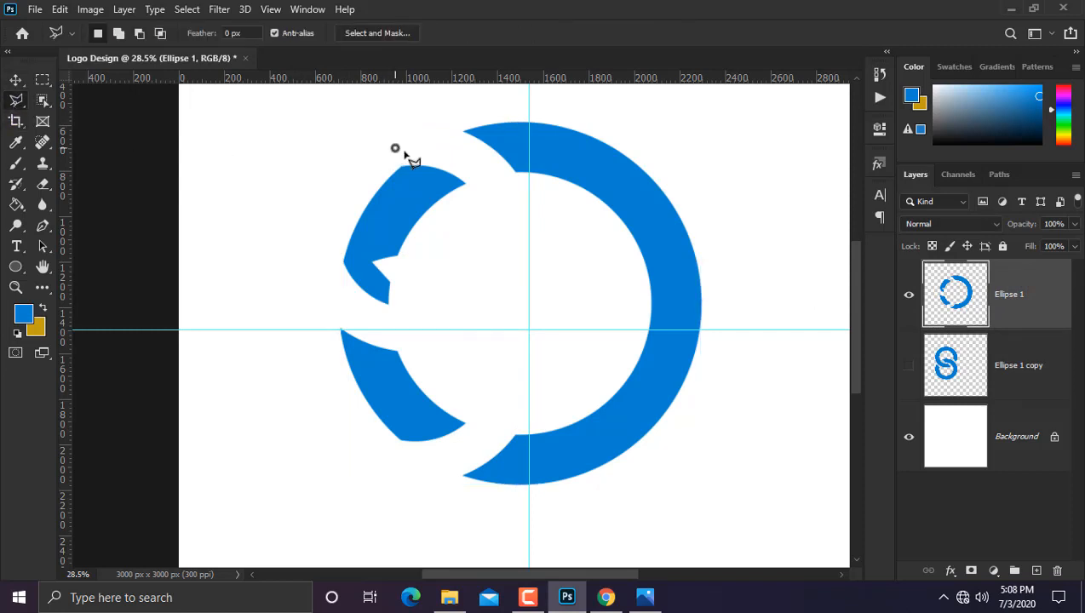
pyautogui.click(485, 177)
pyautogui.click(482, 405)
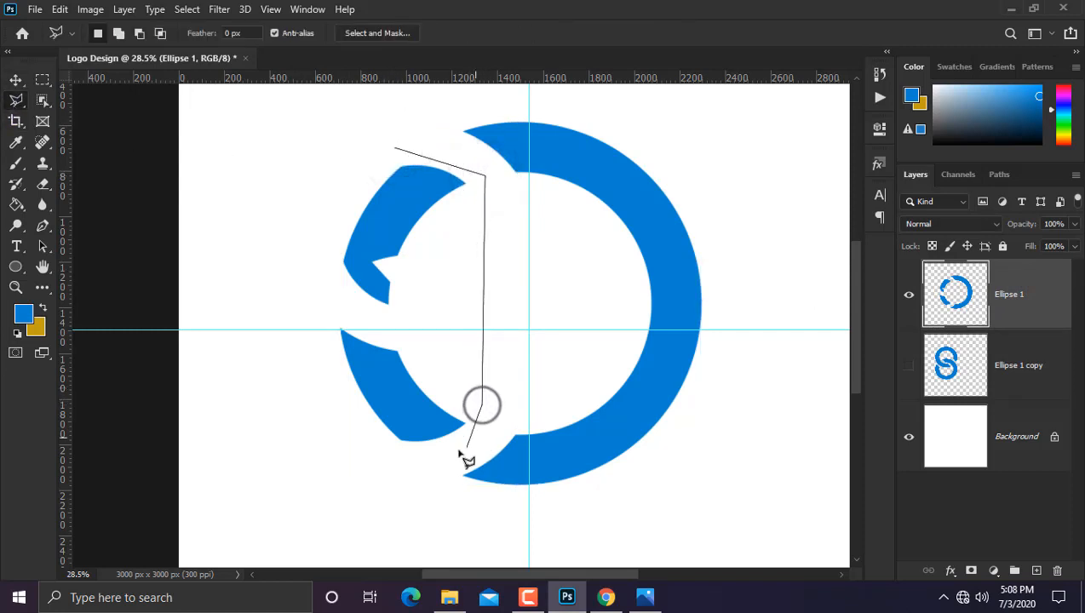
pyautogui.click(460, 451)
pyautogui.click(380, 465)
pyautogui.click(290, 322)
pyautogui.click(294, 224)
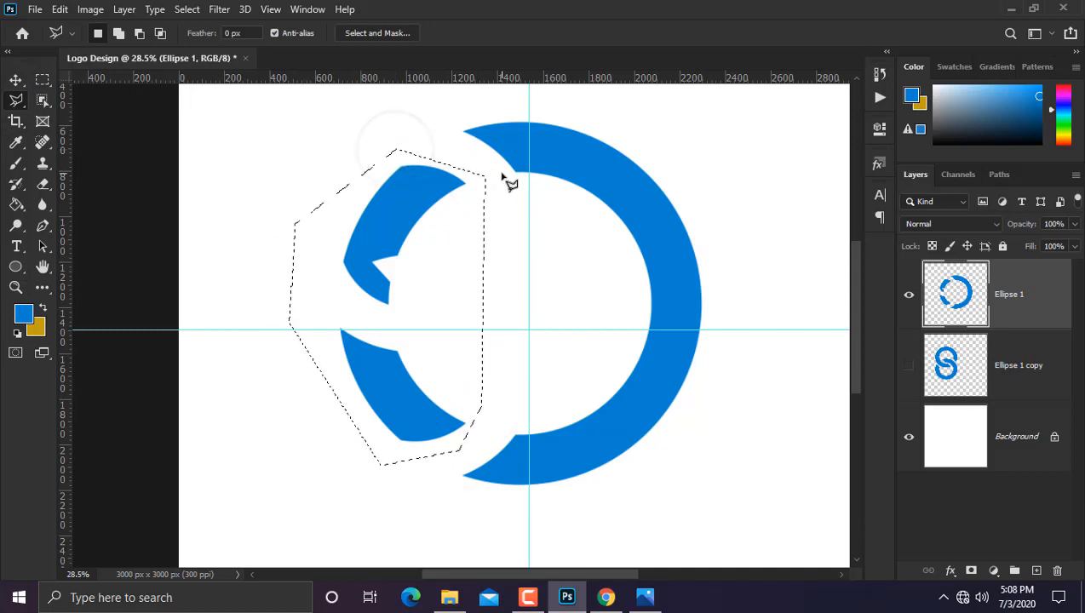
pyautogui.press('Delete')
pyautogui.hotkey('ctrl', 'd')
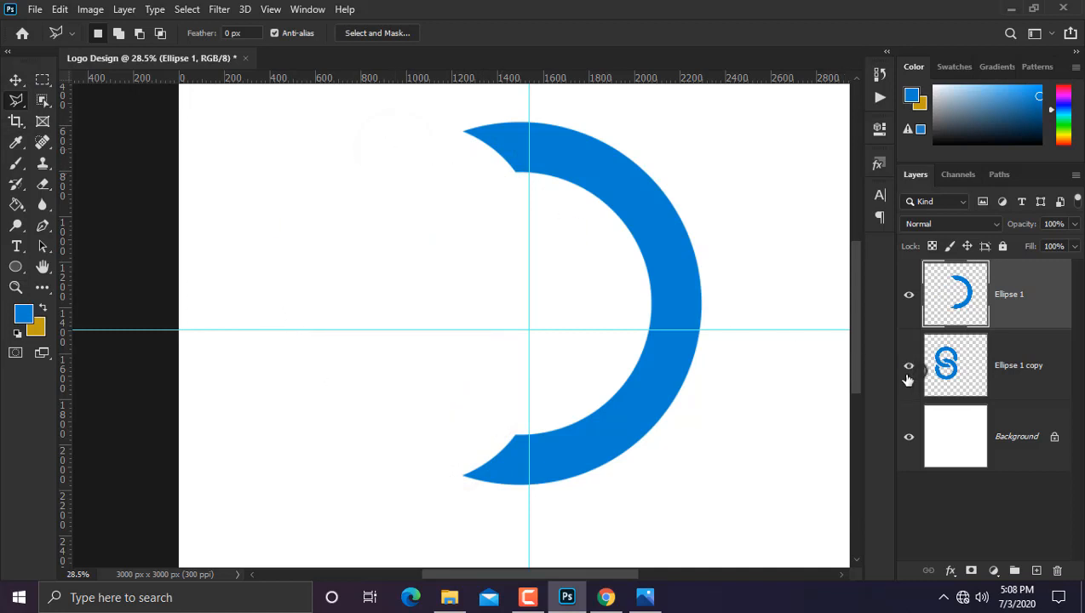
# Show the S layer again beside the trimmed ring and turn off the transform controls.
pyautogui.click(909, 368)
pyautogui.scroll(2, 460, 135)
pyautogui.scroll(-2, 347, 148)
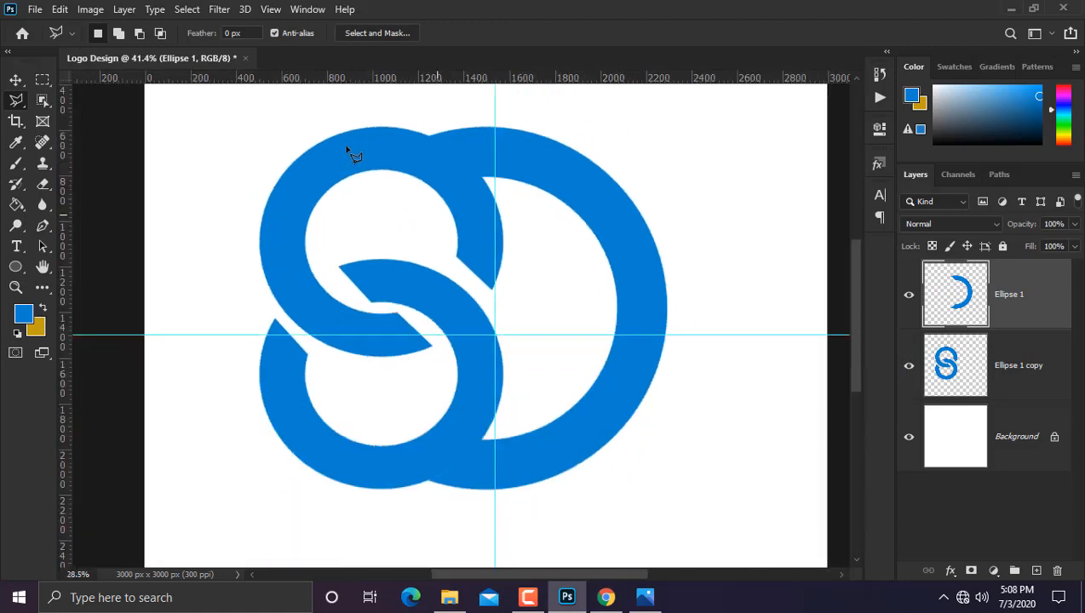
pyautogui.click(15, 79)
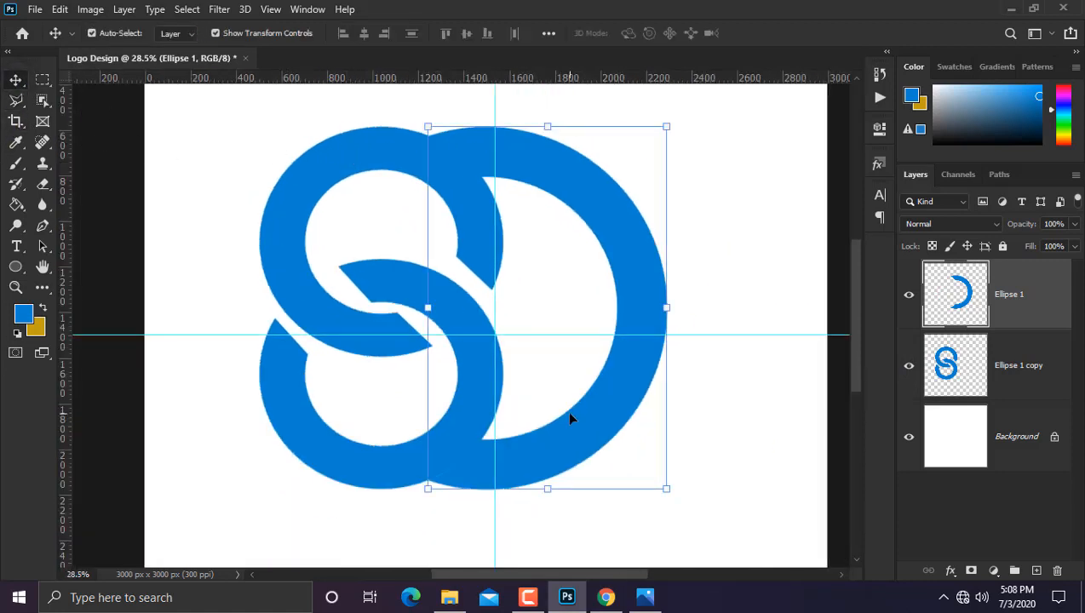
pyautogui.click(283, 36)
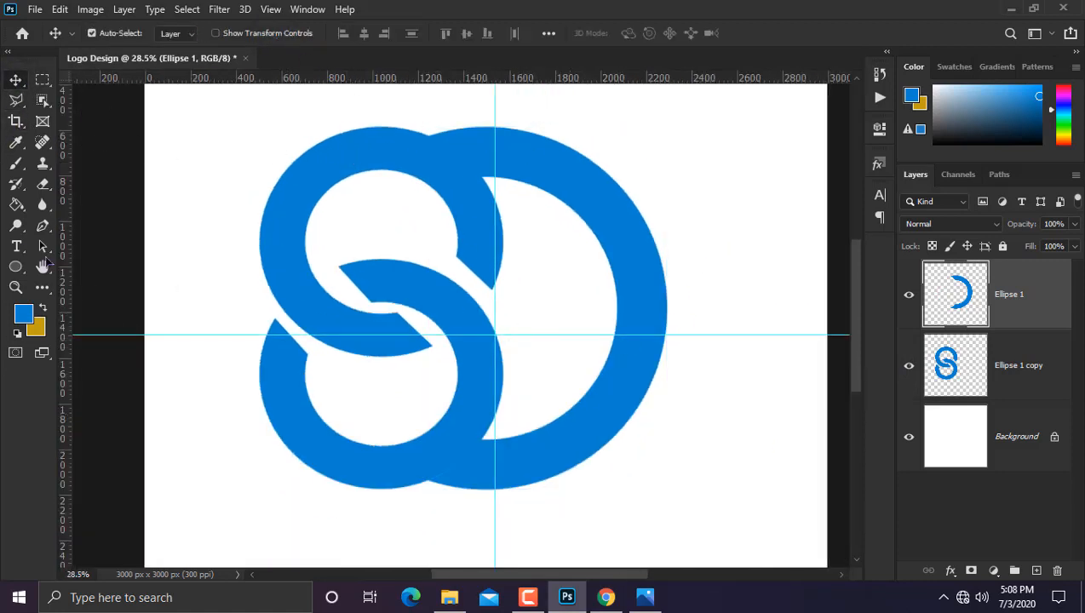
# Draw a vertical rectangle shape about 223 by 947 px beside the large ring's lower right side.
pyautogui.click(14, 274)
pyautogui.click(102, 292)
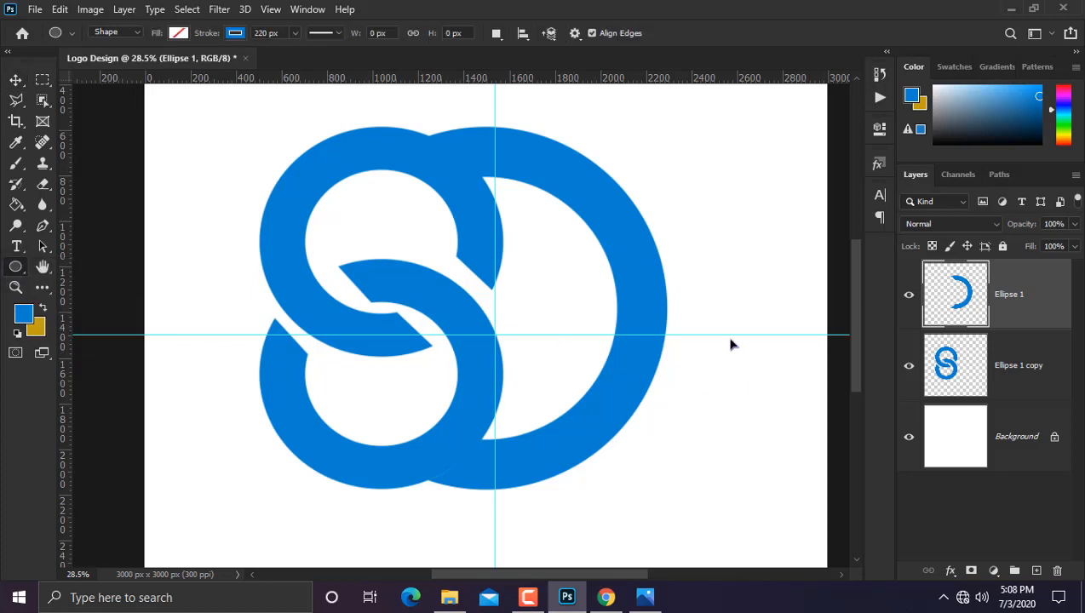
pyautogui.moveTo(692, 336); pyautogui.dragTo(742, 550)
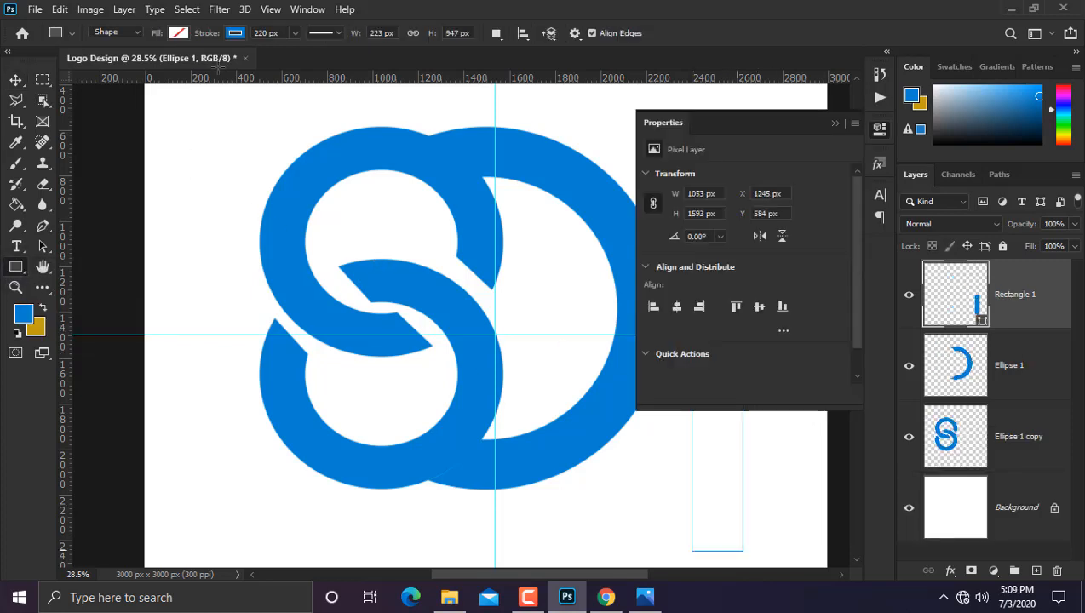
# Remove the rectangle's stroke, fill it with the recently used blue, and close its shape properties.
pyautogui.click(236, 32)
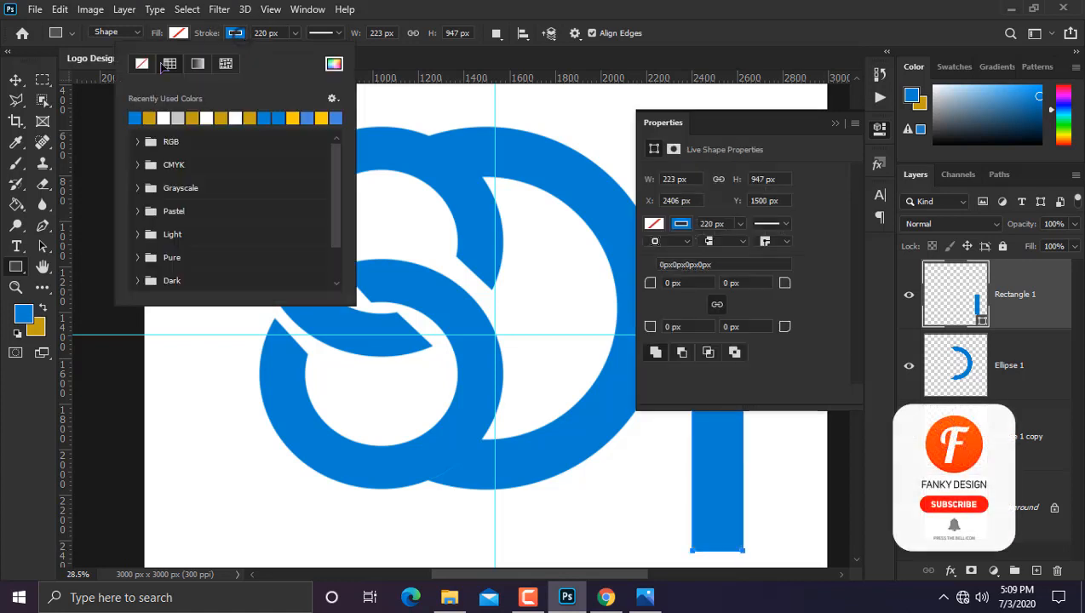
pyautogui.click(143, 65)
pyautogui.click(178, 34)
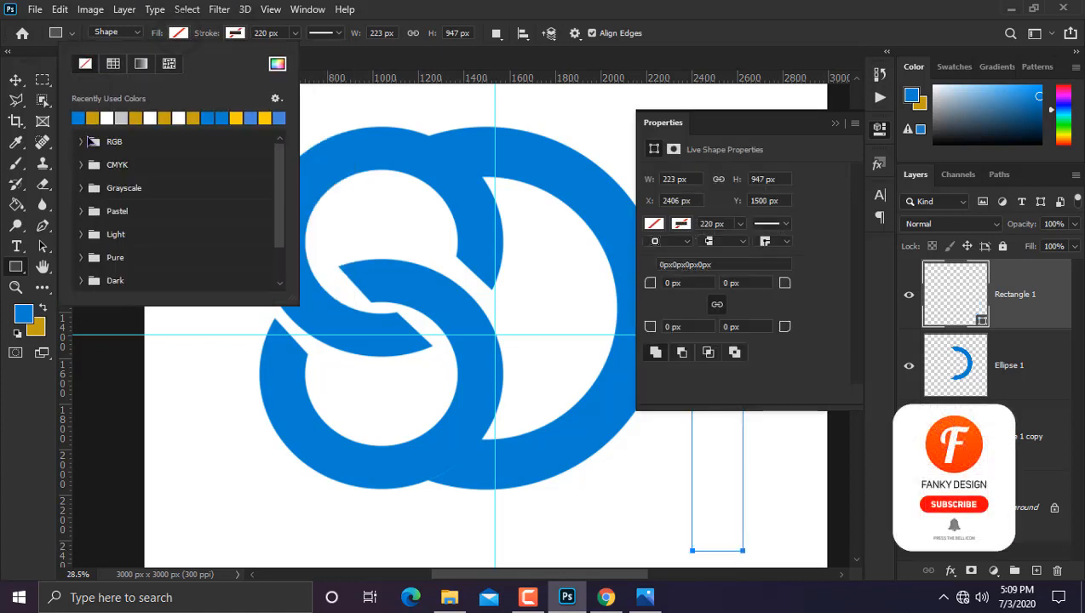
pyautogui.click(78, 118)
pyautogui.press('Return')
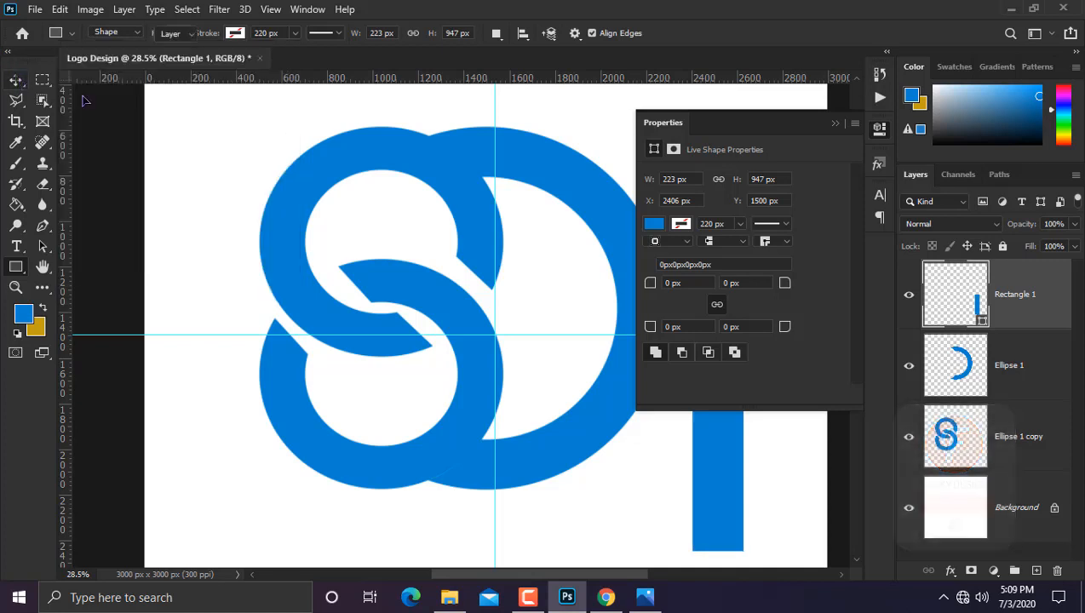
pyautogui.press('v')
pyautogui.click(836, 125)
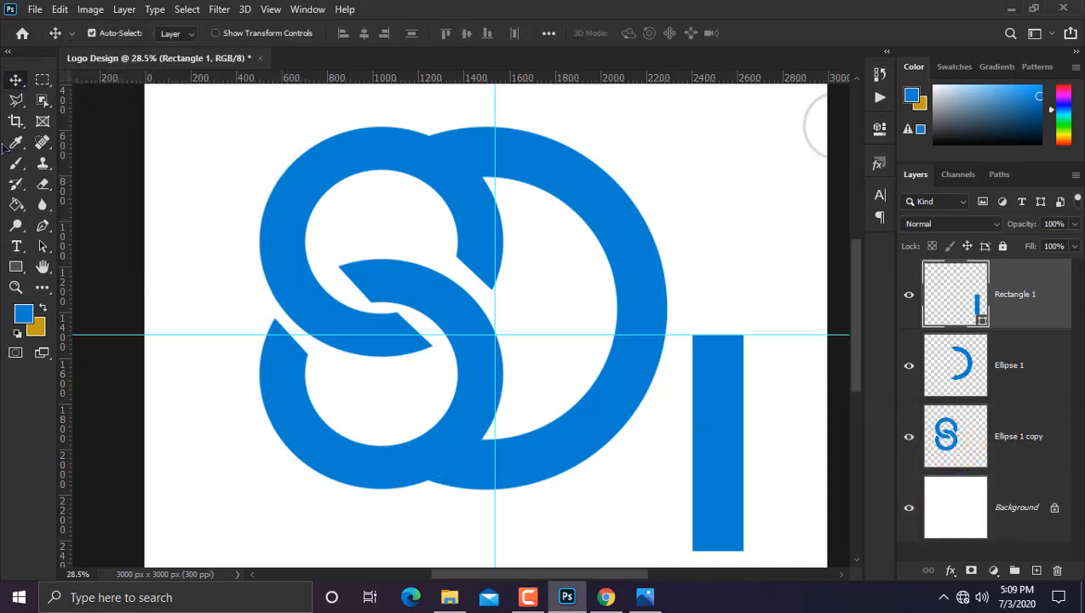
# Scale the rectangle to about 78% width and 67% height, rotate it -45°, and place it across the ring's lower right as a Q tail.
pyautogui.click(247, 34)
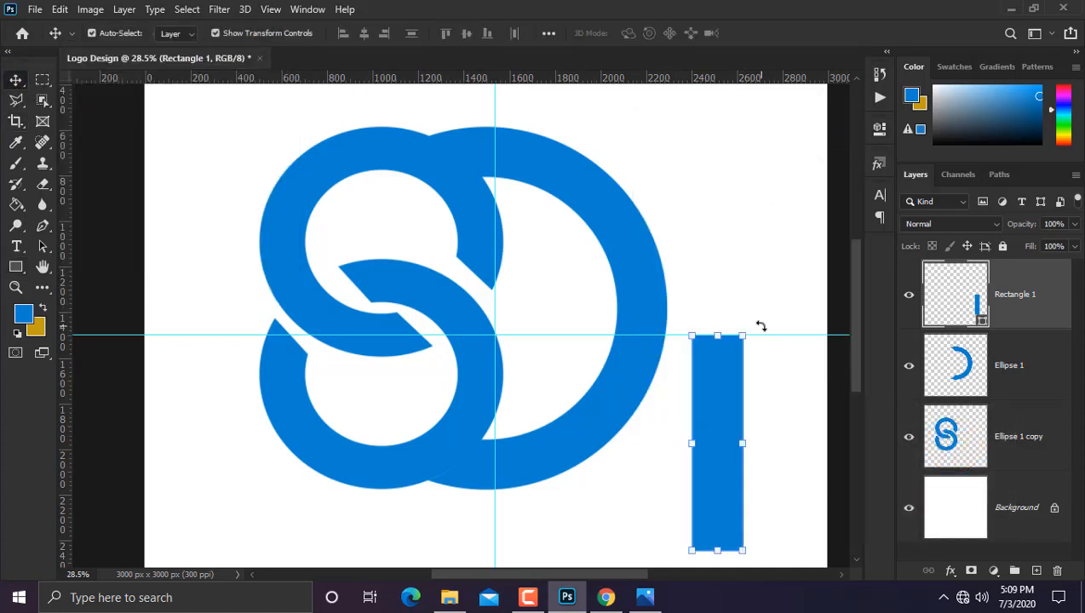
pyautogui.moveTo(715, 337); pyautogui.dragTo(716, 407)
pyautogui.moveTo(743, 478); pyautogui.dragTo(732, 478)
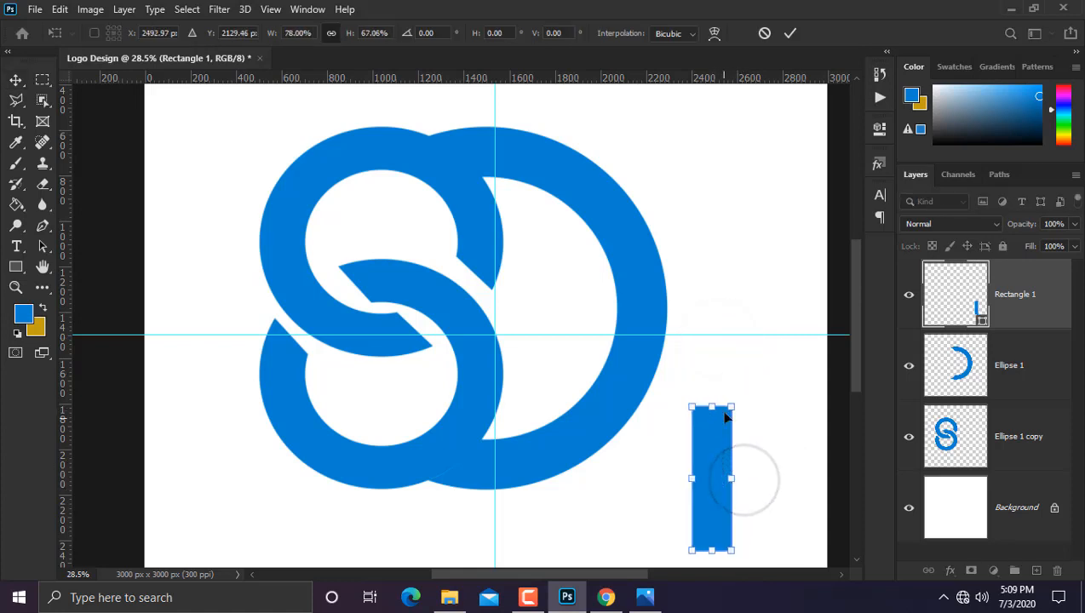
pyautogui.moveTo(741, 383); pyautogui.dragTo(672, 380)
pyautogui.moveTo(690, 456); pyautogui.dragTo(570, 426)
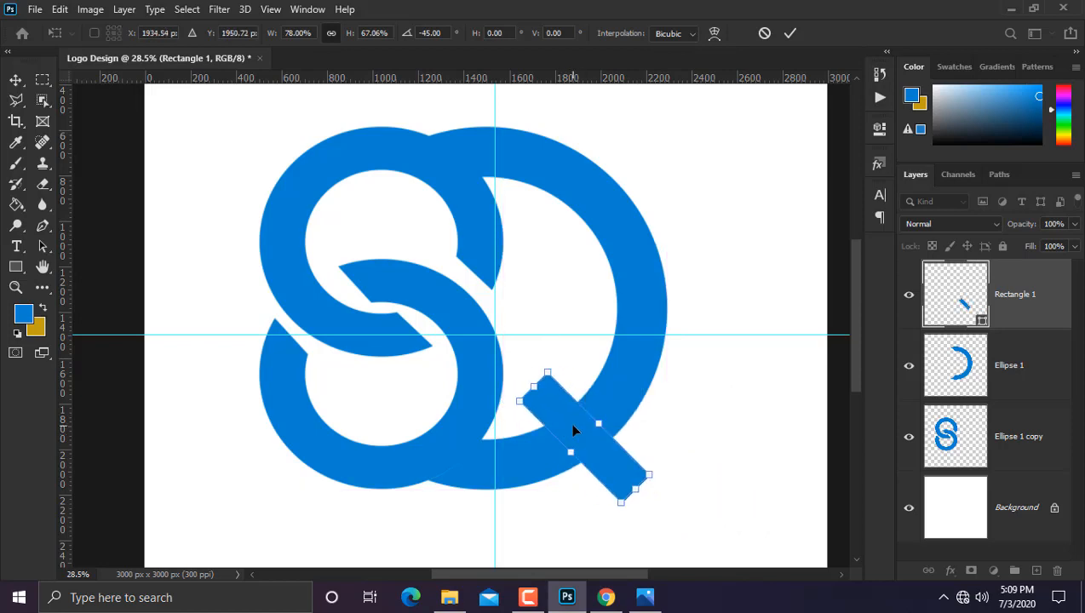
pyautogui.press('Return')
# Rasterize the tail layer and shift the tail up and right, level with the ring's right and lower edges.
pyautogui.rightClick(1031, 307)
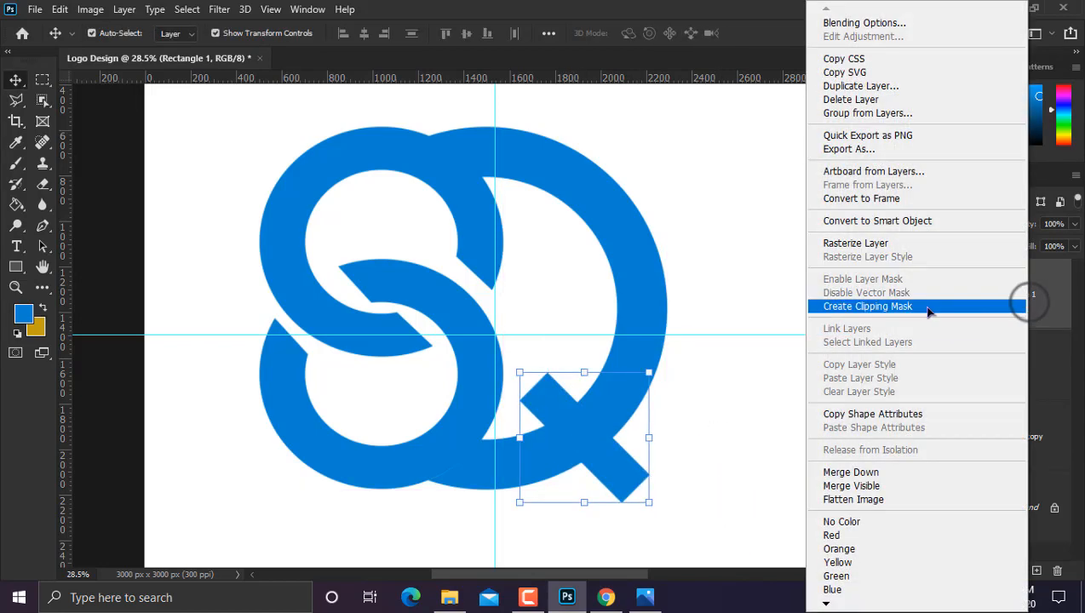
pyautogui.click(1005, 246)
pyautogui.click(1010, 373)
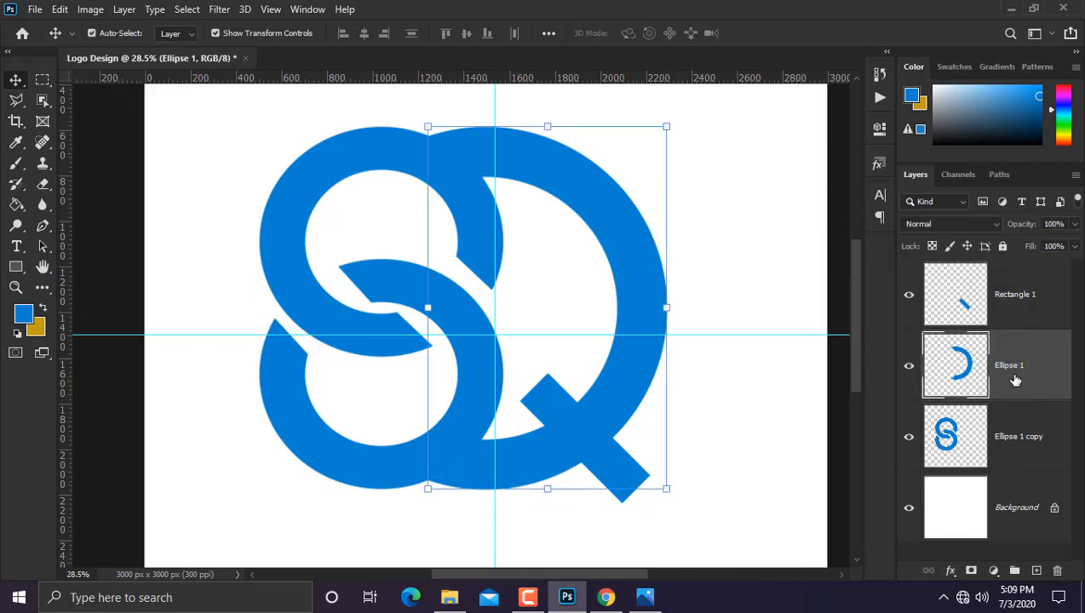
pyautogui.click(1017, 309)
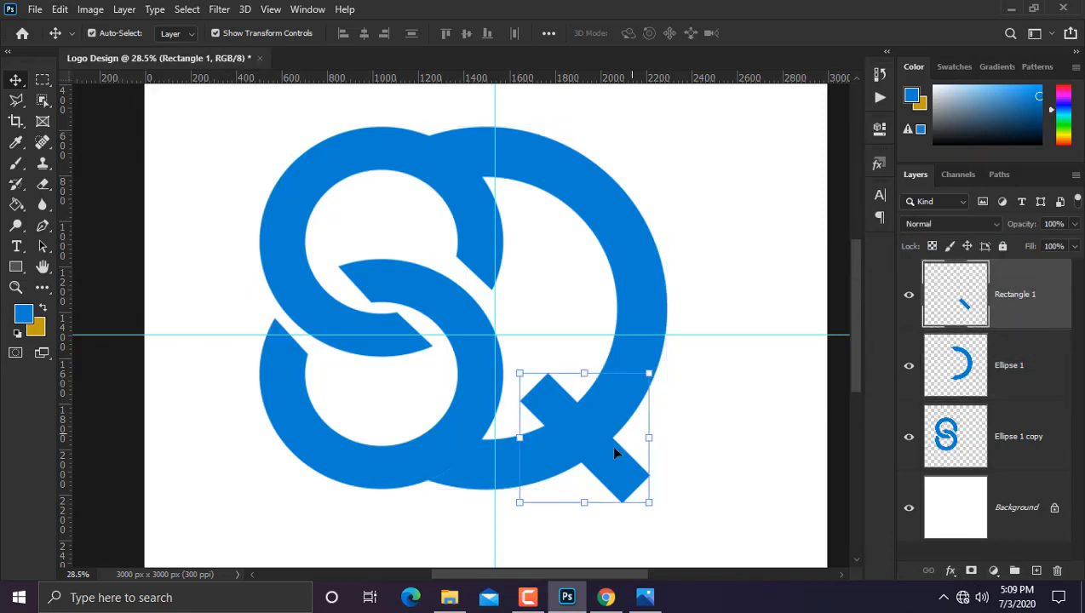
pyautogui.moveTo(614, 448); pyautogui.dragTo(632, 434)
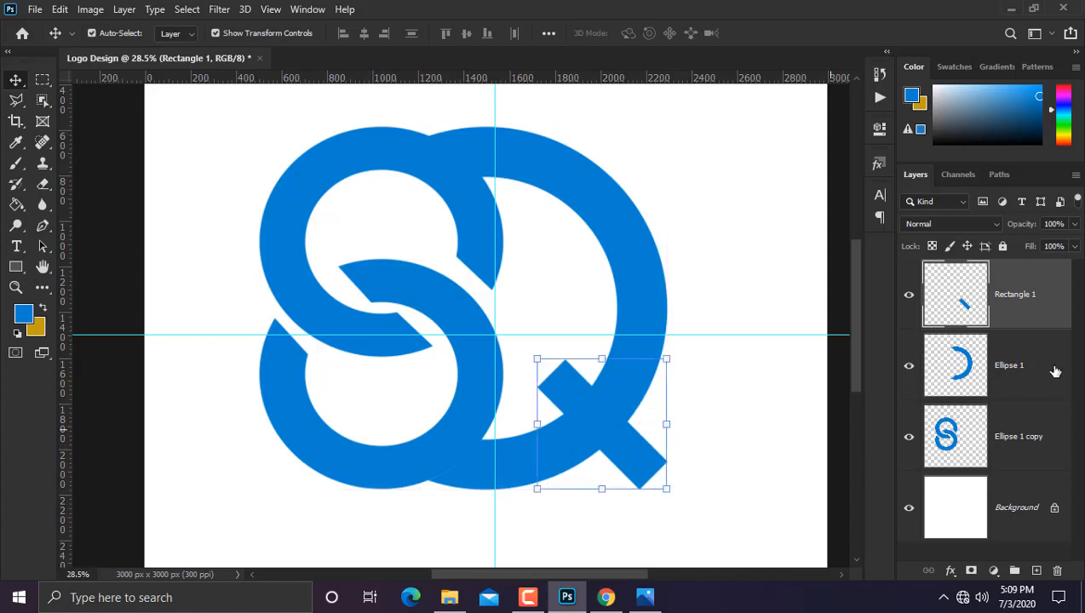
# Cut the tail's outline out of the ring layer, offset the tail down-left to open a gap above it, and turn off transform controls.
pyautogui.click(1017, 387)
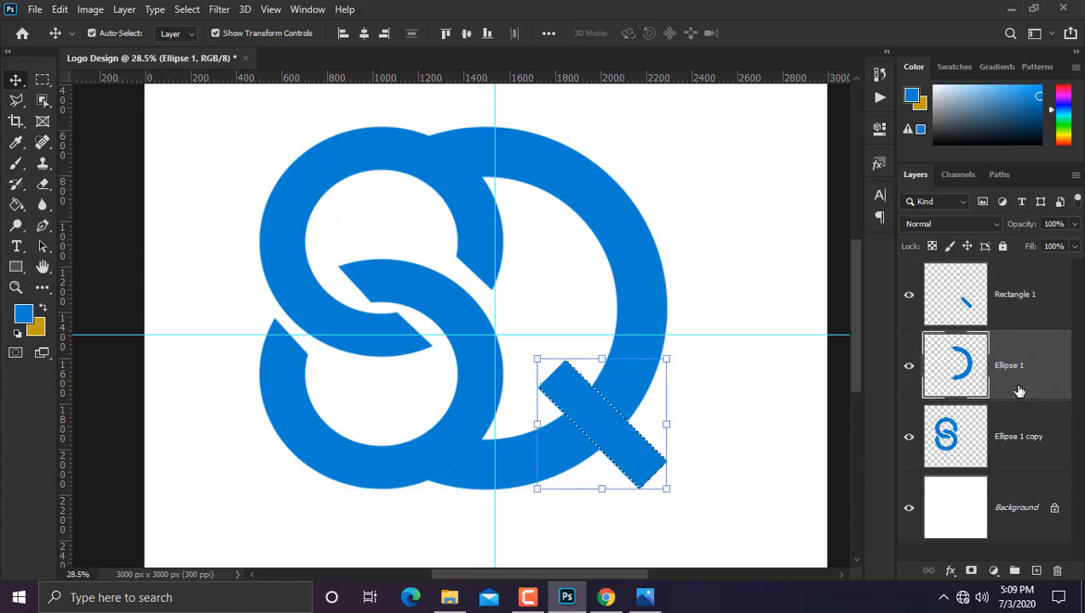
pyautogui.scroll(1, 762, 358)
pyautogui.click(1015, 310)
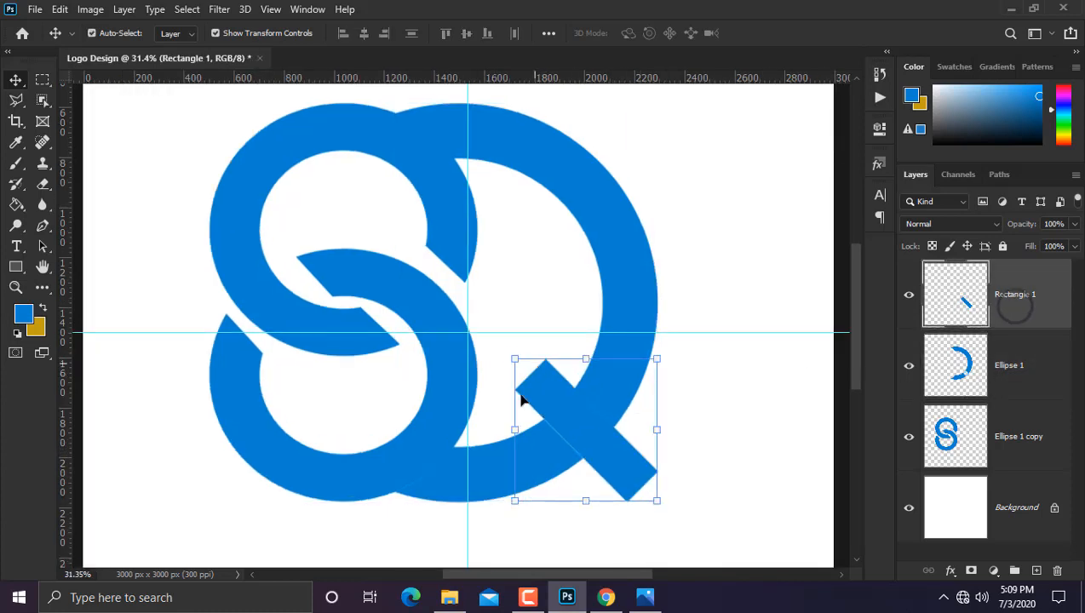
pyautogui.moveTo(577, 439); pyautogui.dragTo(572, 452)
pyautogui.scroll(-3, 728, 494)
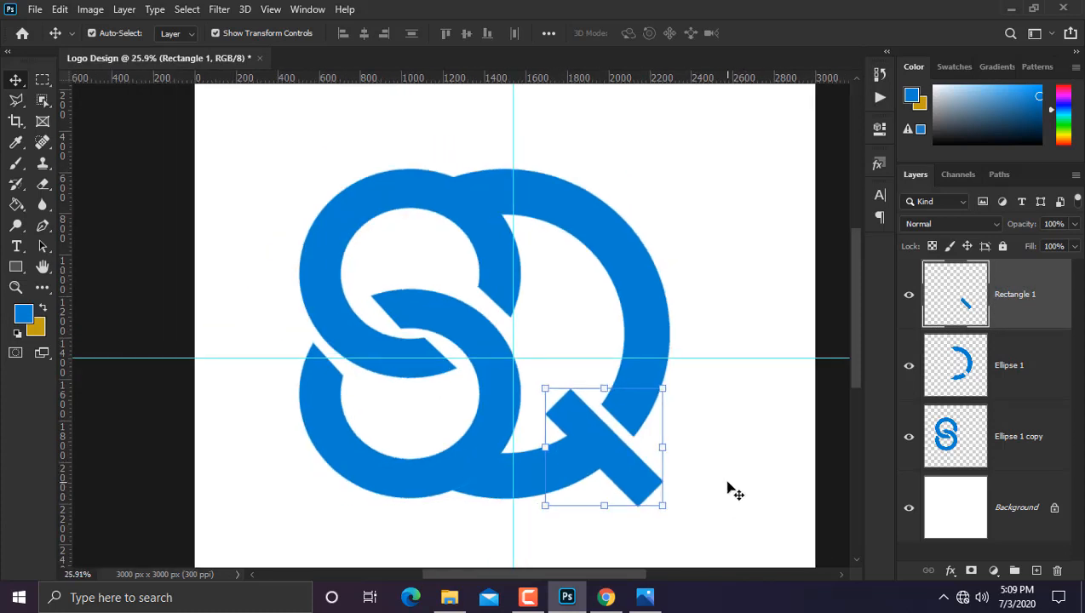
pyautogui.click(279, 33)
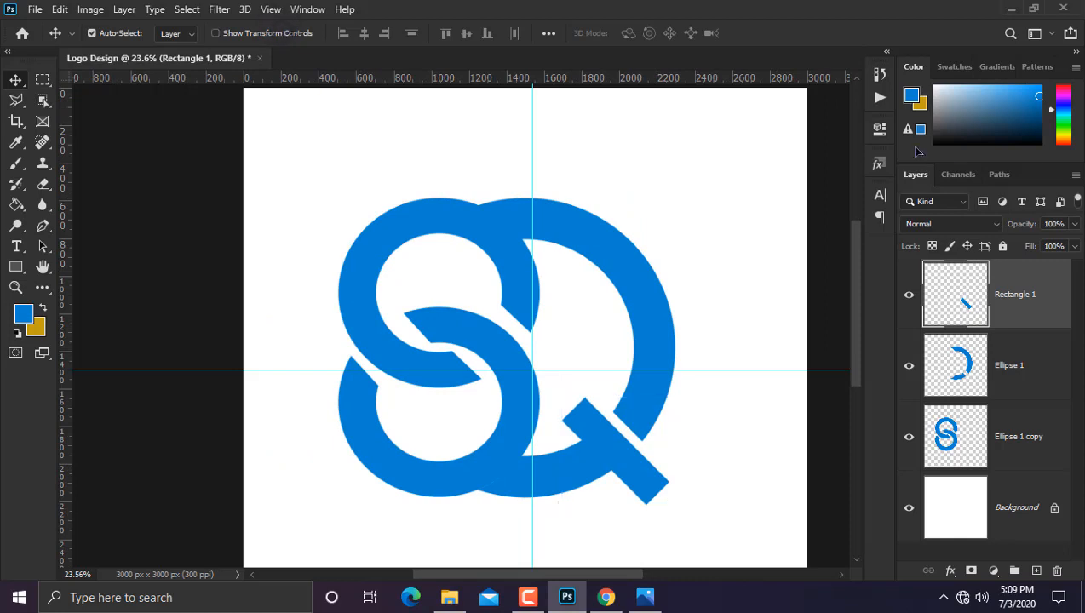
# Group the tail, ring and S layers, duplicate the group, and merge the copy into a single layer.
pyautogui.keyDown('shift'); pyautogui.click(1030, 426); pyautogui.keyUp('shift')
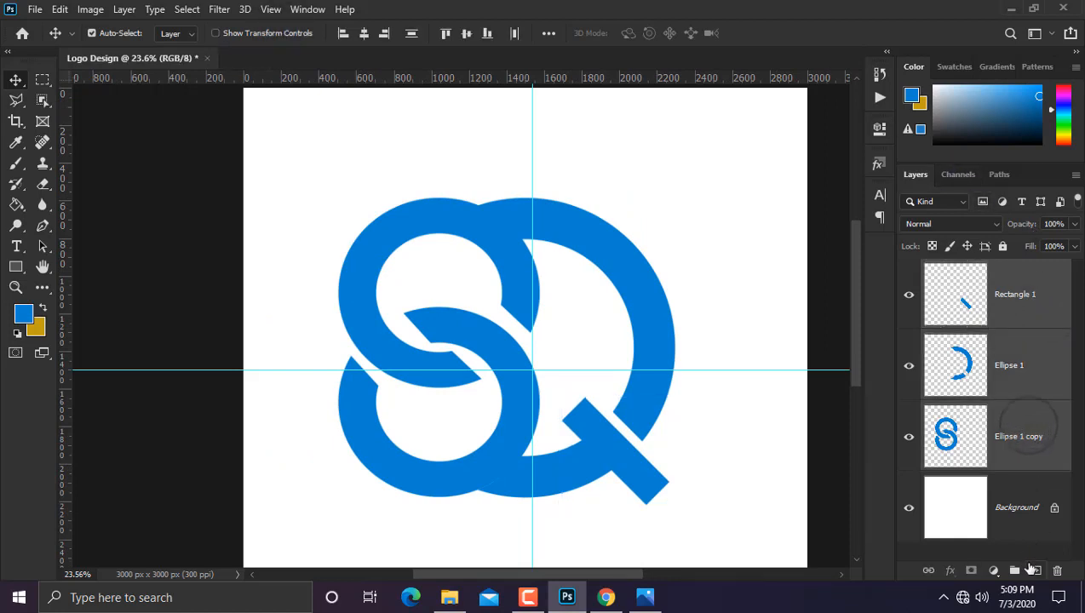
pyautogui.click(1016, 569)
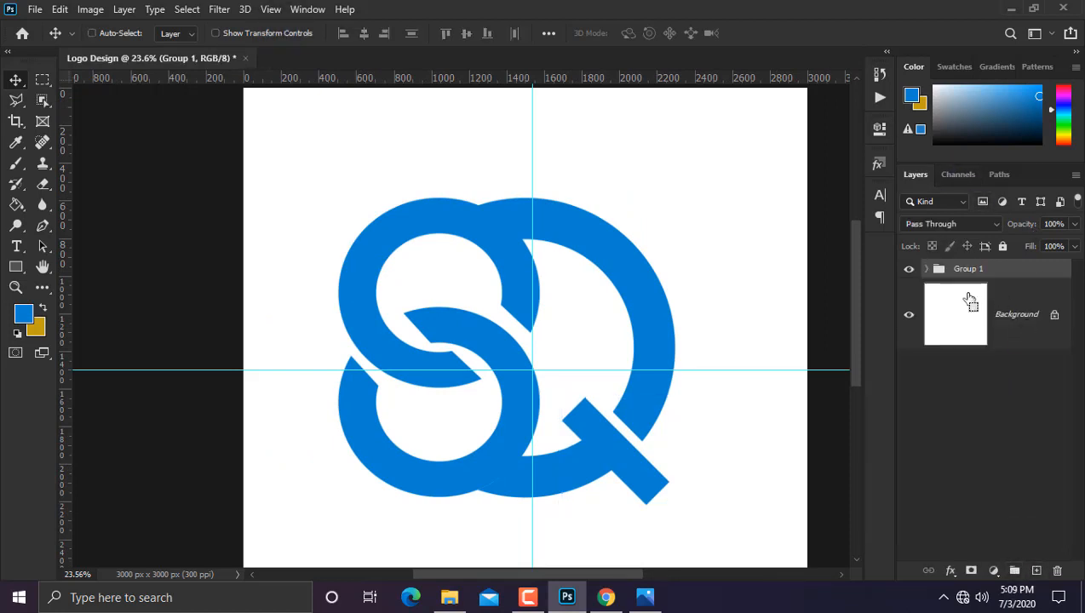
pyautogui.moveTo(969, 300); pyautogui.dragTo(968, 298)
pyautogui.hotkey('ctrl', 'e')
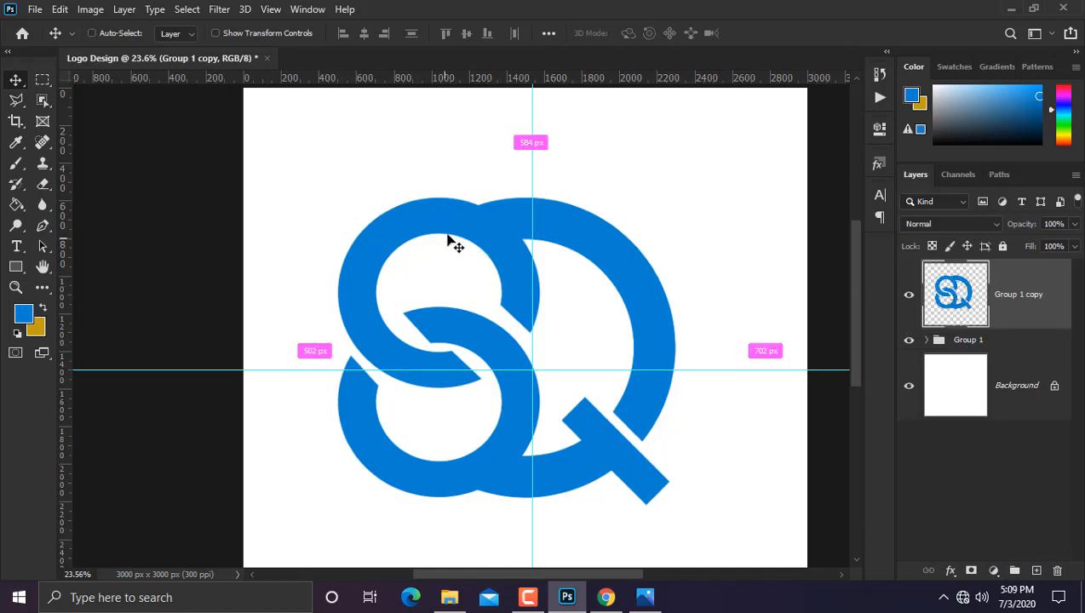
# Move the merged logo copy aside to the lower right and hide the original group.
pyautogui.hotkey('ctrl', 't')
pyautogui.scroll(-2, 615, 281)
pyautogui.moveTo(550, 304); pyautogui.dragTo(708, 352)
pyautogui.hotkey('ctrl', 'z')
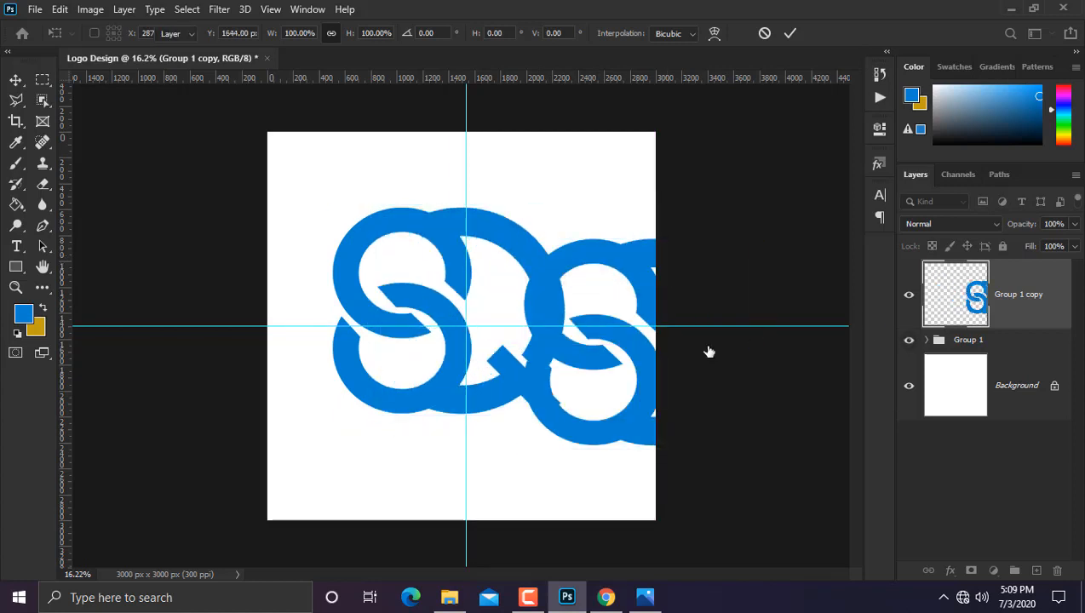
pyautogui.press('Return')
pyautogui.click(909, 340)
# Move the merged logo back onto the canvas and center it horizontally and vertically on the whole canvas.
pyautogui.moveTo(553, 296); pyautogui.dragTo(369, 273)
pyautogui.hotkey('ctrl', 'a')
pyautogui.click(364, 32)
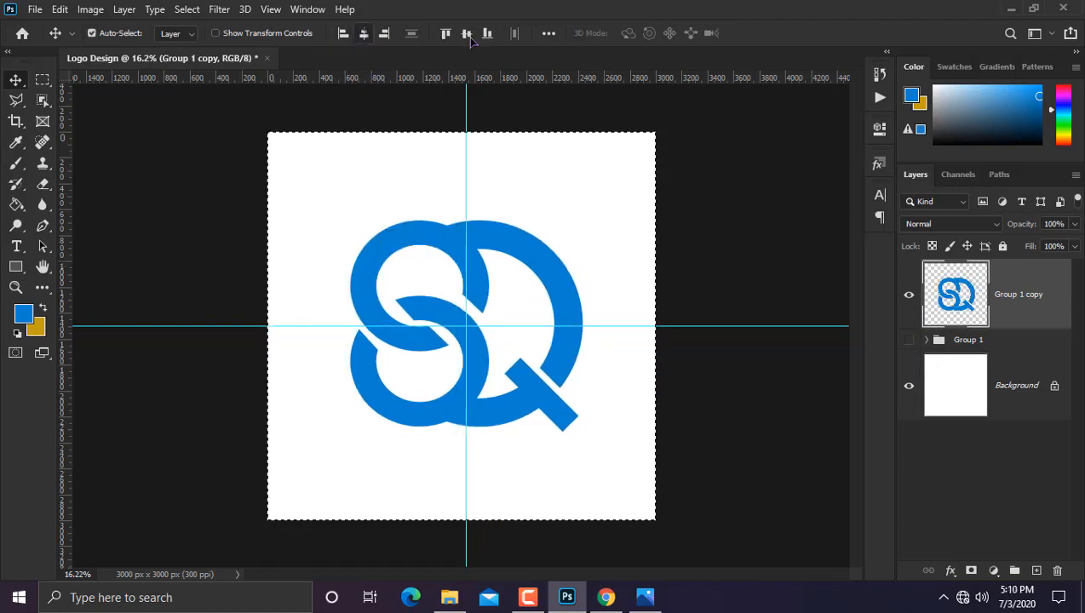
pyautogui.hotkey('ctrl', 'd')
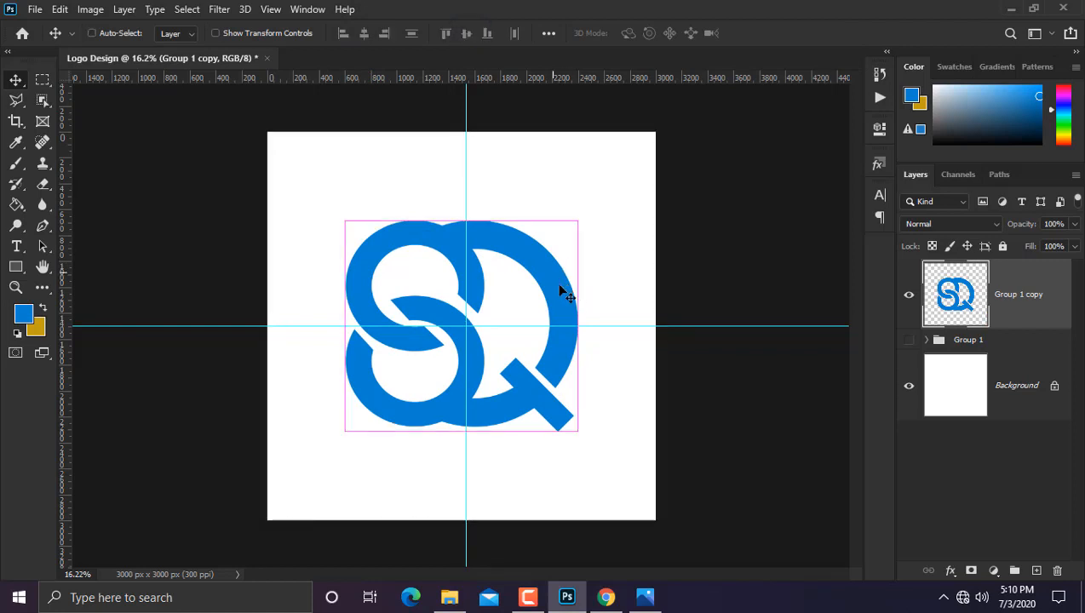
# Free-transform the merged logo to narrow it from the right and slightly reduce its height from the upper edge.
pyautogui.hotkey('ctrl', 't')
pyautogui.moveTo(583, 330); pyautogui.dragTo(566, 329)
pyautogui.moveTo(455, 221); pyautogui.dragTo(454, 225)
pyautogui.press('Return')
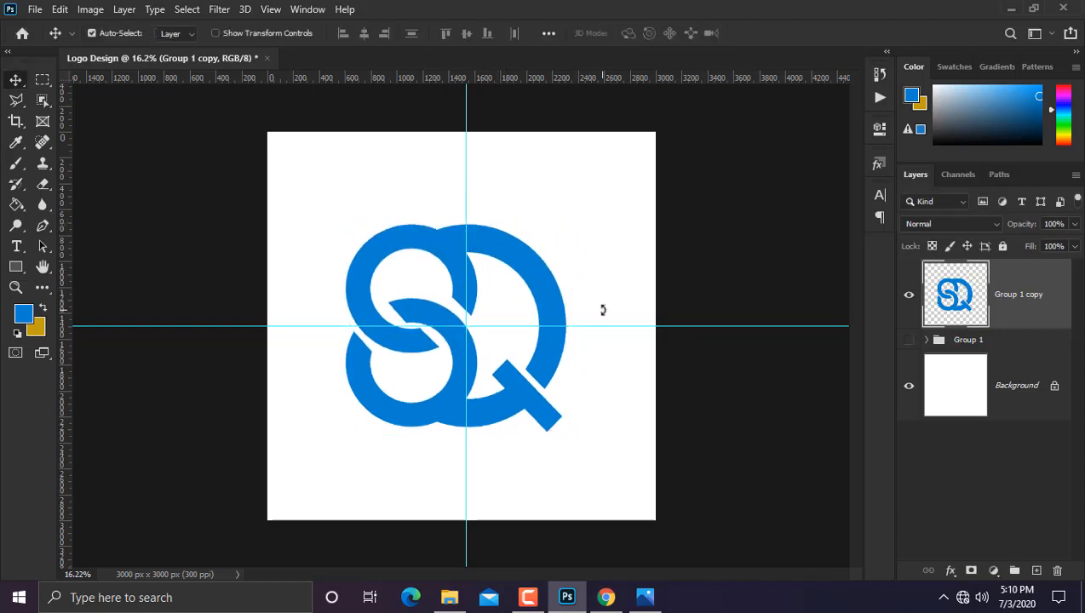
# Shift the resized logo slightly right, align it to the center of the whole canvas, and clear the selection.
pyautogui.moveTo(553, 313); pyautogui.dragTo(559, 313)
pyautogui.hotkey('ctrl', 'a')
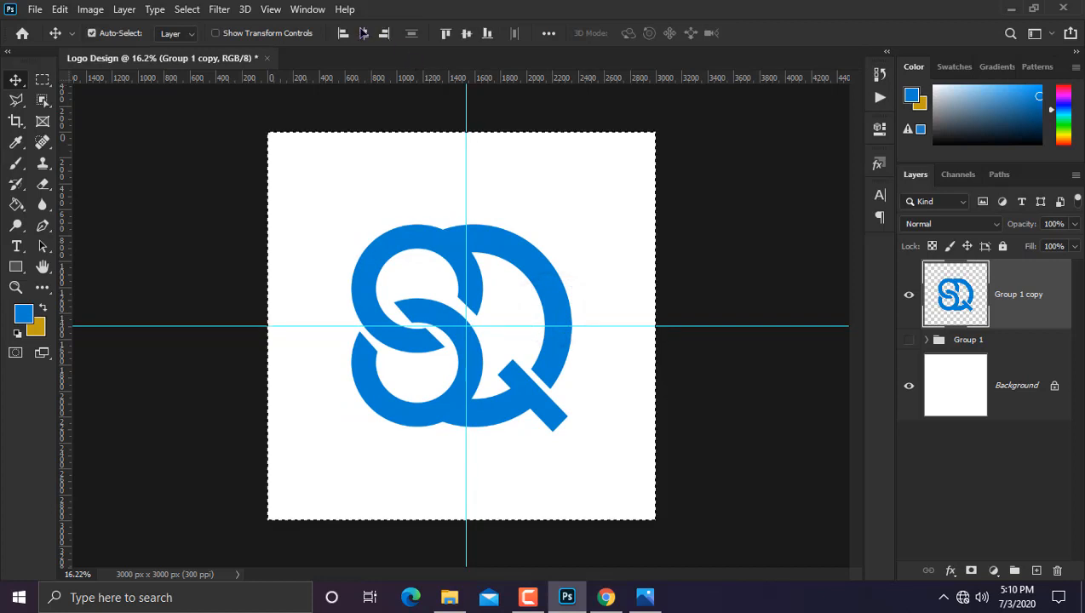
pyautogui.click(466, 34)
pyautogui.hotkey('ctrl', 'd')
pyautogui.scroll(2, 492, 358)
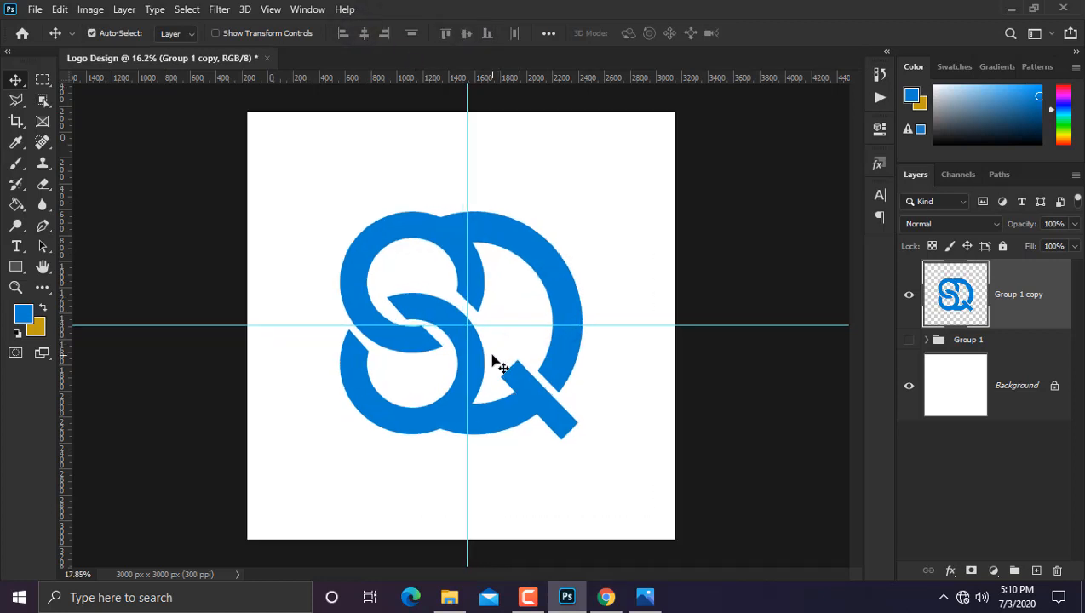
# Remove the horizontal and vertical guides from the canvas.
pyautogui.moveTo(473, 328); pyautogui.dragTo(493, 13)
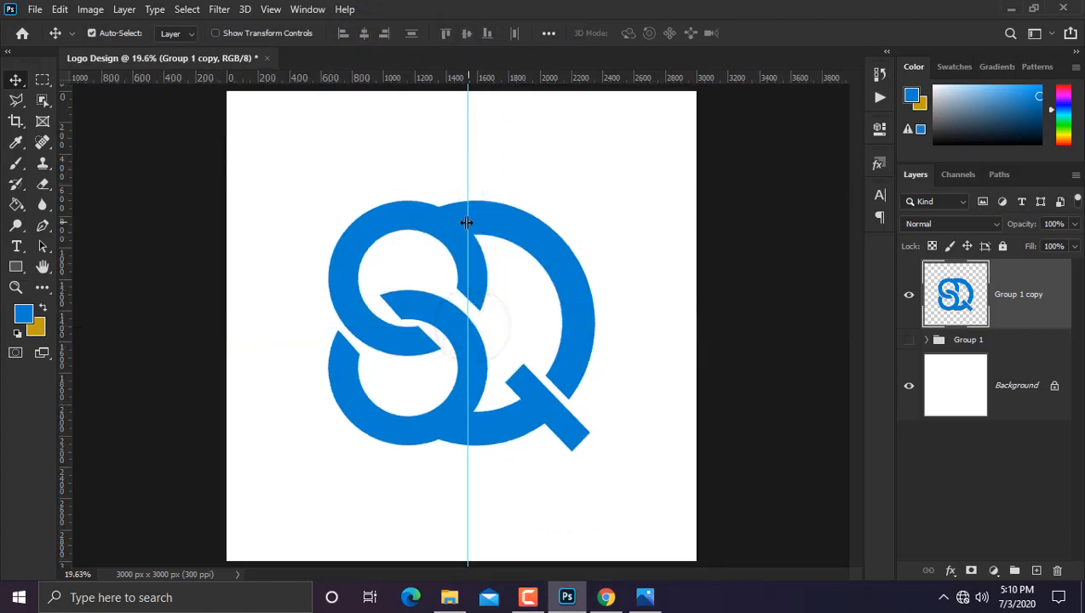
pyautogui.moveTo(467, 222); pyautogui.dragTo(61, 242)
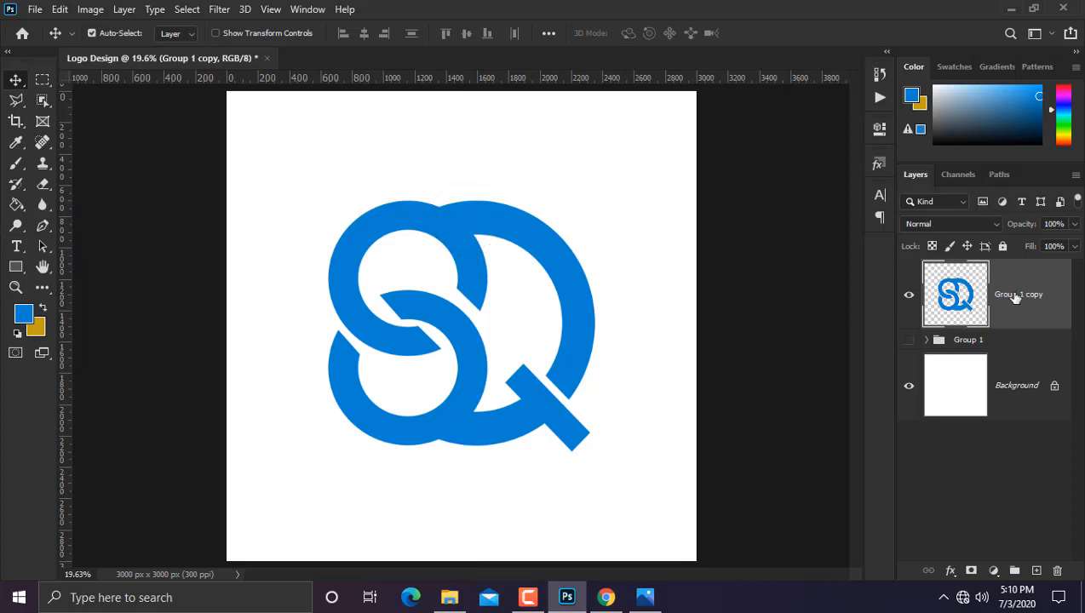
# Add the tagline text "REALESTATE AND BUILDERS" below the SQ logo in the existing serif font.
pyautogui.click(17, 249)
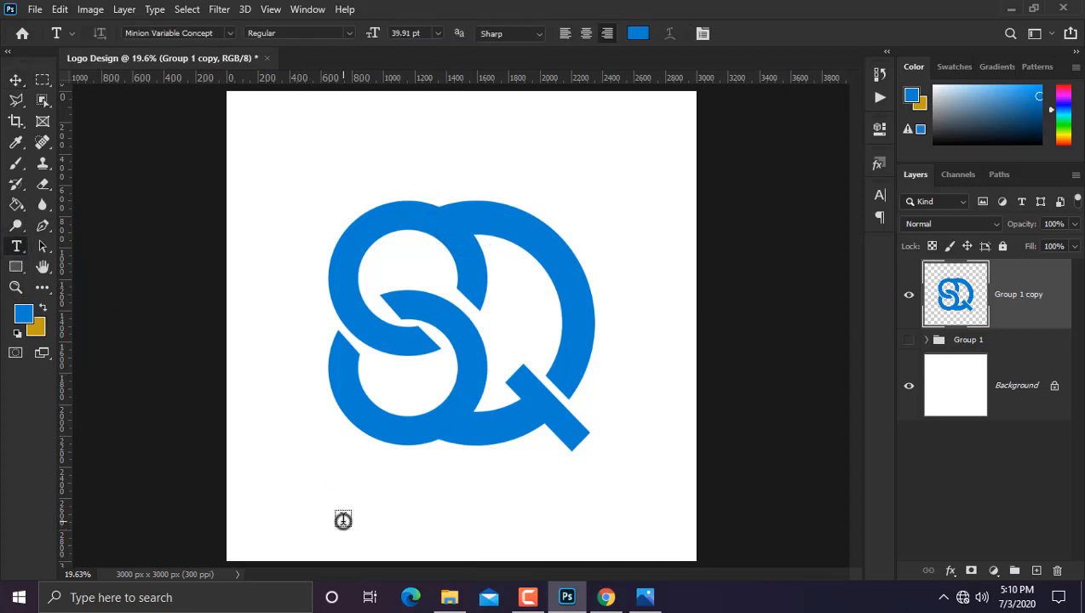
pyautogui.click(342, 520)
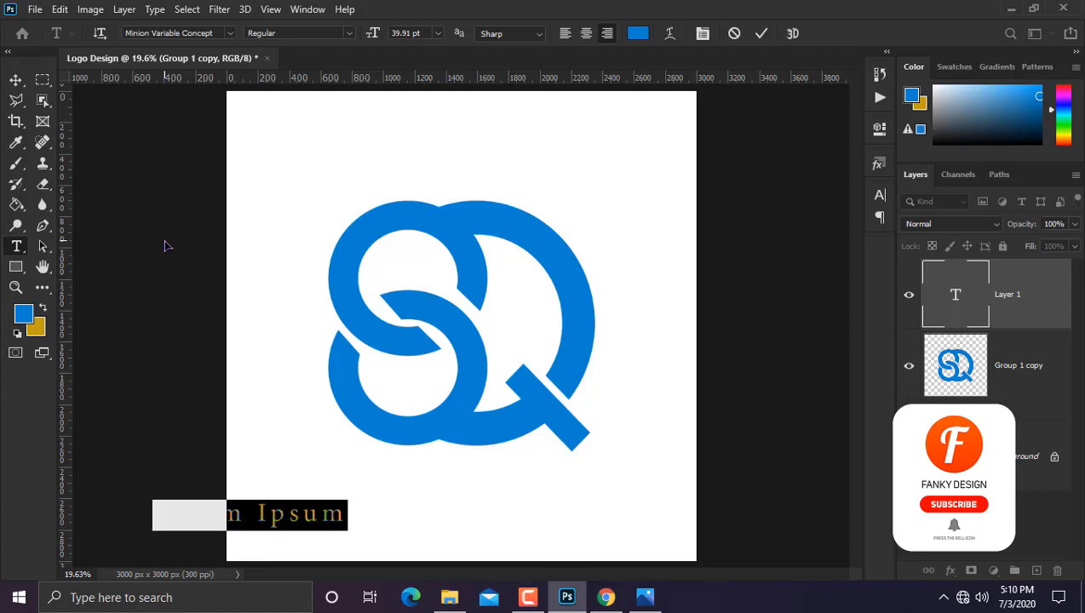
pyautogui.write('r')
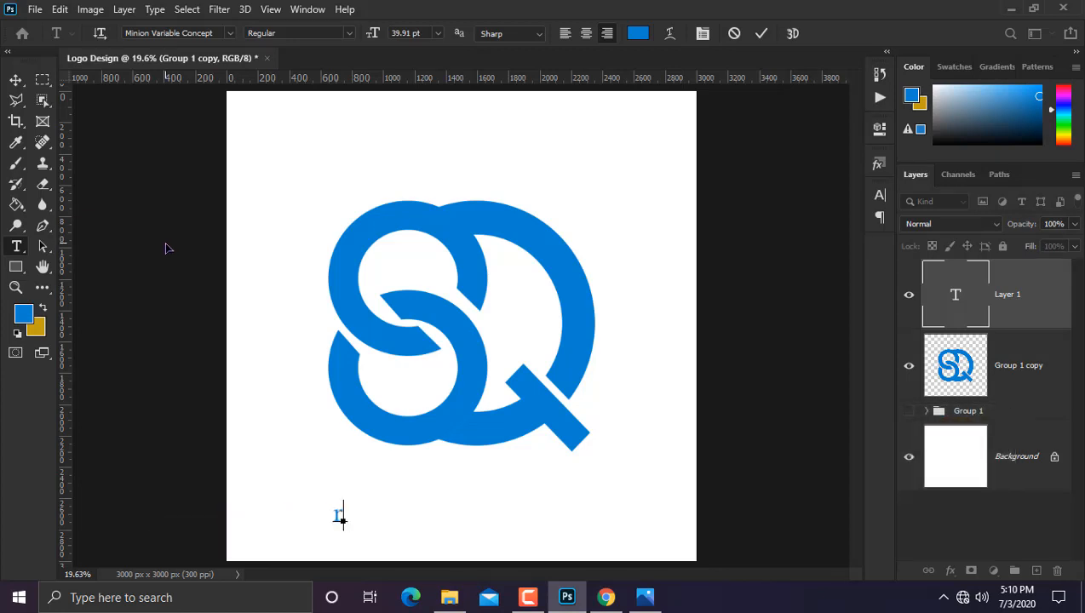
pyautogui.write('eak')
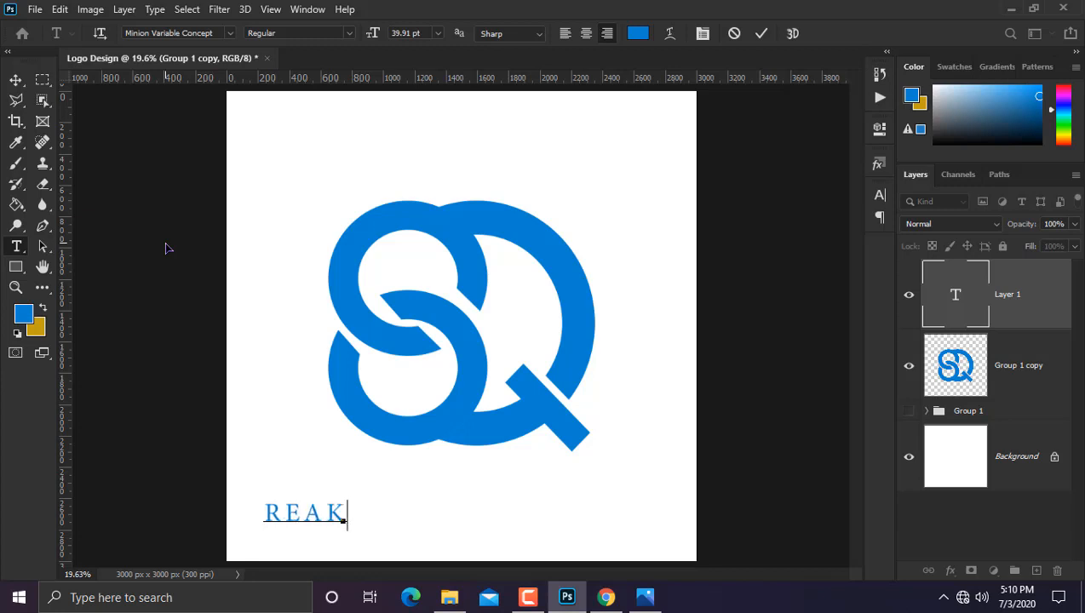
pyautogui.write('e')
pyautogui.press('BackSpace')
pyautogui.press('BackSpace')
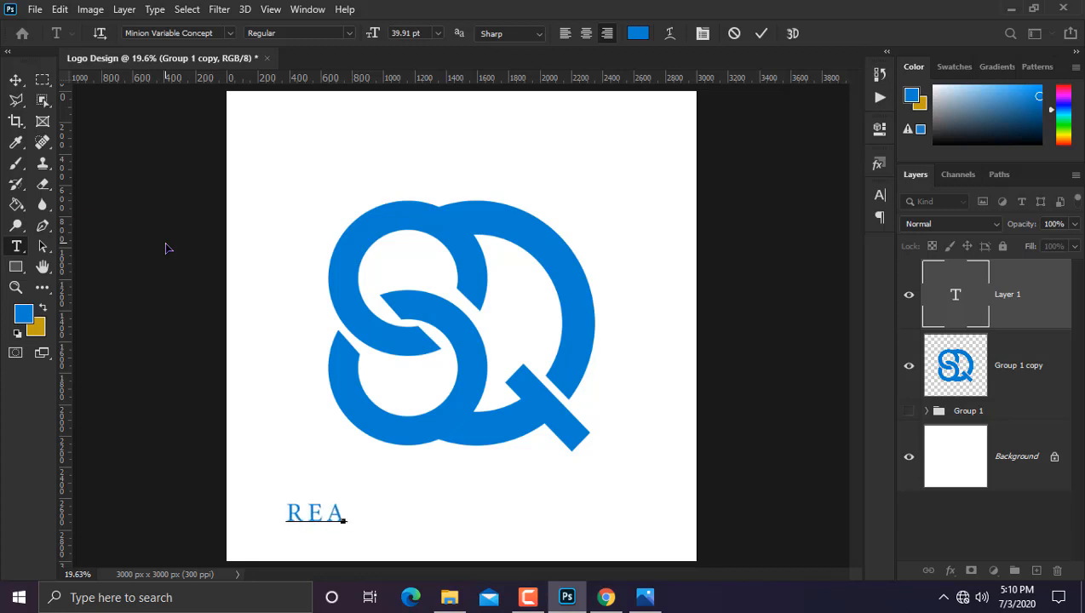
pyautogui.write('l')
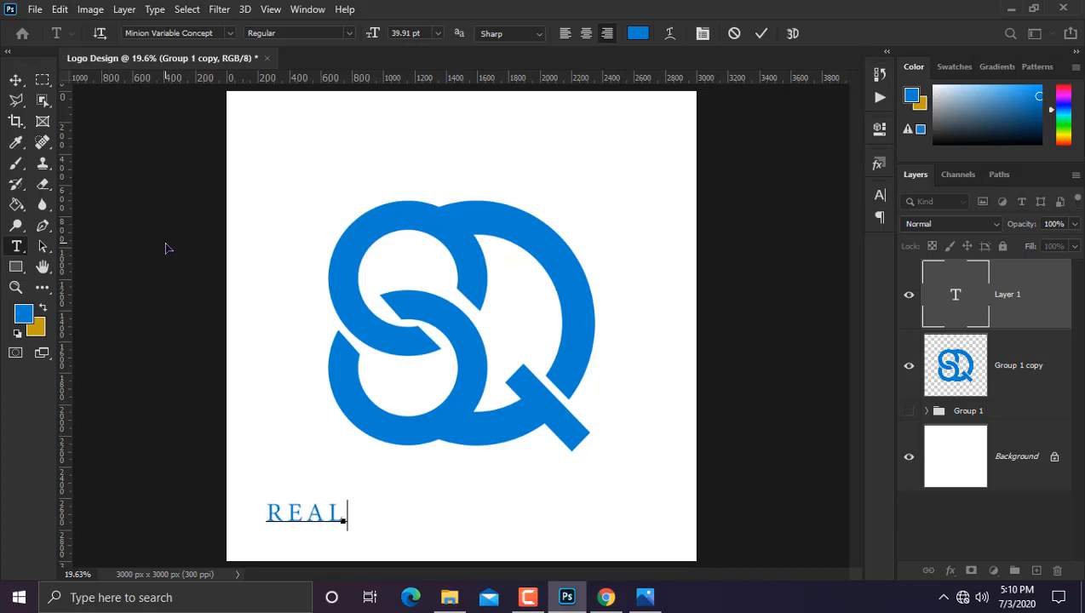
pyautogui.write('esta')
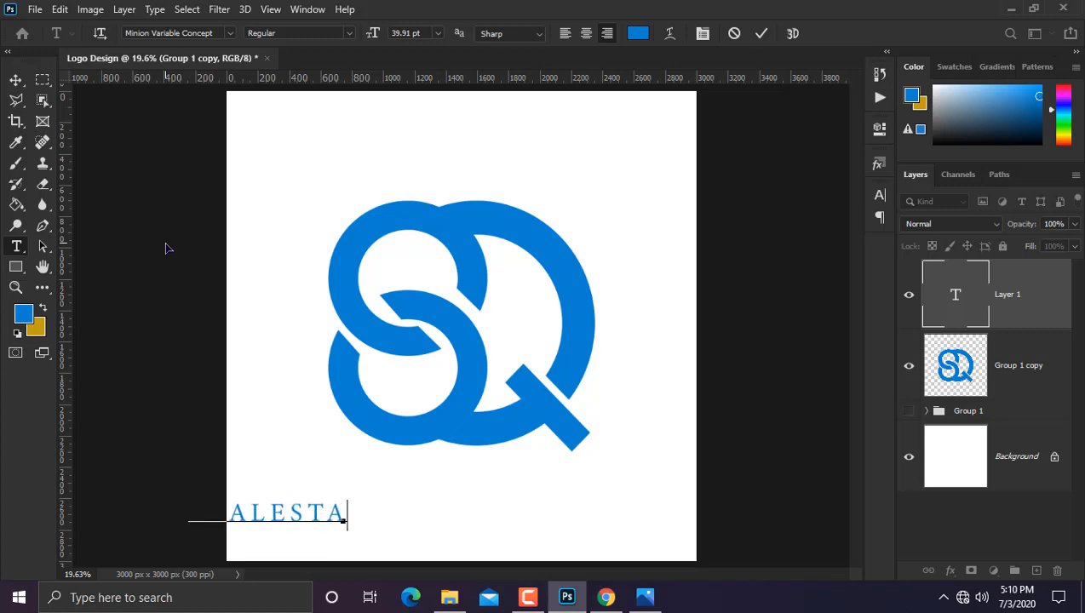
pyautogui.write('te and b')
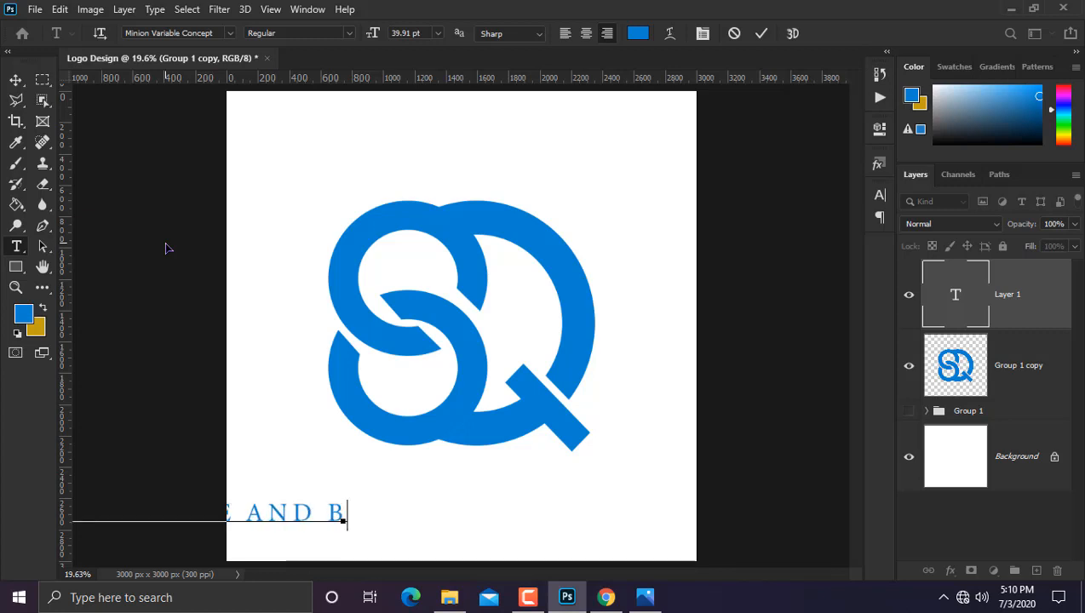
pyautogui.write('uil')
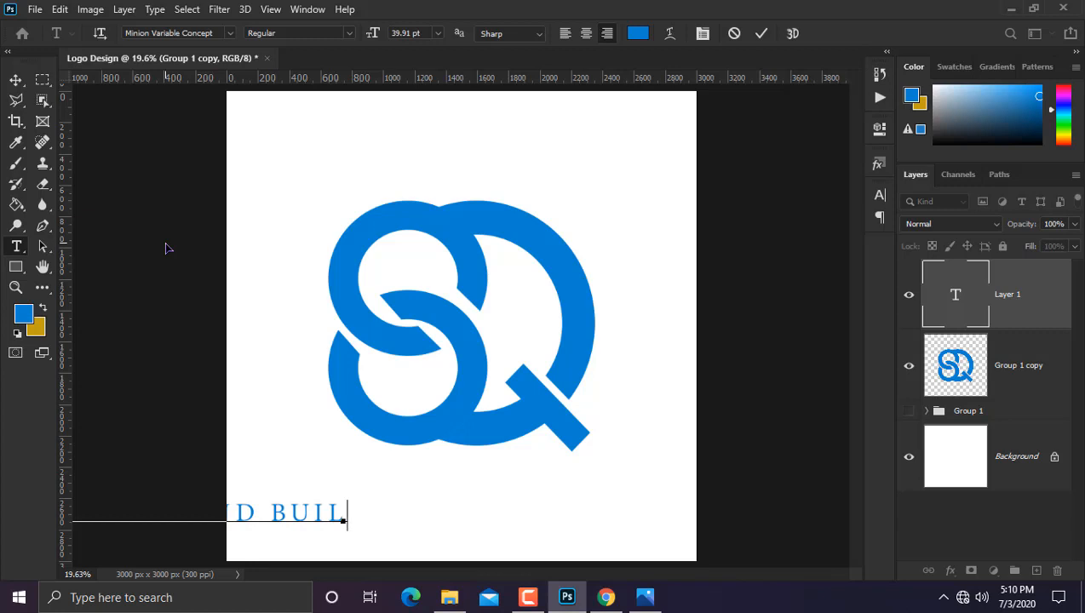
pyautogui.write('ders')
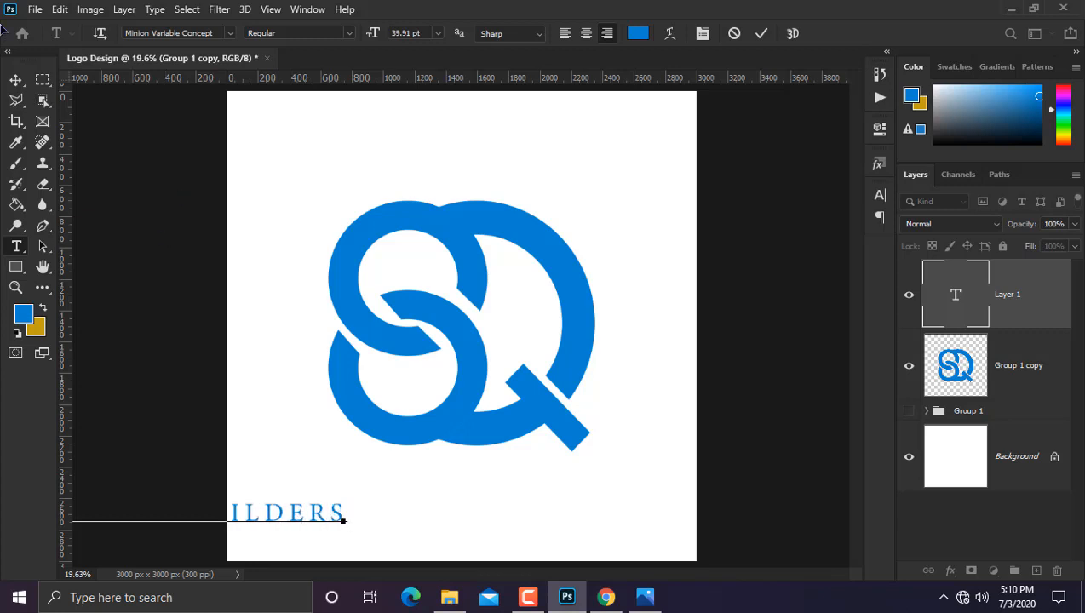
# Center the tagline horizontally on the canvas, scale it down proportionally, and place it just beneath the logo.
pyautogui.click(16, 81)
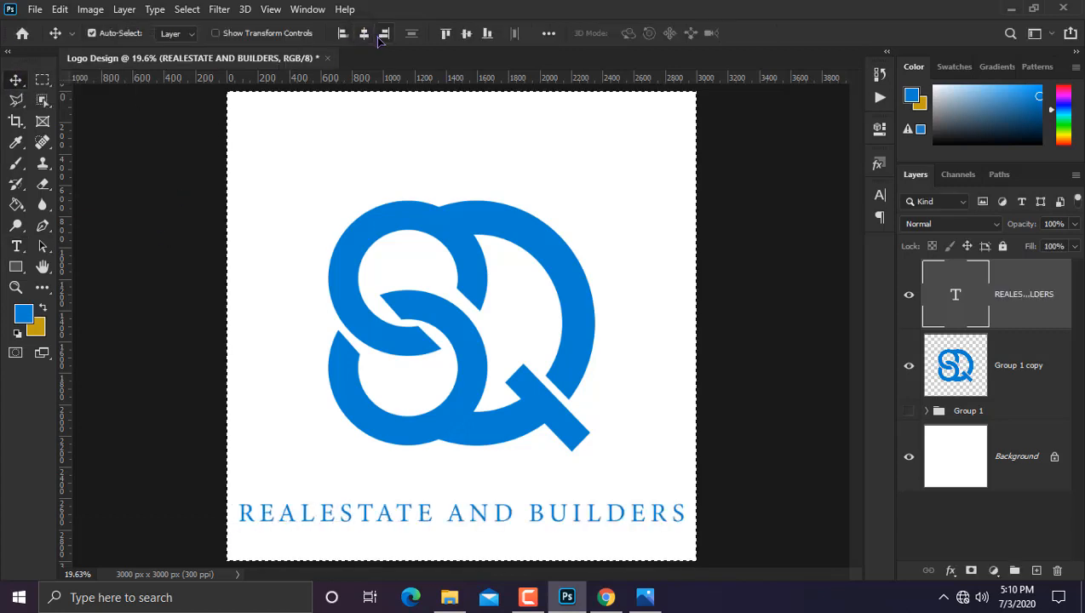
pyautogui.hotkey('ctrl', 't')
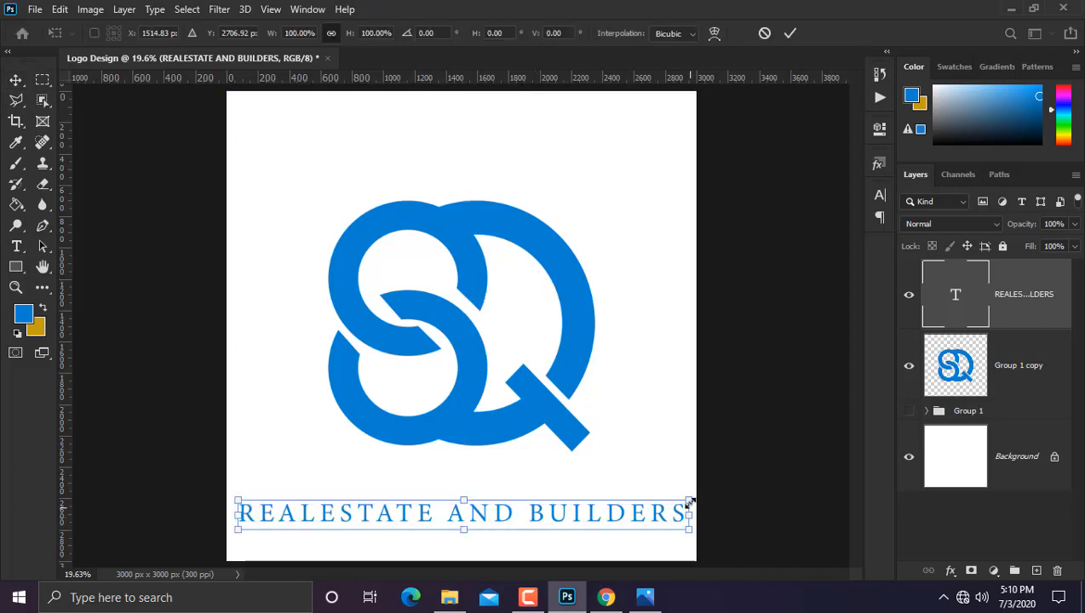
pyautogui.moveTo(690, 503); pyautogui.dragTo(586, 491)
pyautogui.press('Return')
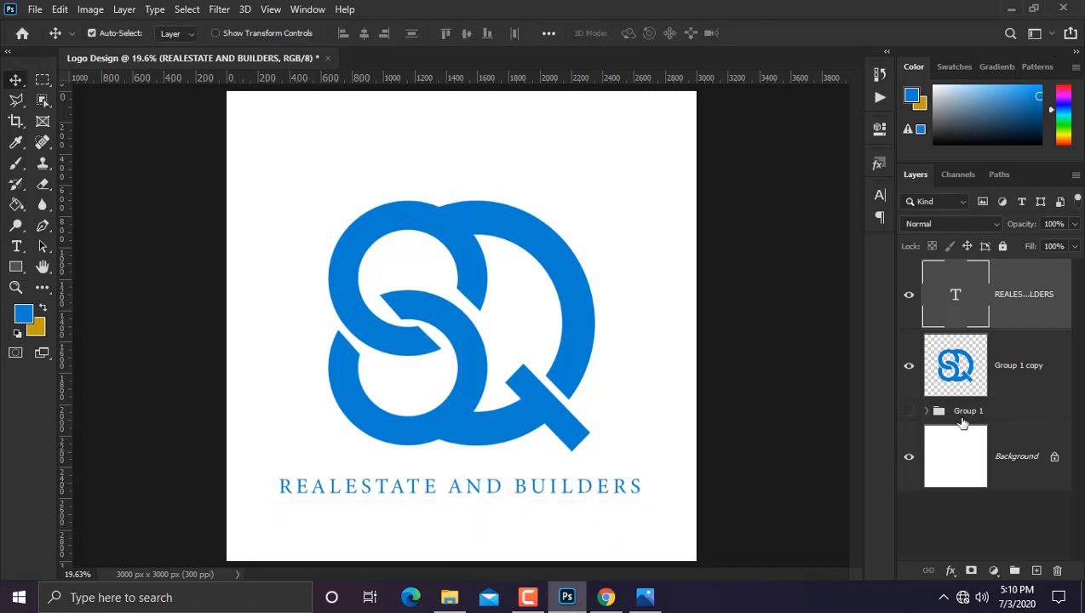
pyautogui.keyDown('shift'); pyautogui.click(1011, 383); pyautogui.keyUp('shift')
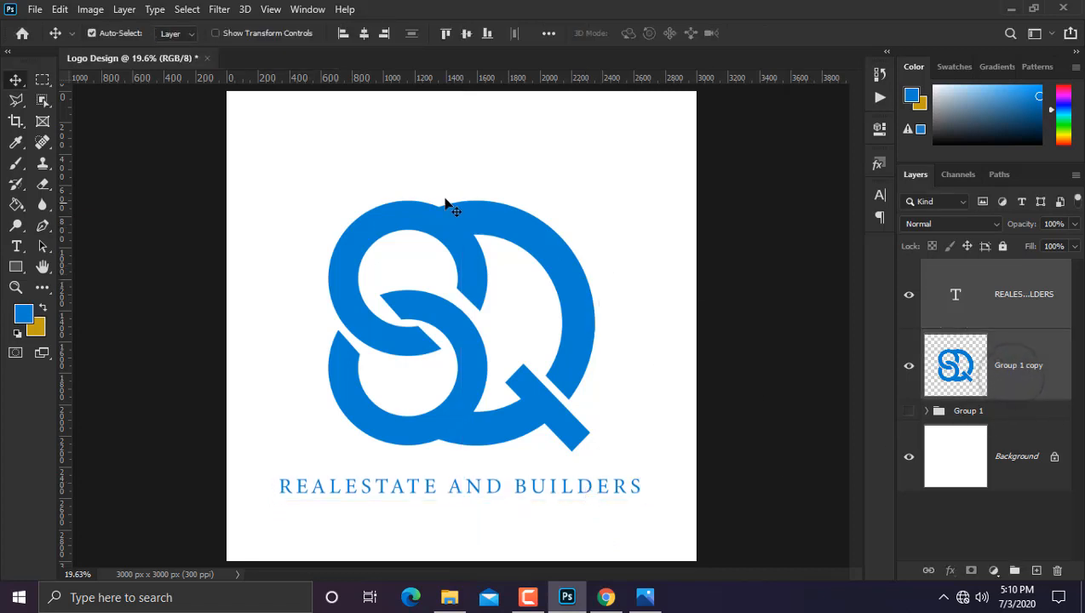
pyautogui.moveTo(470, 253); pyautogui.dragTo(475, 245)
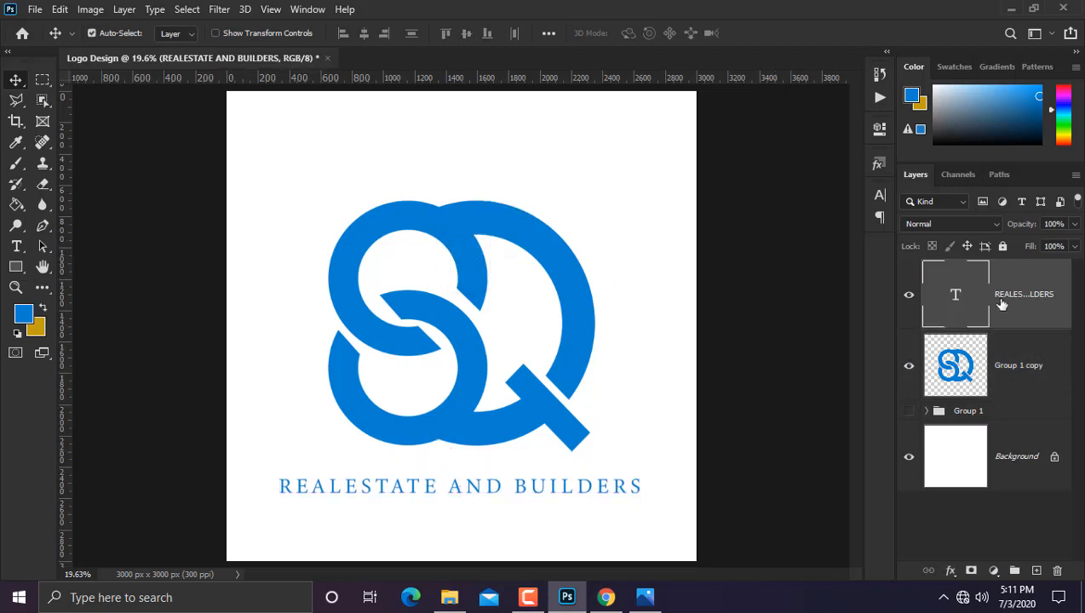
# Apply a linear Gradient Overlay to the merged logo layer with the Gray_03 gradient at a 90° angle.
pyautogui.rightClick(1017, 358)
pyautogui.click(834, 25)
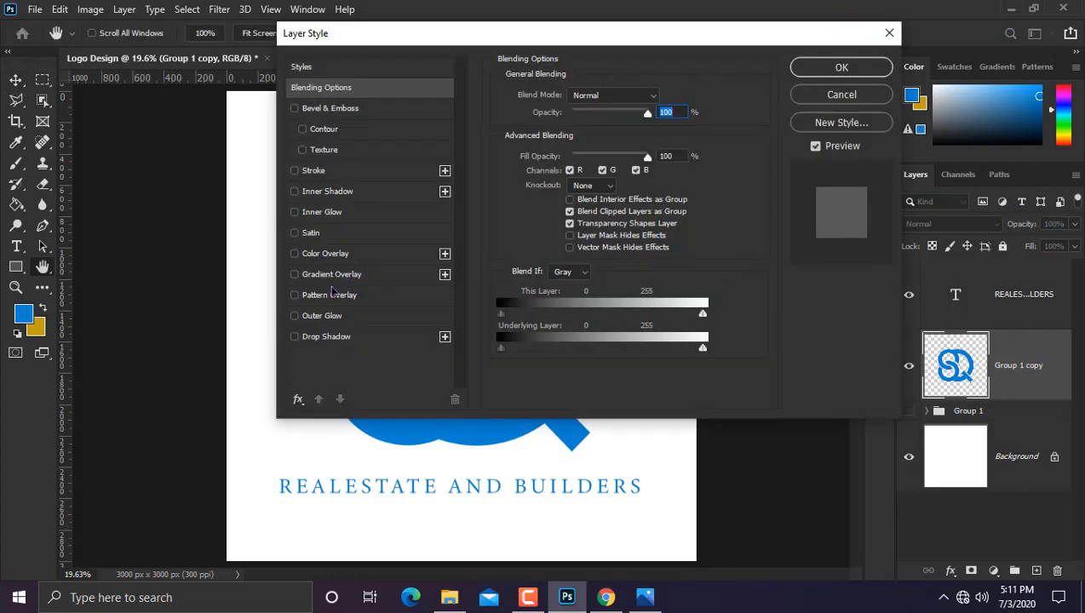
pyautogui.click(335, 276)
pyautogui.click(637, 132)
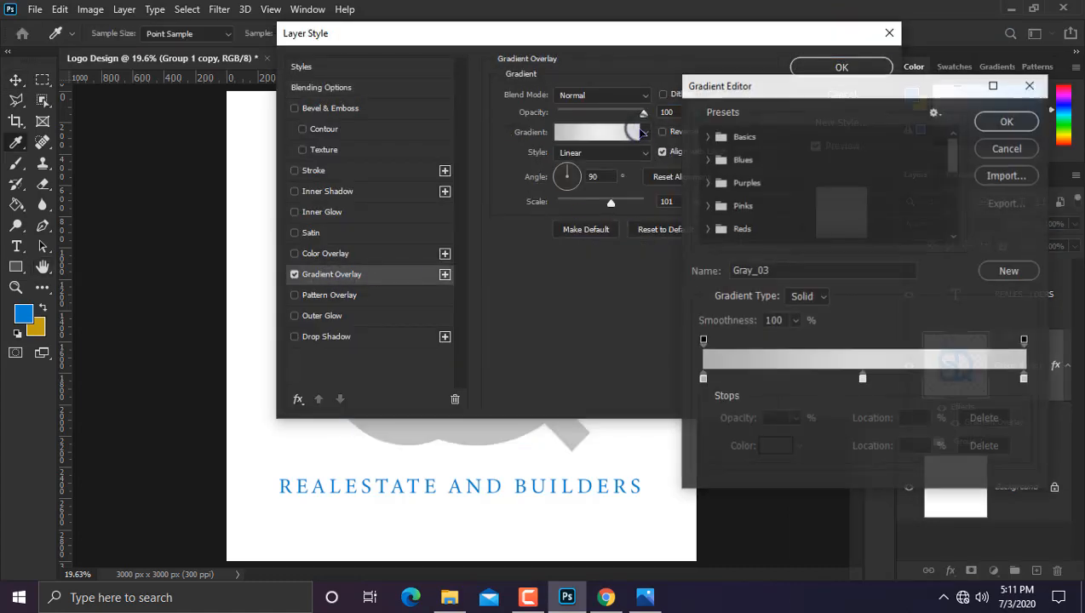
pyautogui.scroll(-3, 739, 213)
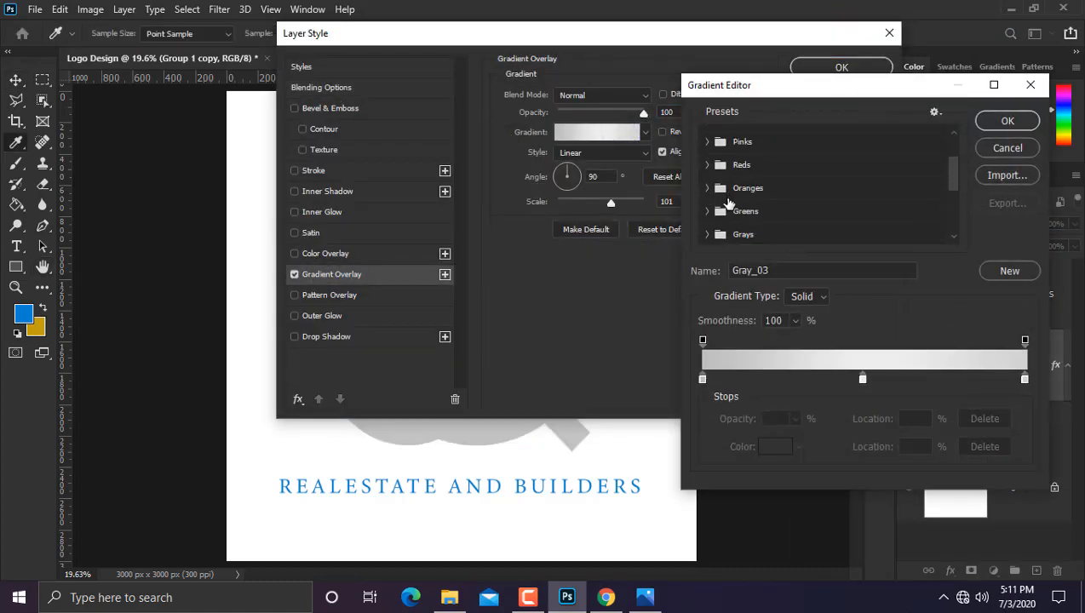
pyautogui.scroll(-1, 728, 203)
pyautogui.click(707, 221)
pyautogui.scroll(-2, 782, 213)
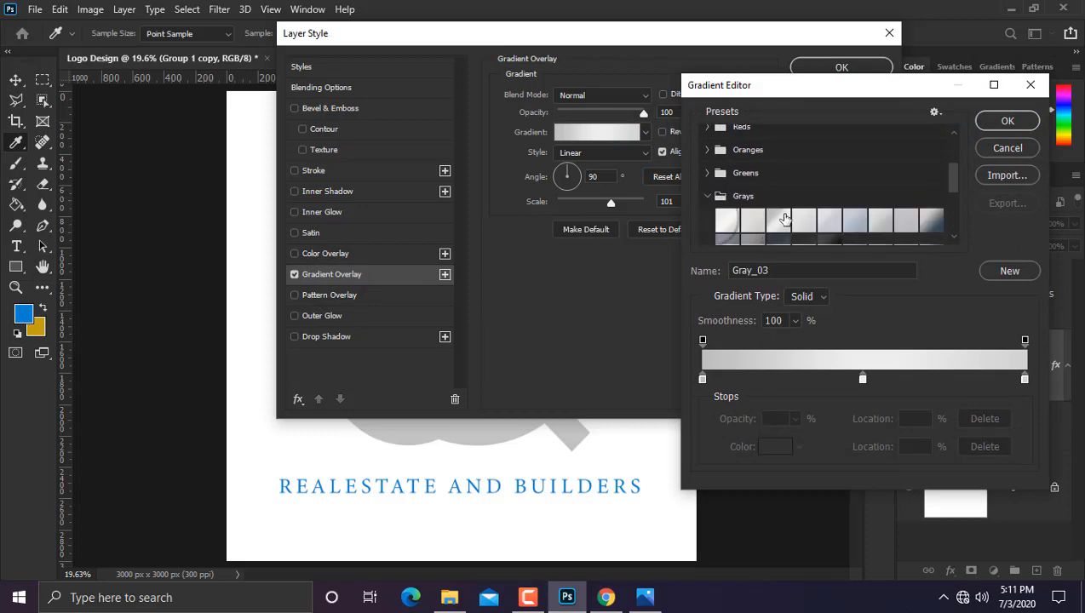
pyautogui.click(1008, 123)
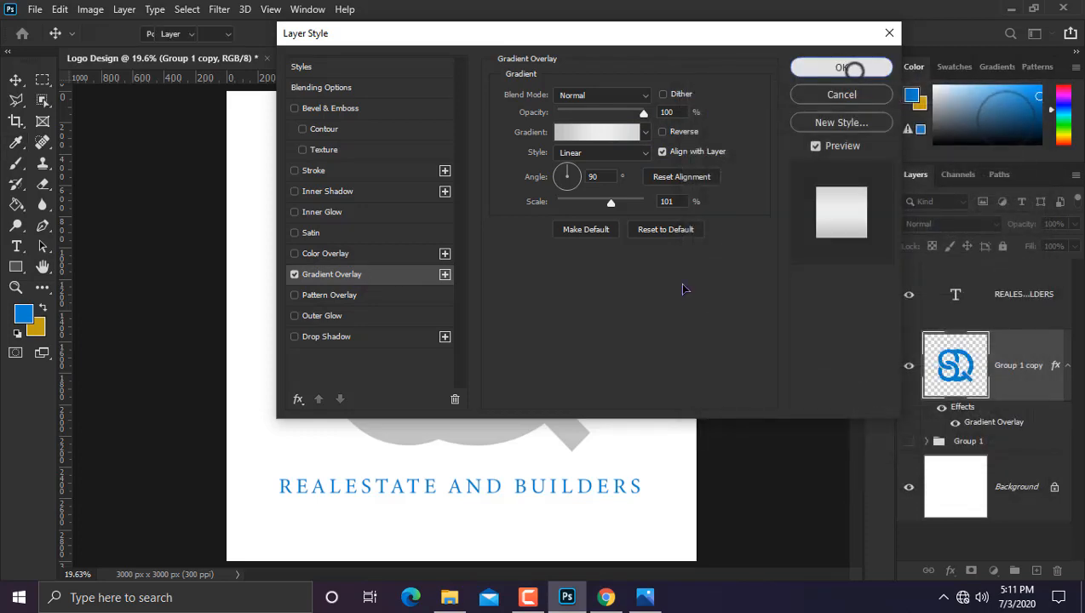
pyautogui.click(843, 67)
# Recolor the tagline text light gray #c9c9c9, sampled from the lower part of the logo.
pyautogui.press('v')
pyautogui.scroll(1, 359, 477)
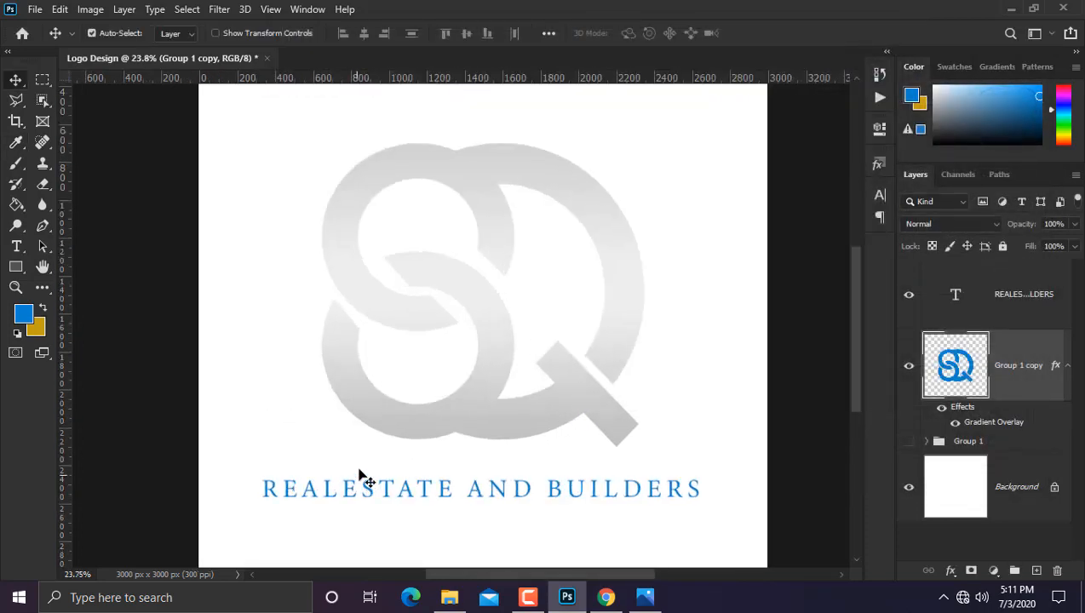
pyautogui.click(17, 246)
pyautogui.click(973, 300)
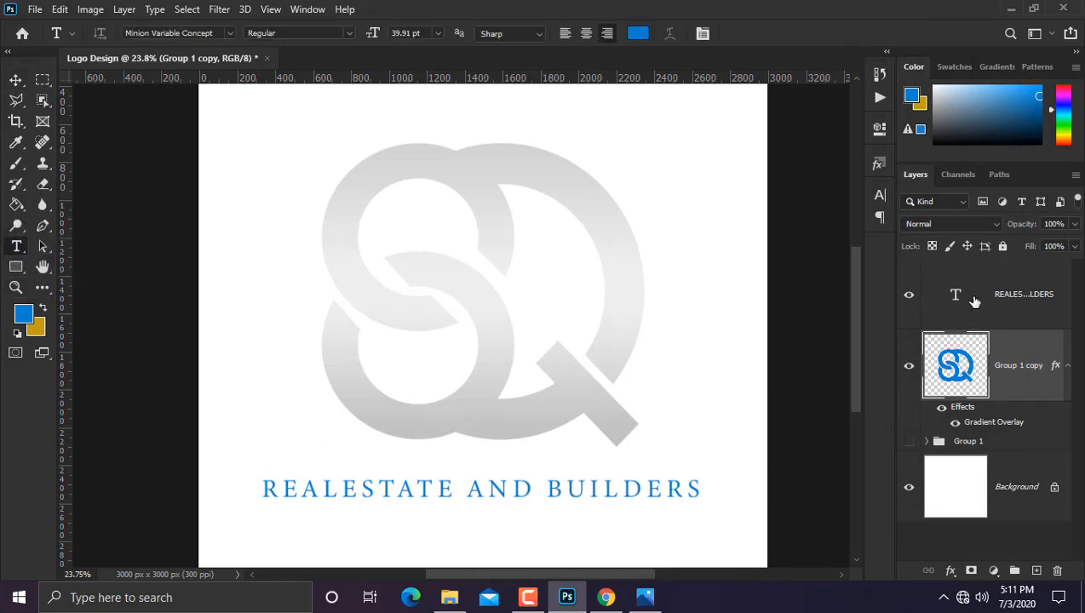
pyautogui.click(639, 33)
pyautogui.click(470, 410)
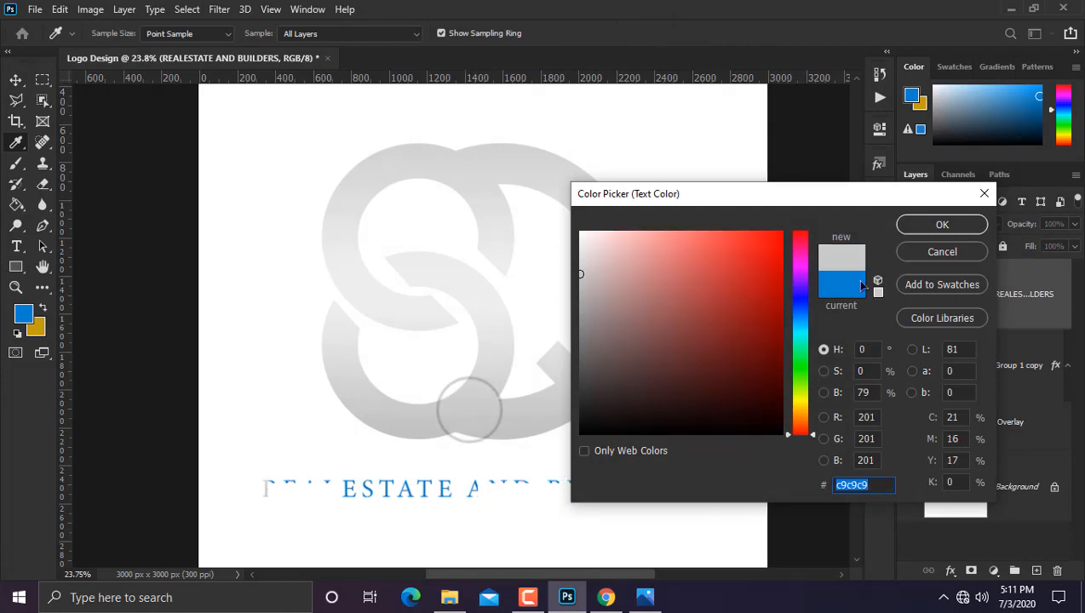
pyautogui.click(942, 224)
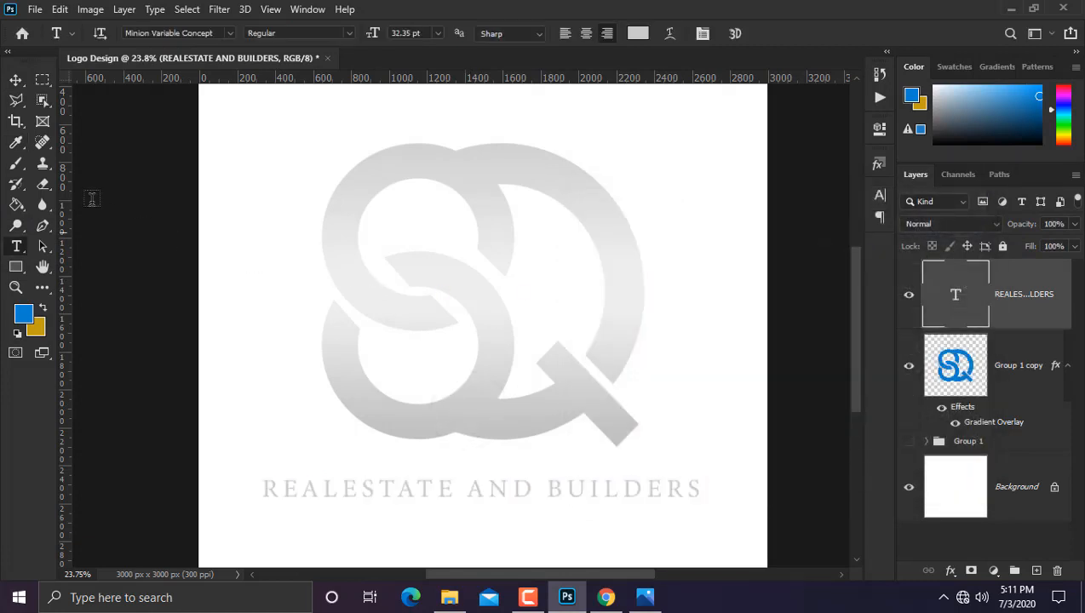
pyautogui.click(16, 80)
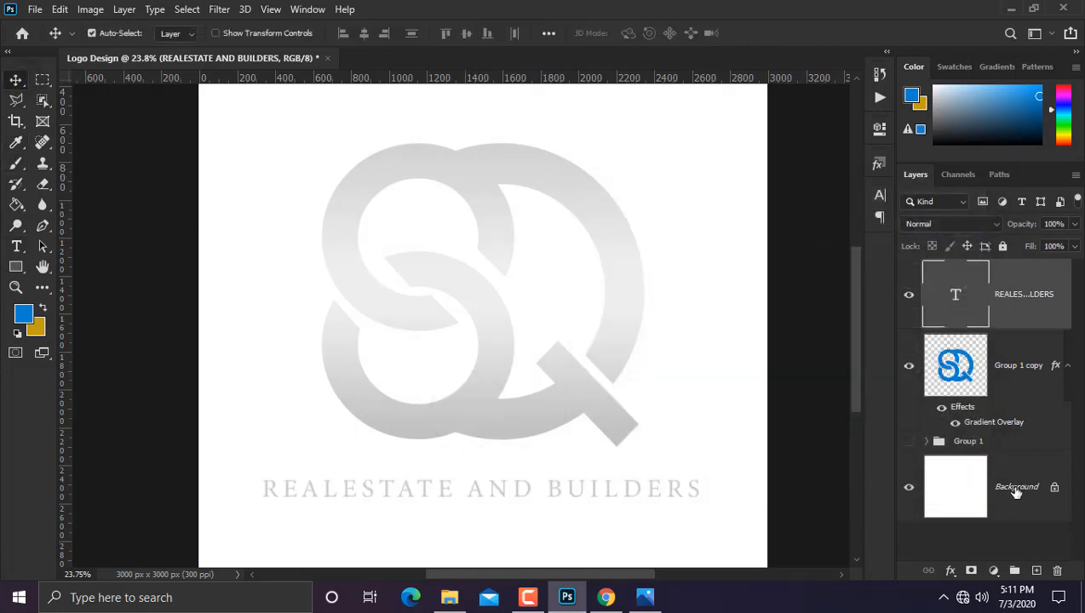
# Add a Solid Color fill layer directly above the Background in dark gray #1a1a1a.
pyautogui.click(1015, 492)
pyautogui.click(993, 571)
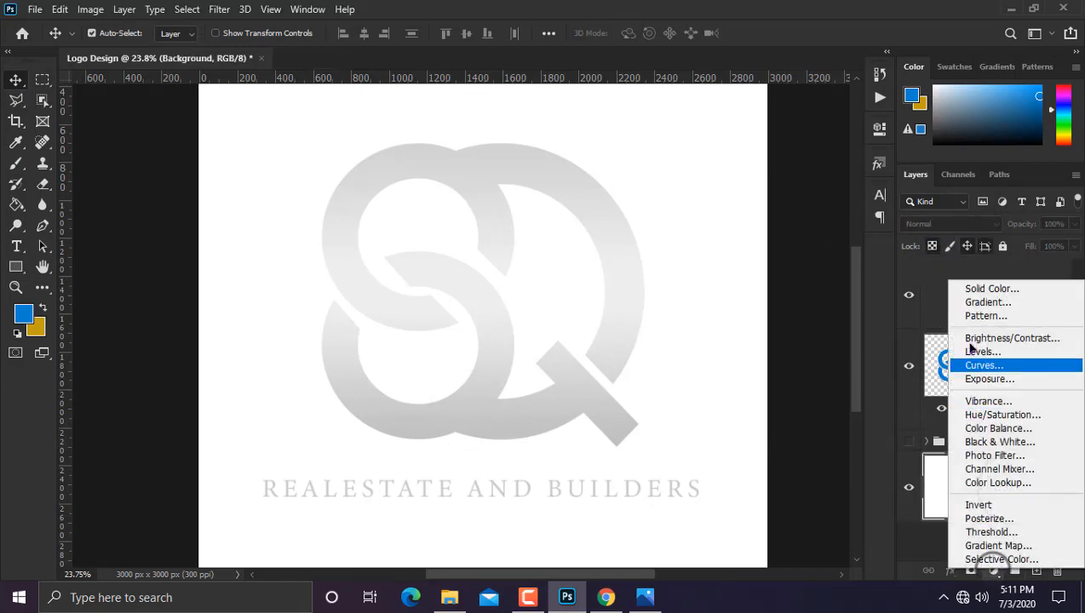
pyautogui.click(990, 288)
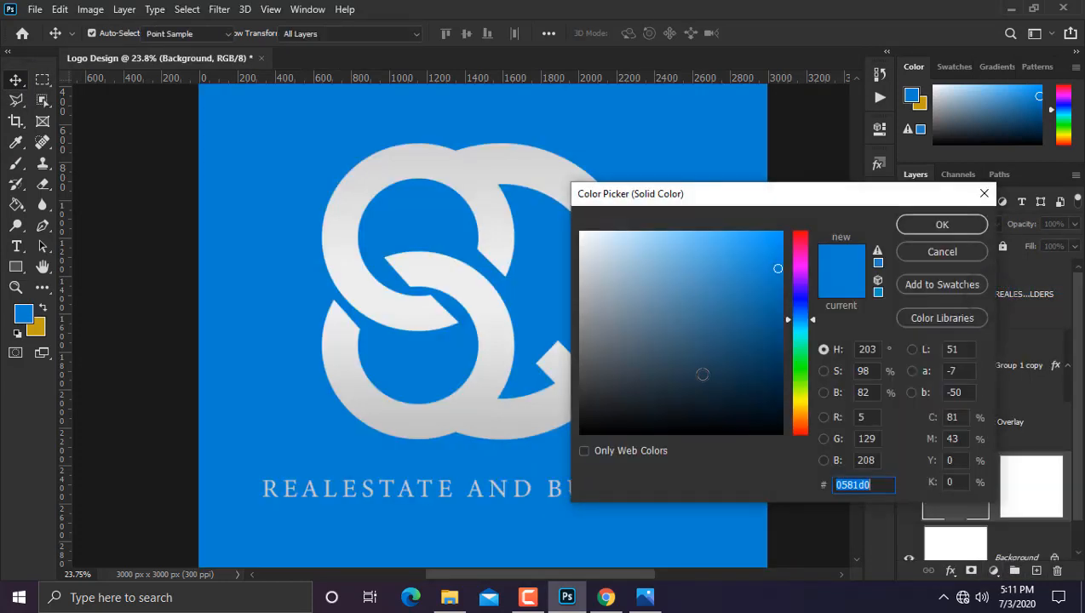
pyautogui.moveTo(604, 418); pyautogui.dragTo(529, 414)
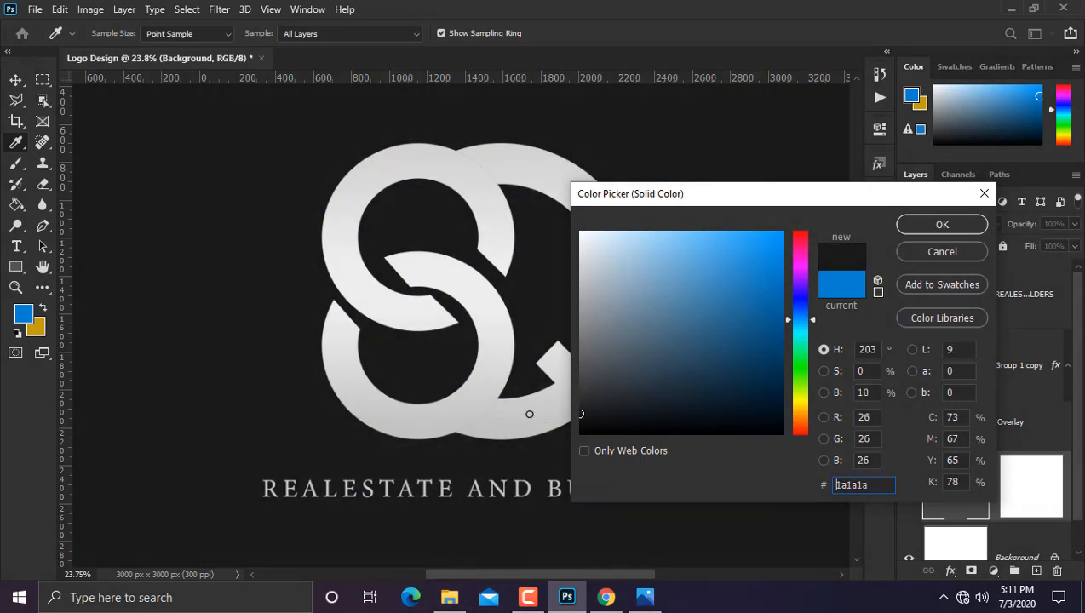
pyautogui.click(936, 228)
pyautogui.hotkey('ctrl', '0')
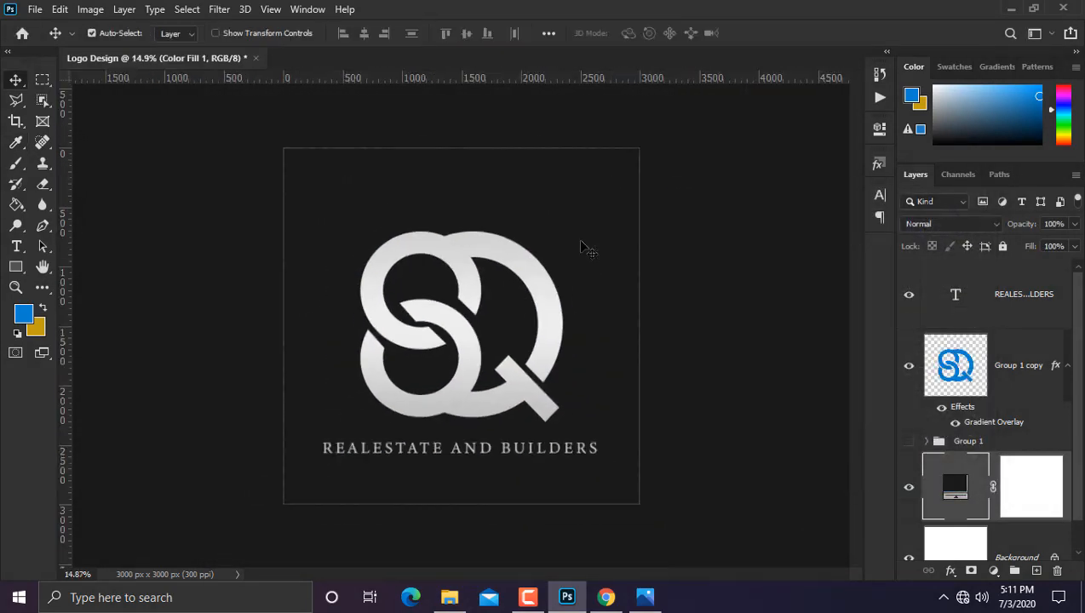
# Select the tagline text layer and the merged logo layer together.
pyautogui.click(1014, 315)
pyautogui.keyDown('shift'); pyautogui.click(1013, 364); pyautogui.keyUp('shift')
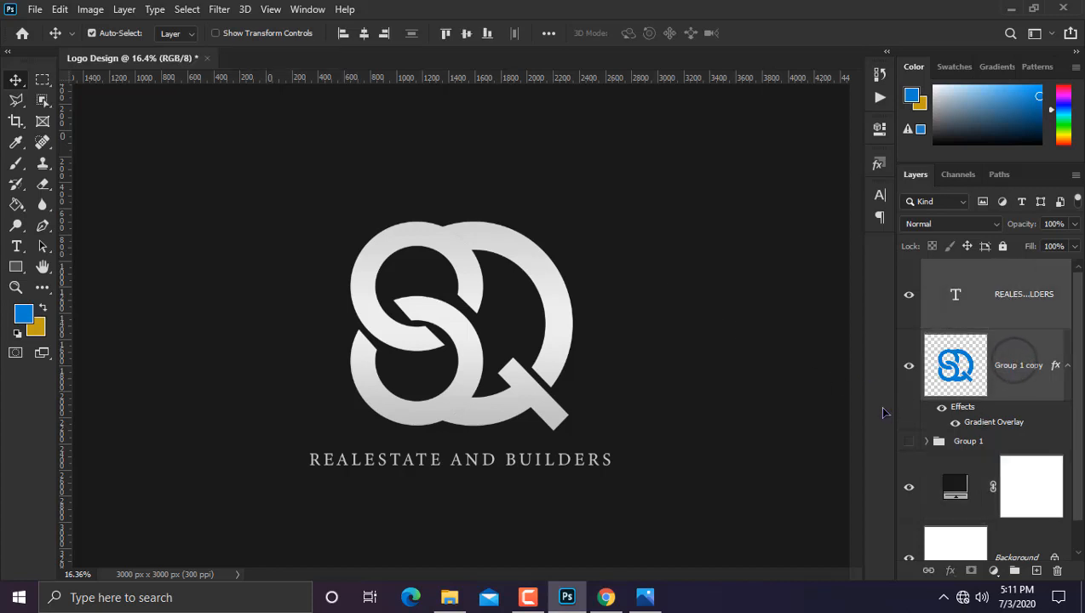
pyautogui.hotkey('ctrl', 't')
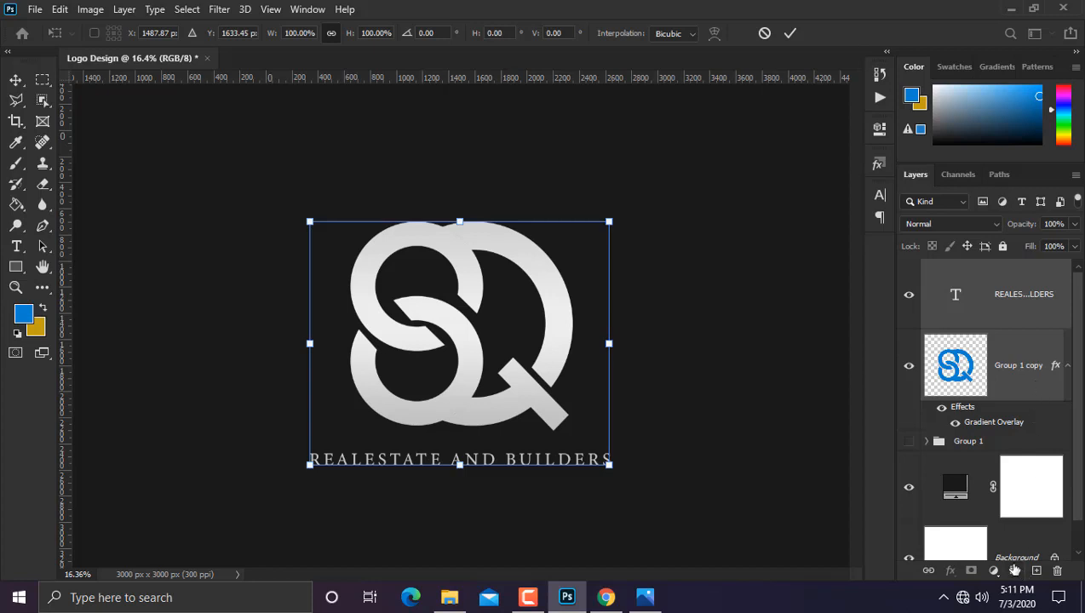
pyautogui.press('Return')
pyautogui.hotkey('ctrl', 'w')
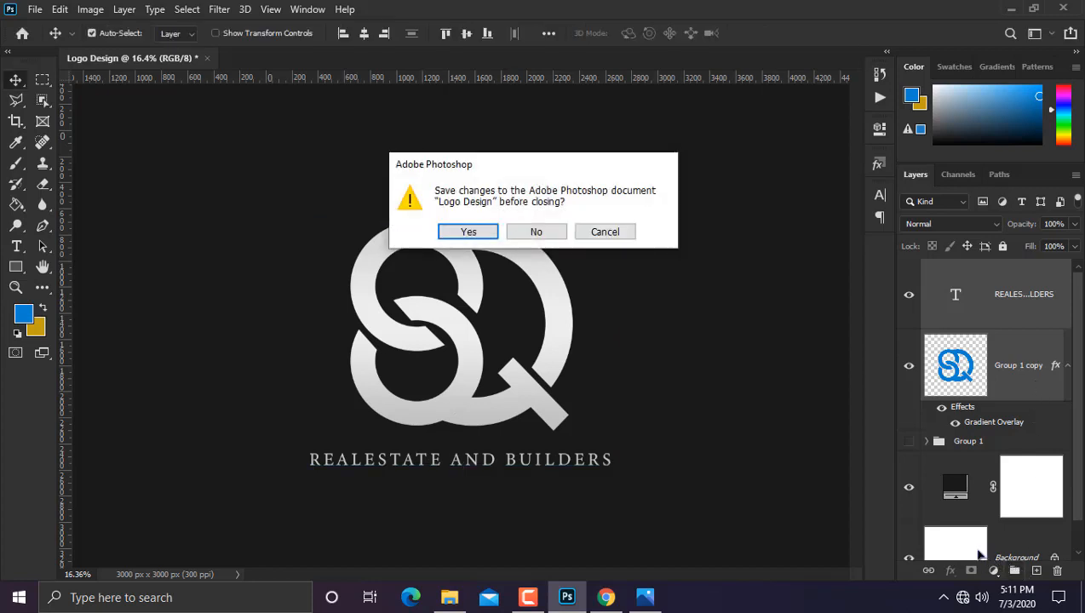
pyautogui.click(606, 233)
# Merge the selected tagline and logo layers into one, center it on the whole canvas, and clear the selection.
pyautogui.hotkey('ctrl', 'e')
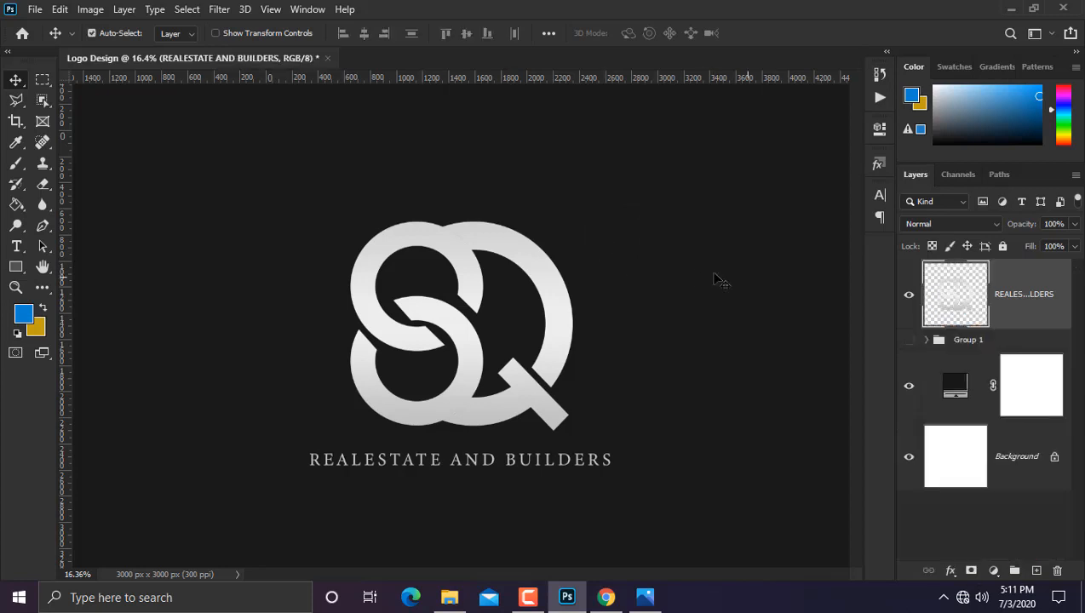
pyautogui.hotkey('ctrl', 'a')
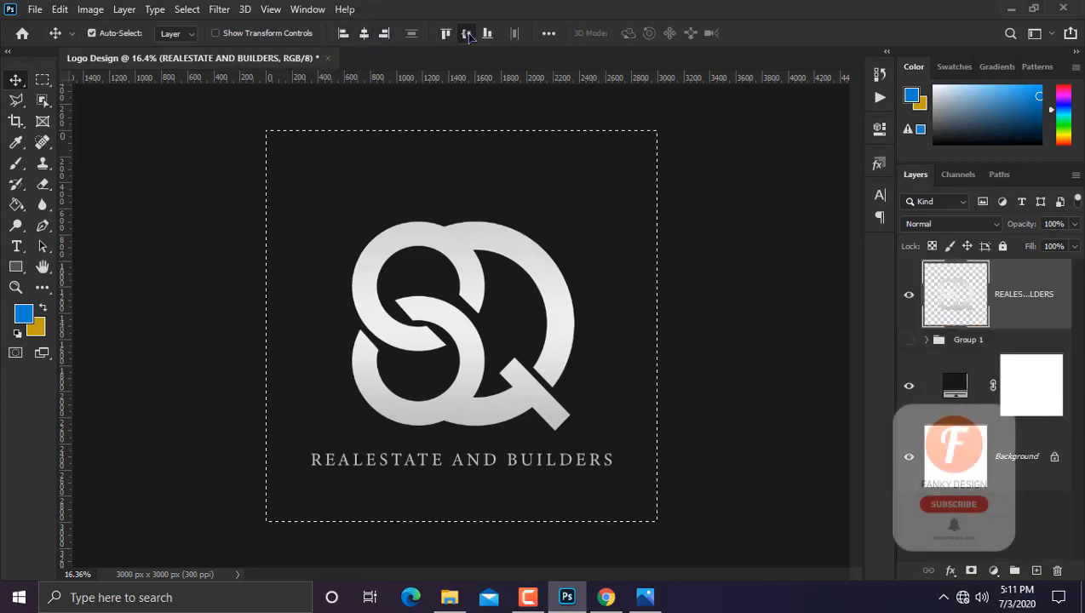
pyautogui.click(467, 33)
pyautogui.hotkey('ctrl', 'd')
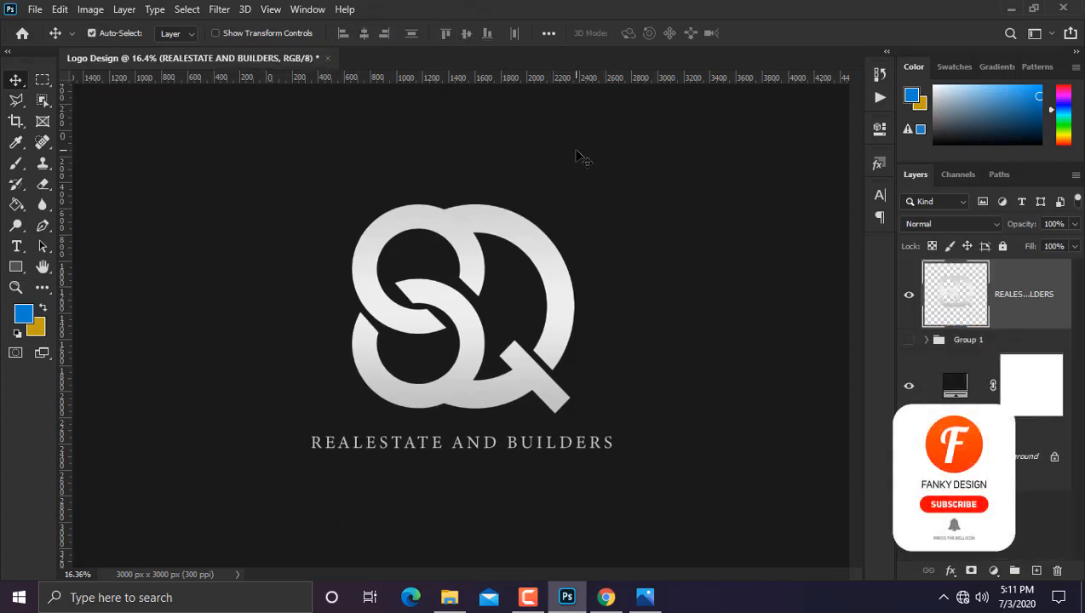